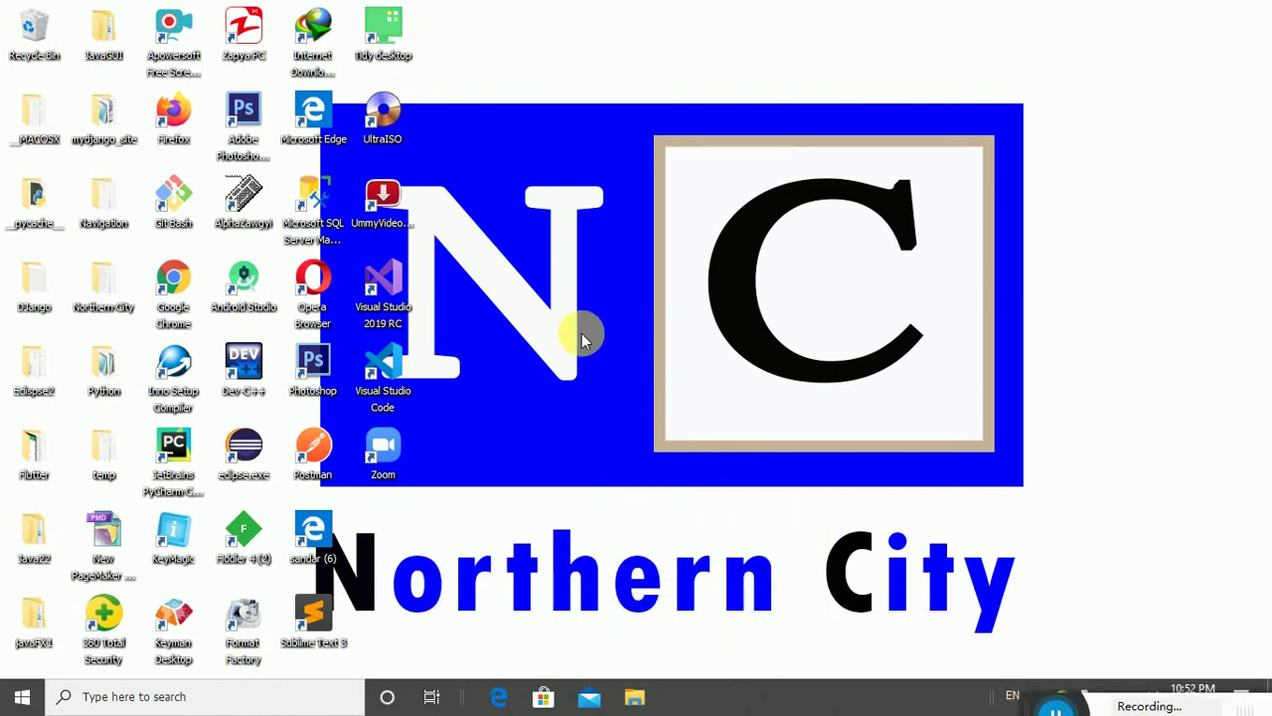
Launch Adobe Photoshop CS6 from its 64-bit desktop shortcut
click(241, 112)
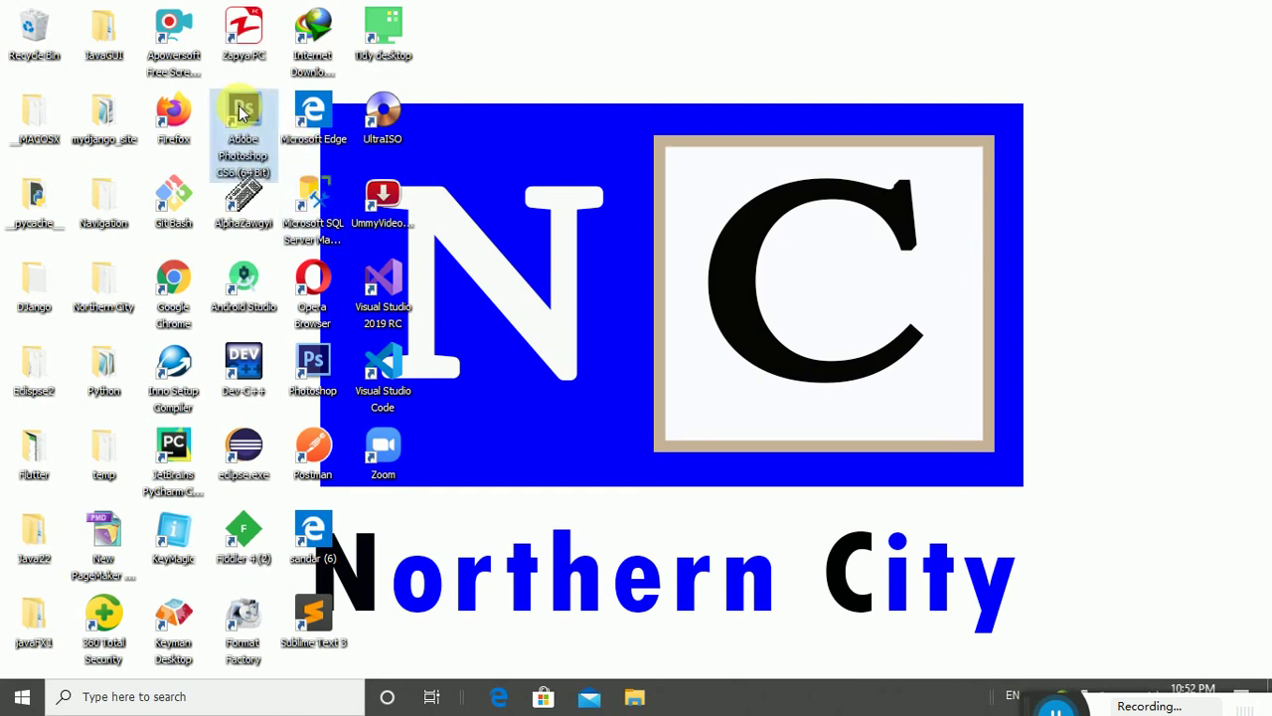
double_click(242, 112)
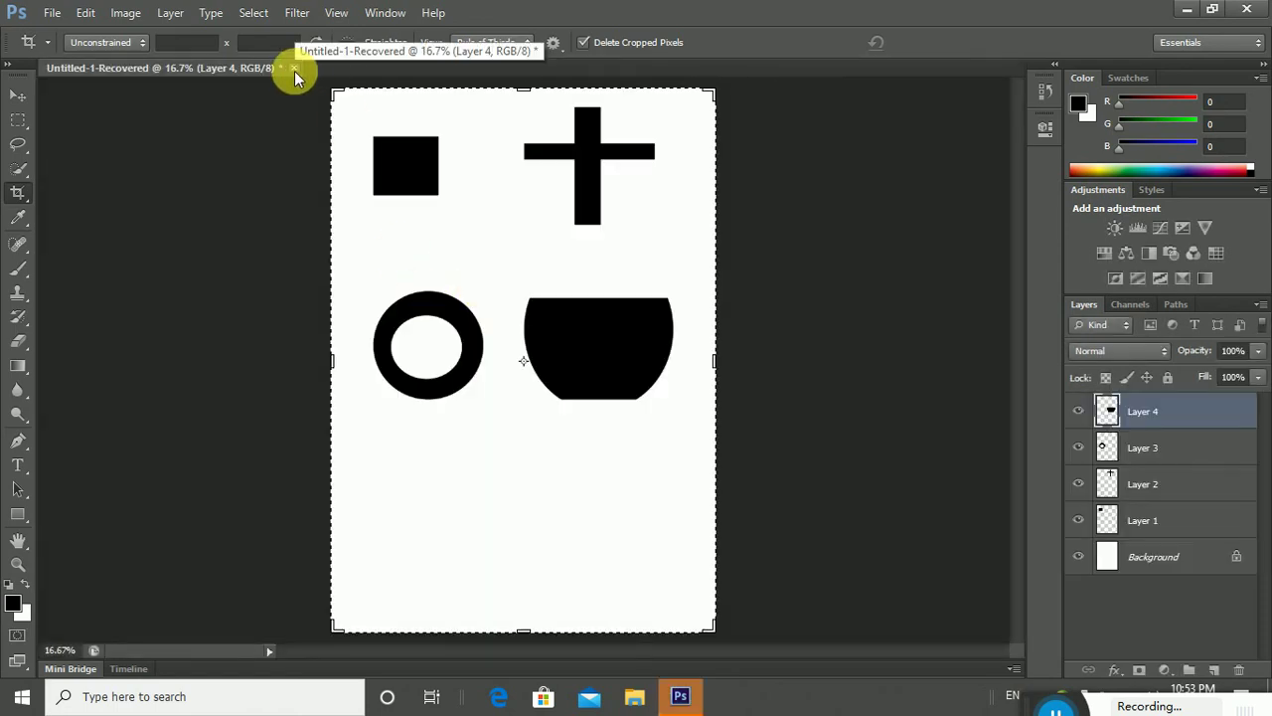
Close Untitled-1-Recovered without saving and bring up the Eraser tool group
click(294, 70)
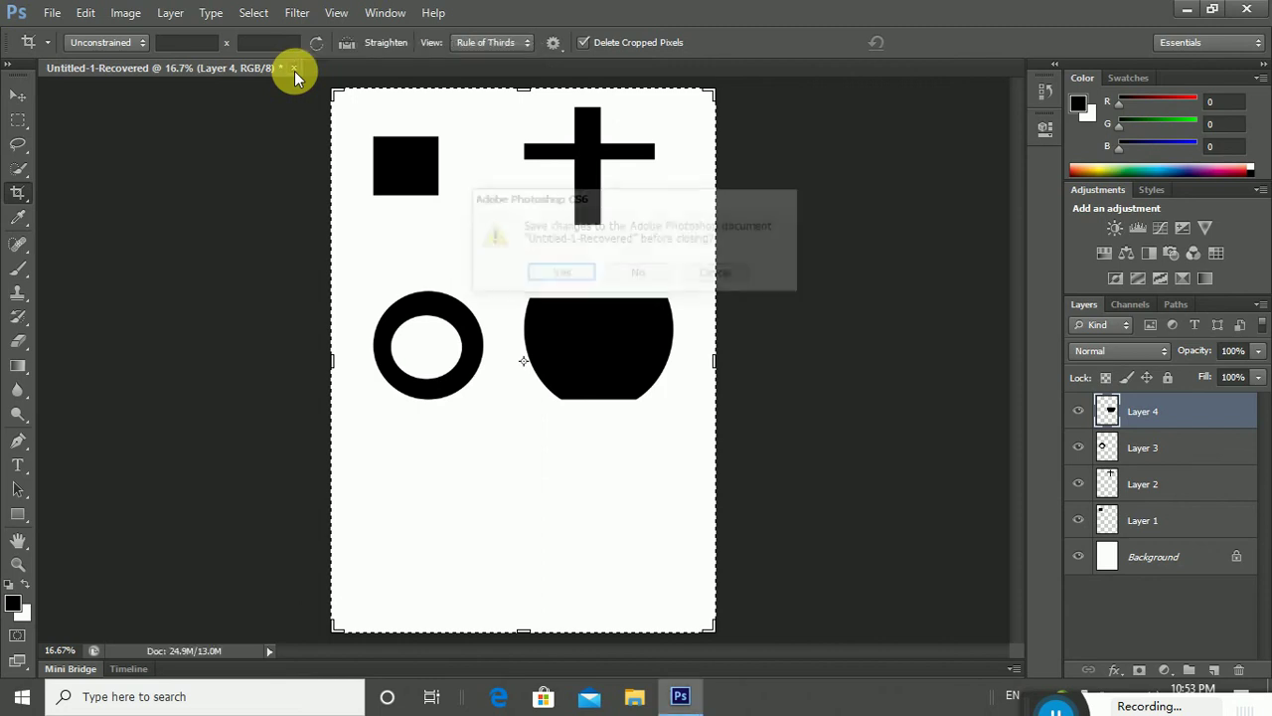
click(638, 273)
click(15, 345)
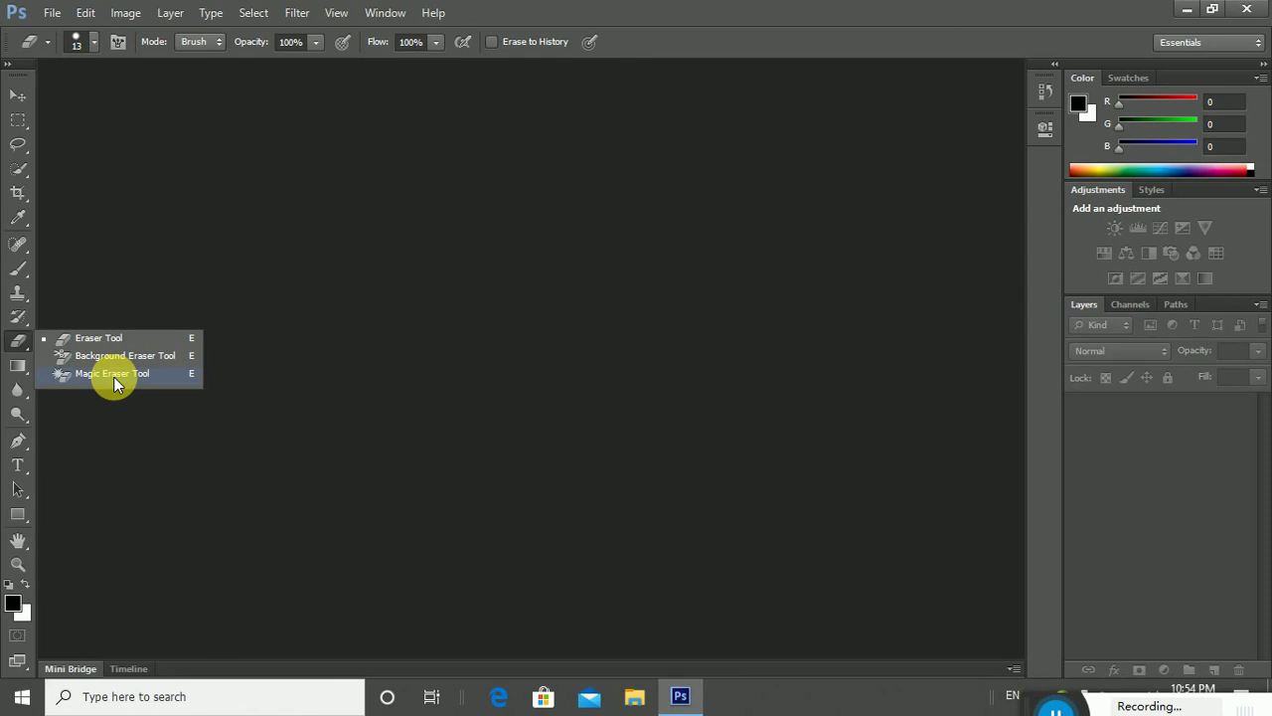
Try the Magic Eraser, then settle on the Background Eraser Tool
click(113, 375)
right_click(20, 341)
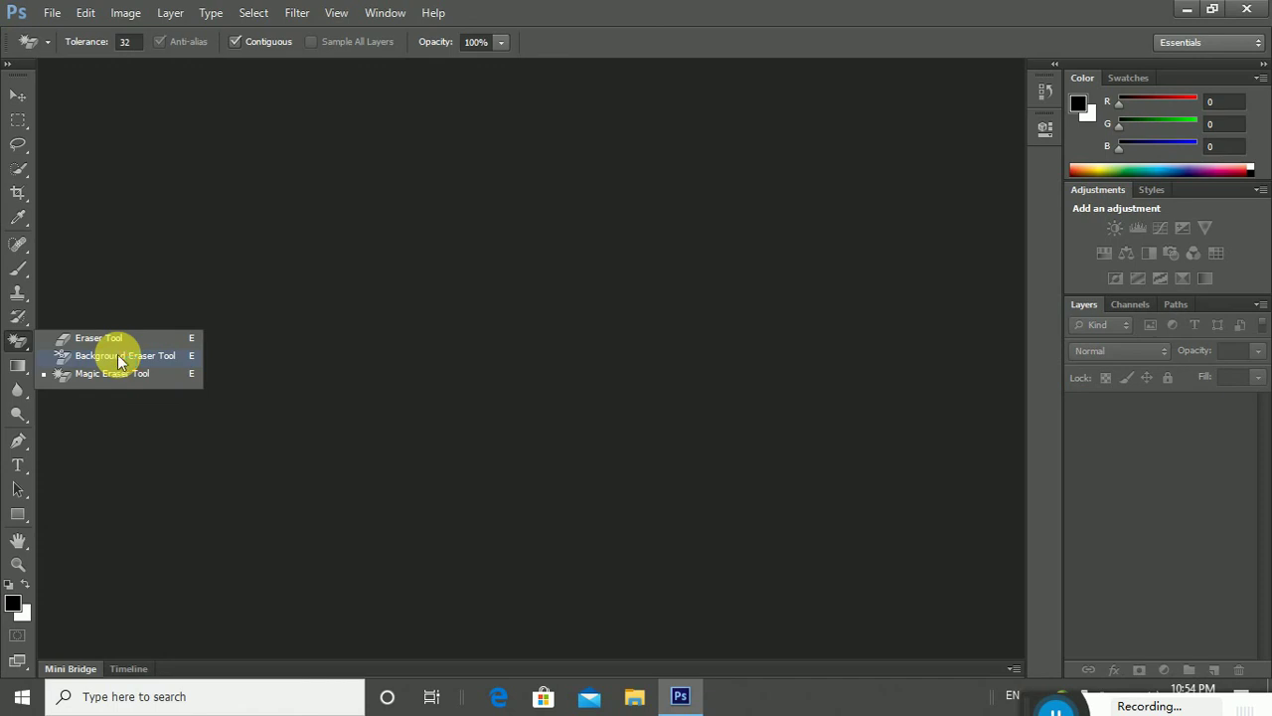
click(119, 355)
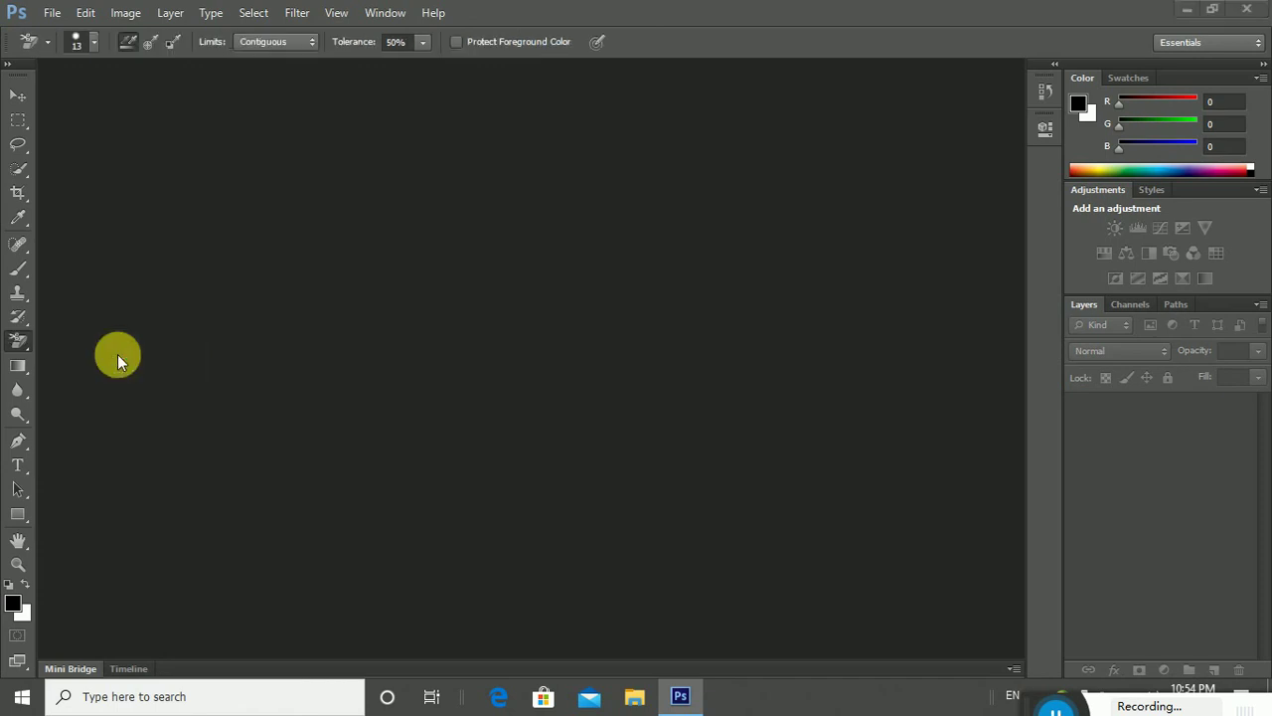
right_click(19, 341)
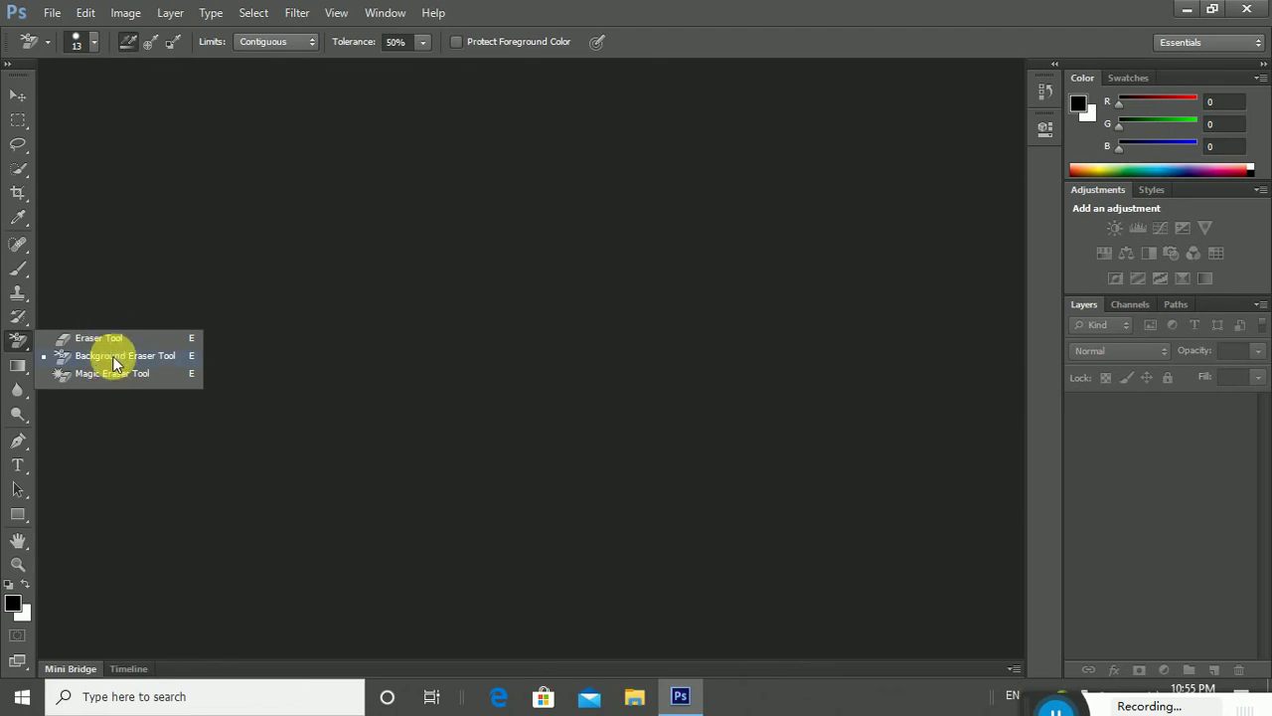
click(116, 363)
click(52, 12)
click(77, 55)
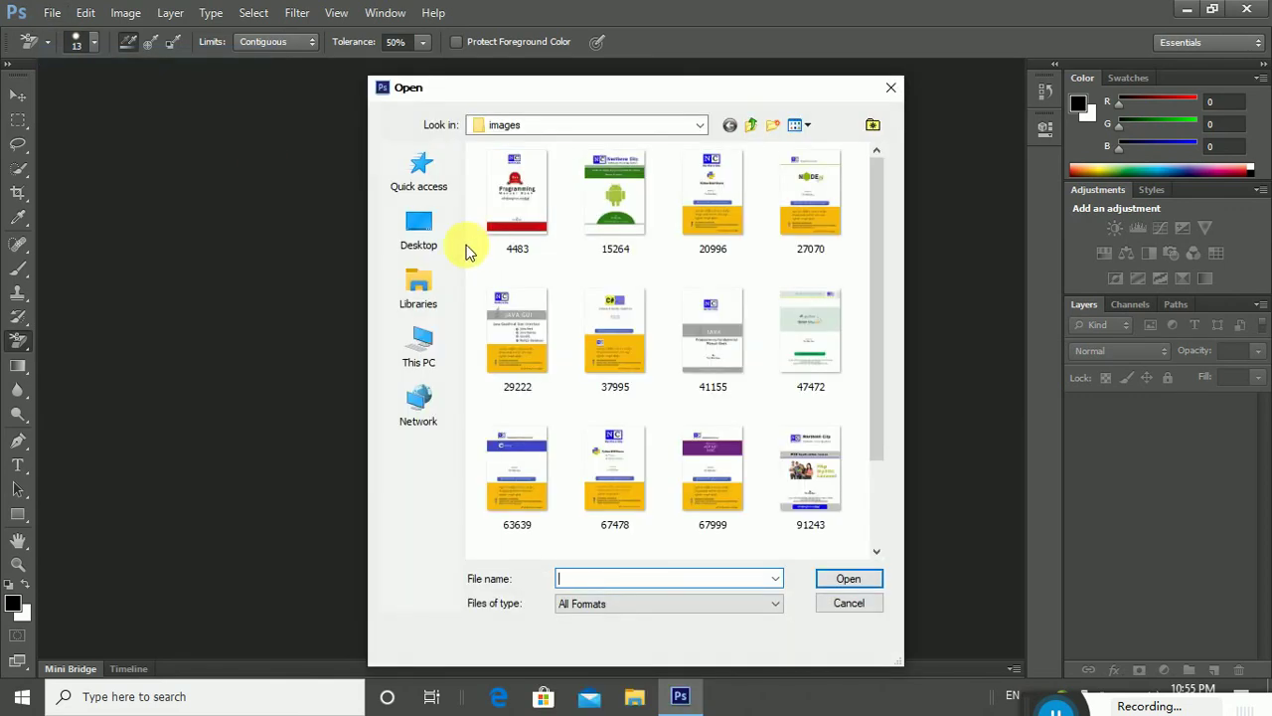
click(438, 246)
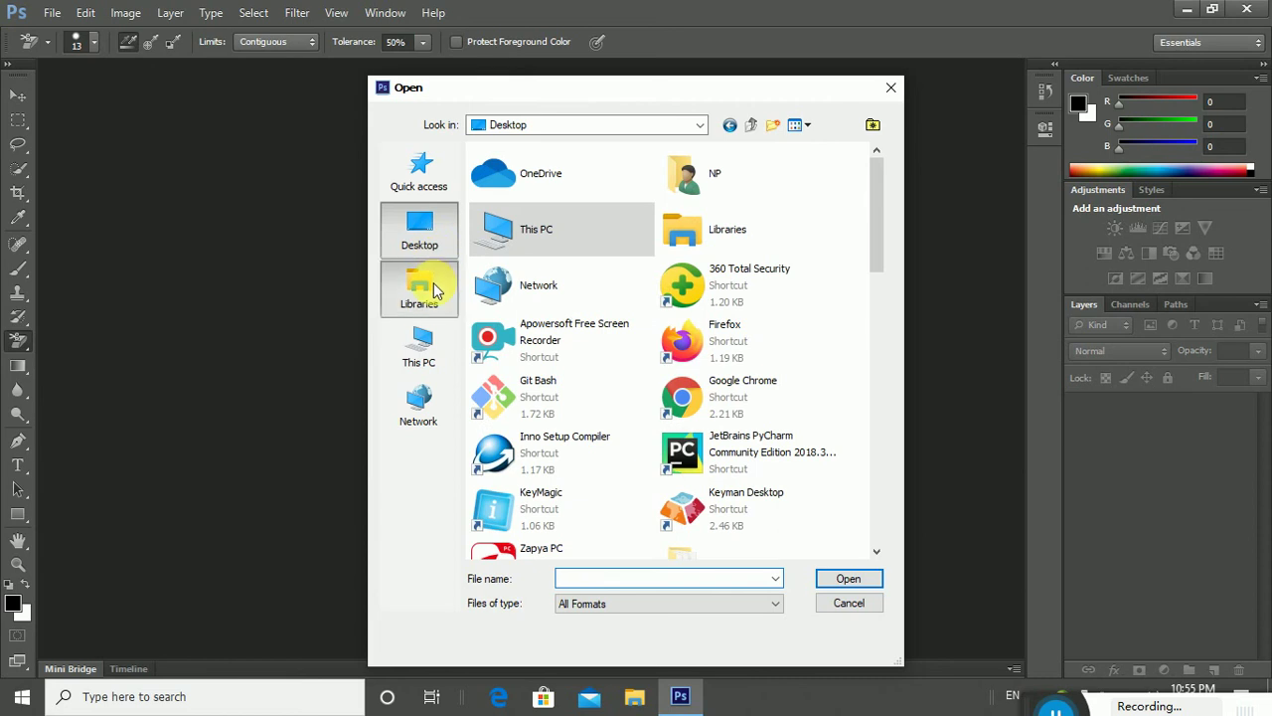
click(433, 282)
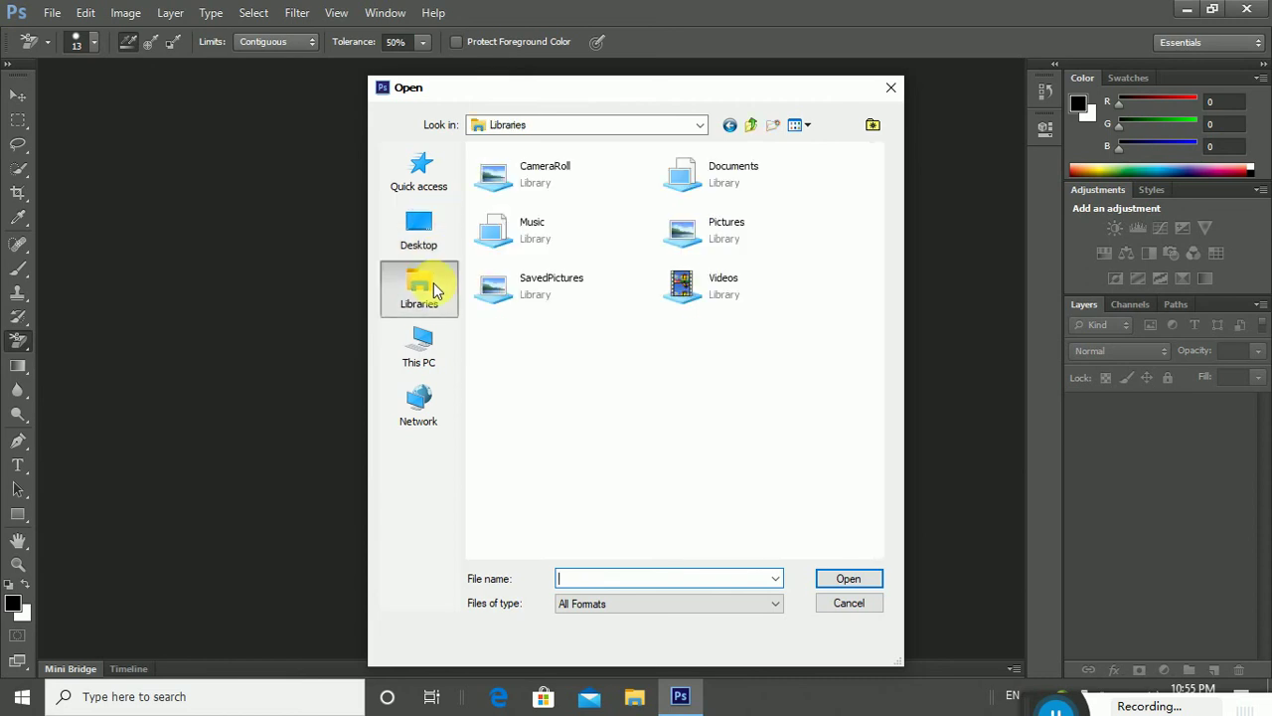
double_click(712, 236)
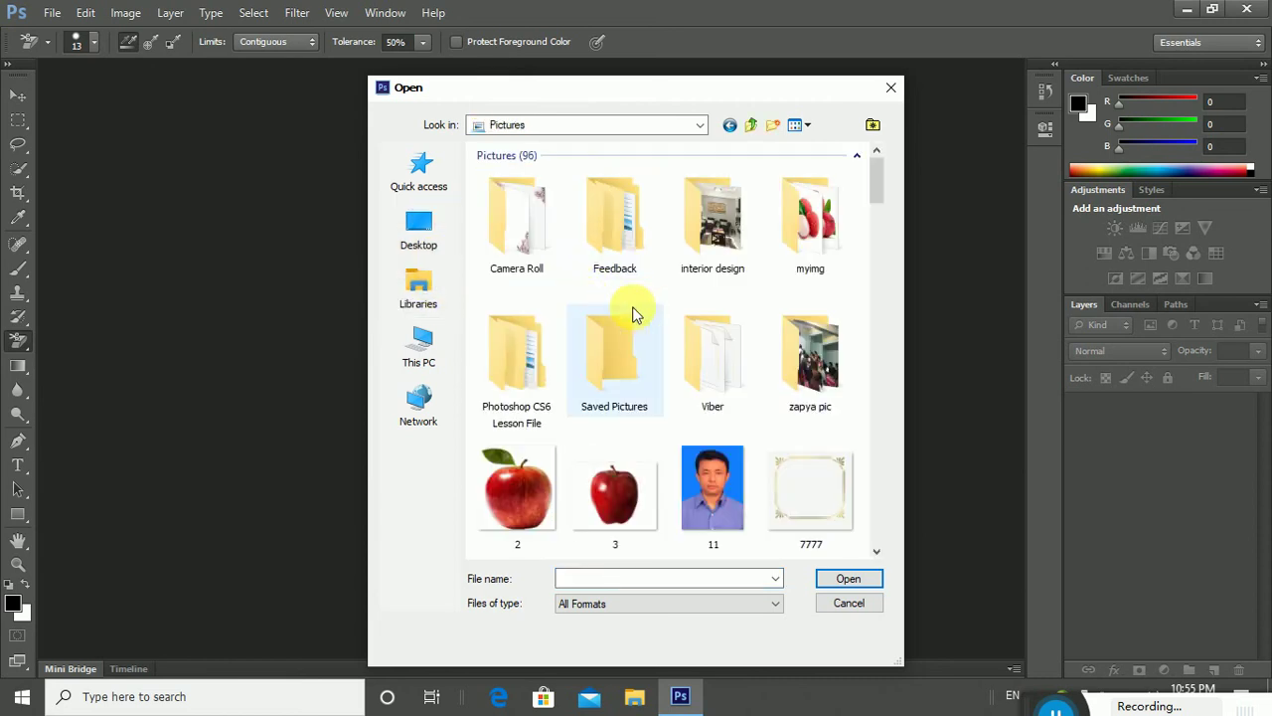
double_click(815, 230)
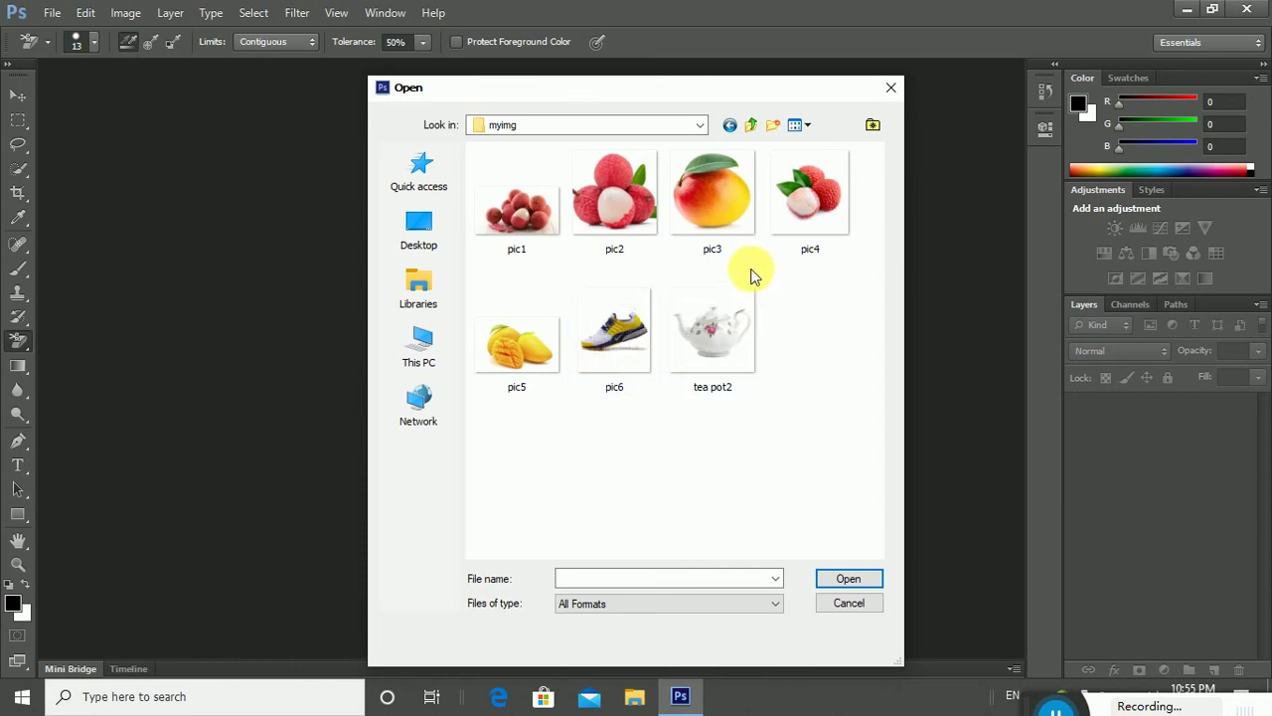
double_click(712, 190)
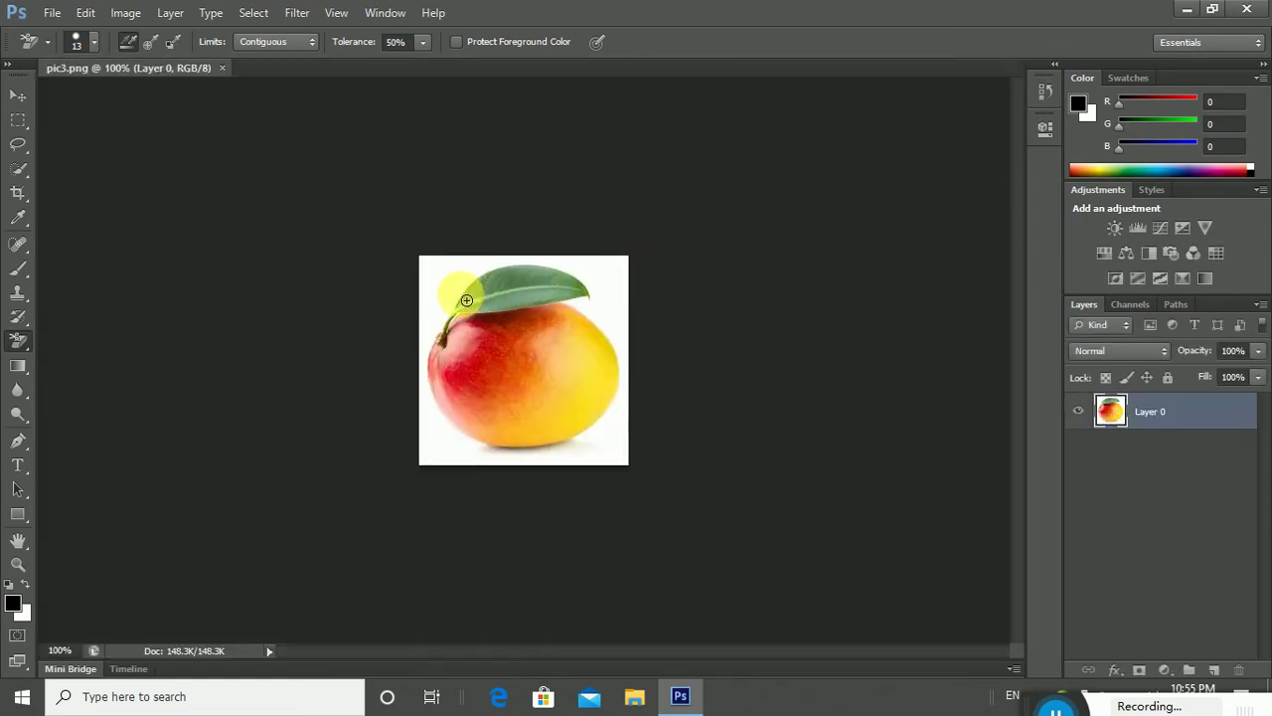
scroll(492, 344, up, 3)
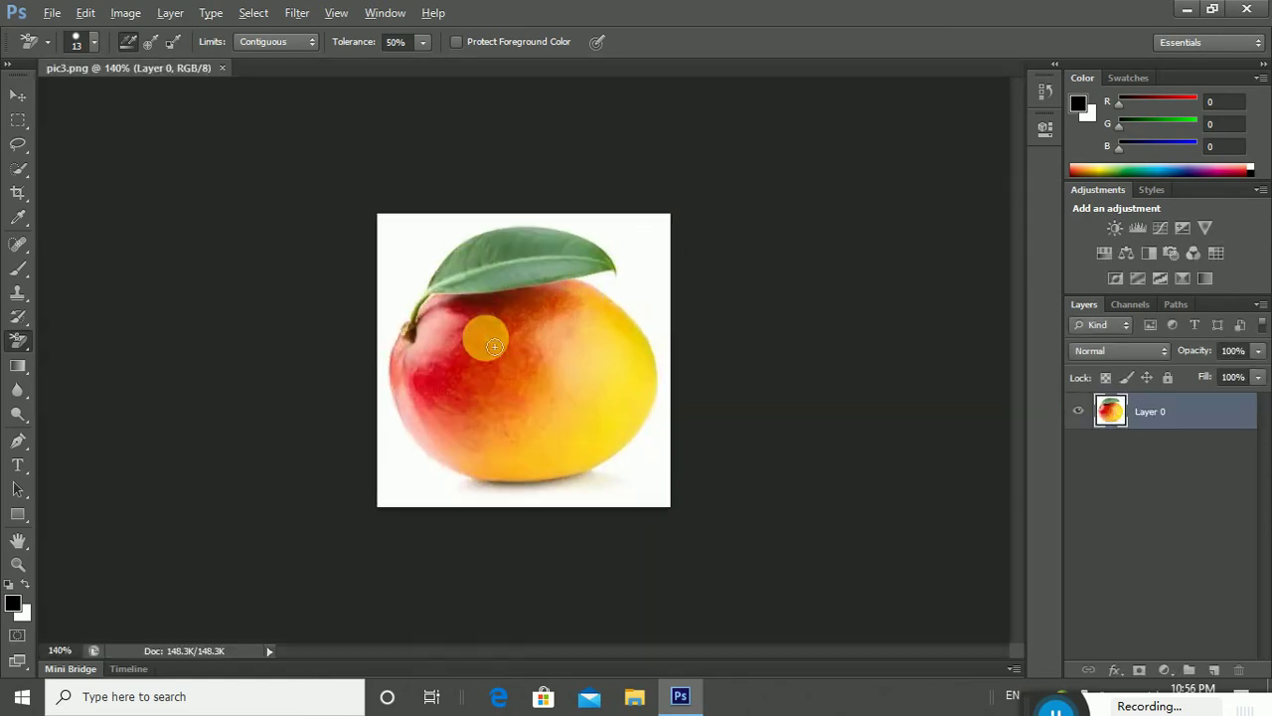
scroll(493, 344, up, 3)
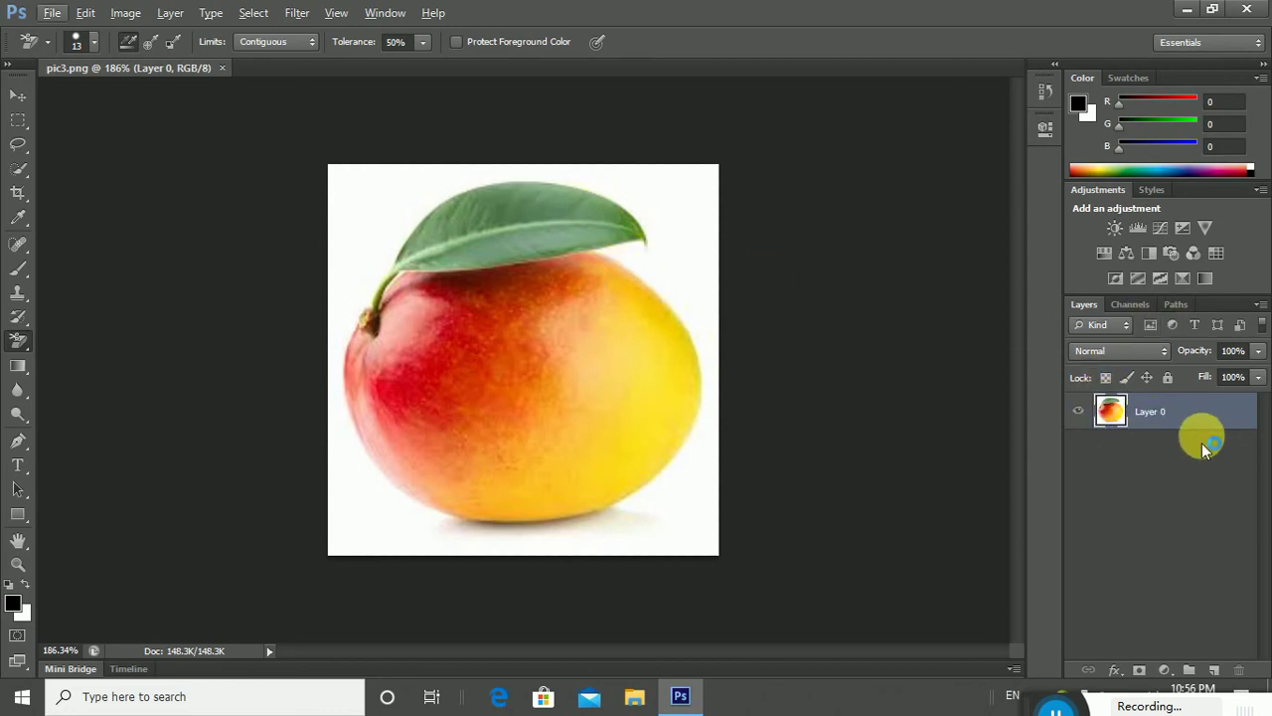
Close the mango image and open 23.jpg from Photoshop CS6 Lesson File > Korea Actor & Actress
click(222, 69)
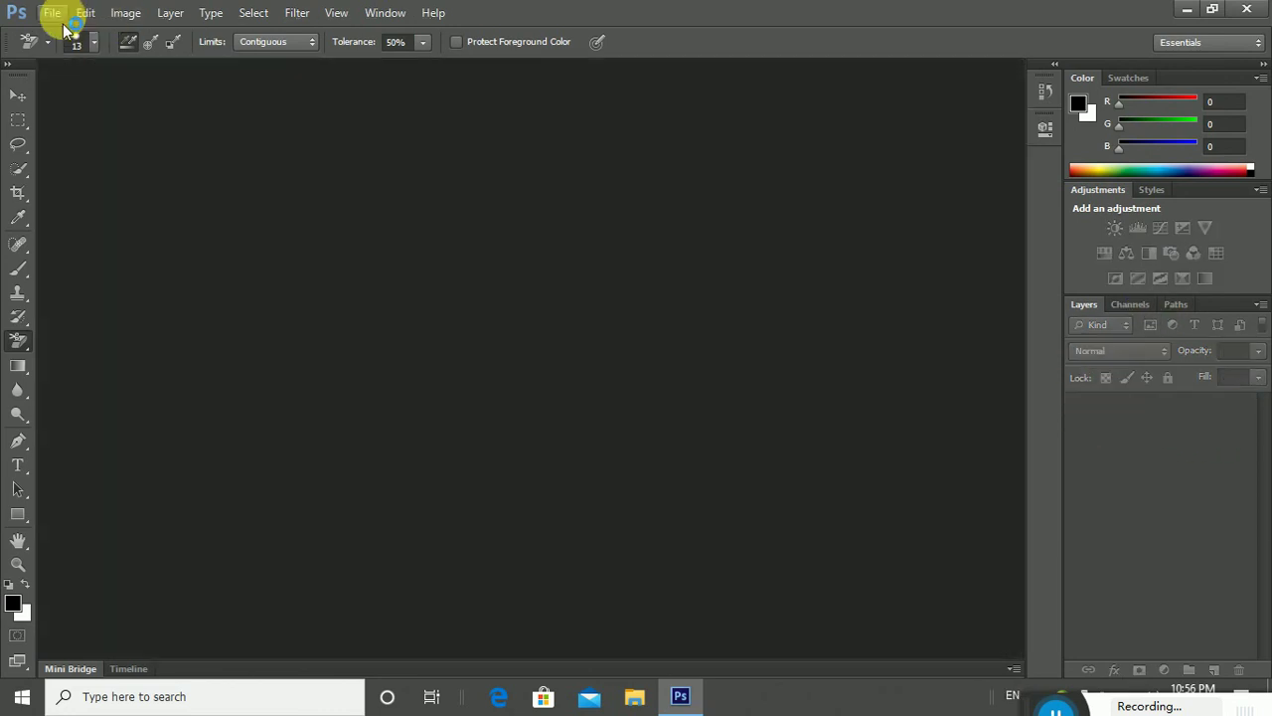
click(52, 12)
key(Escape)
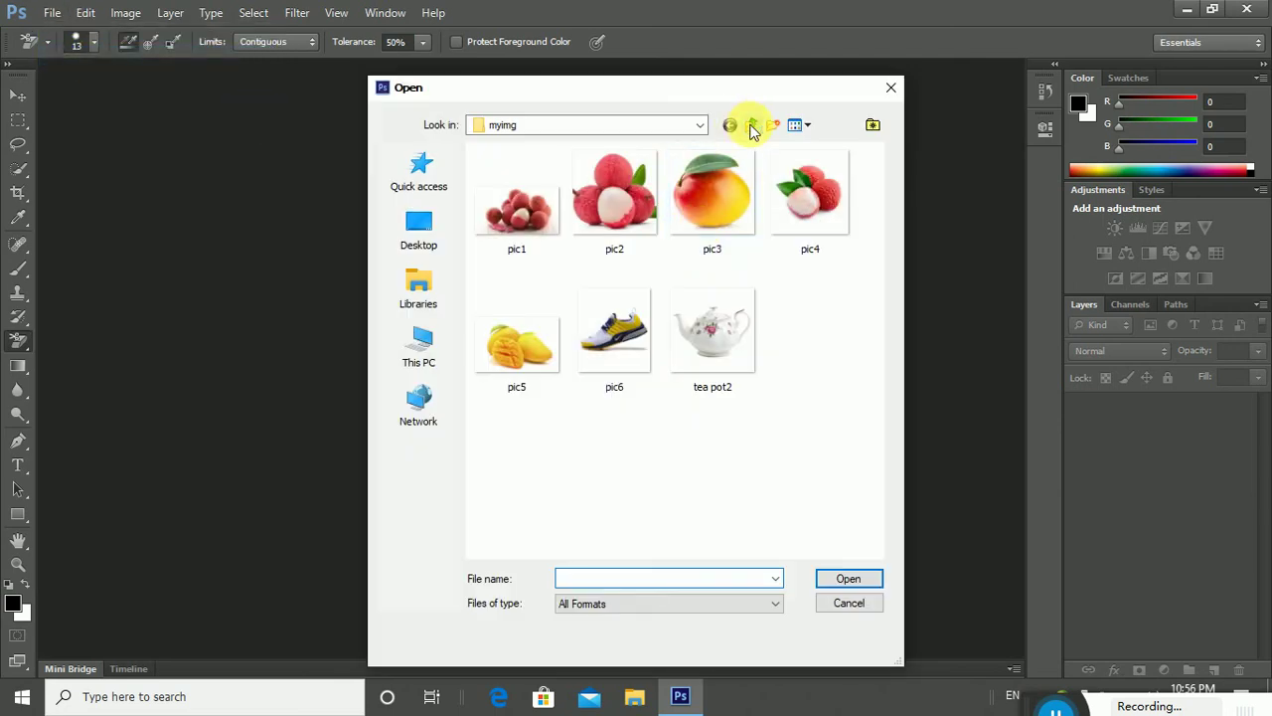
click(752, 127)
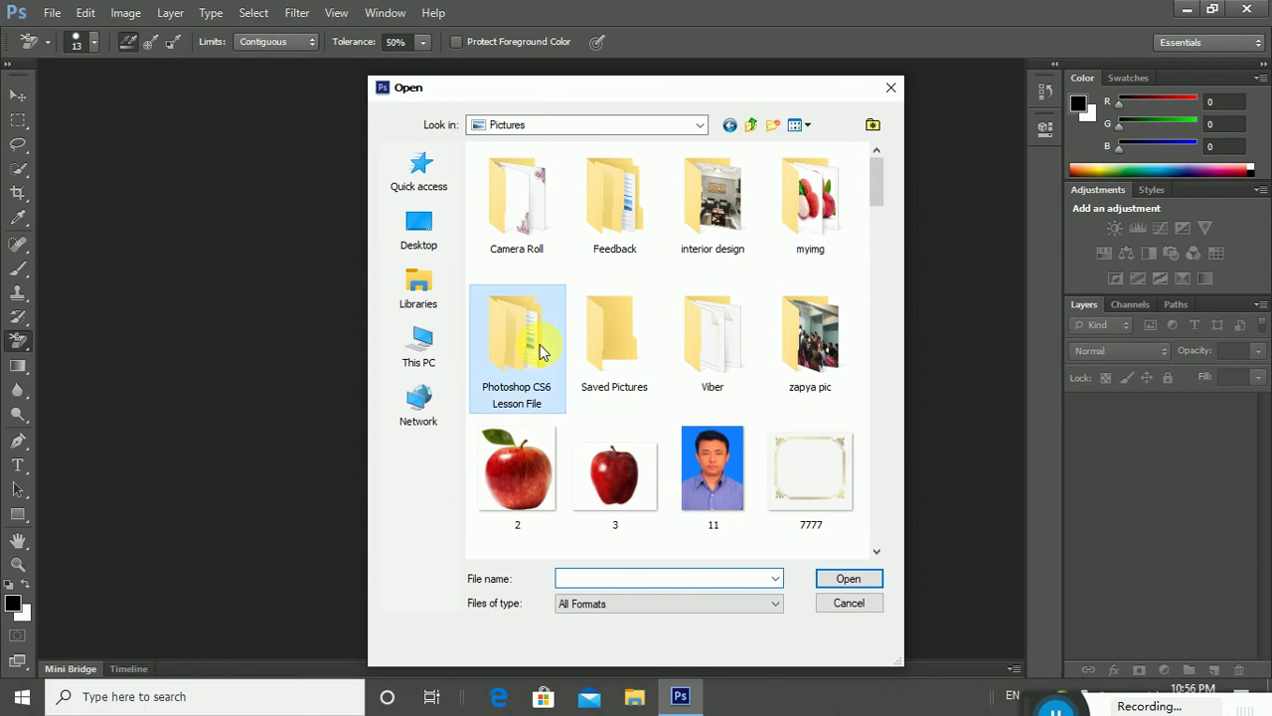
double_click(541, 352)
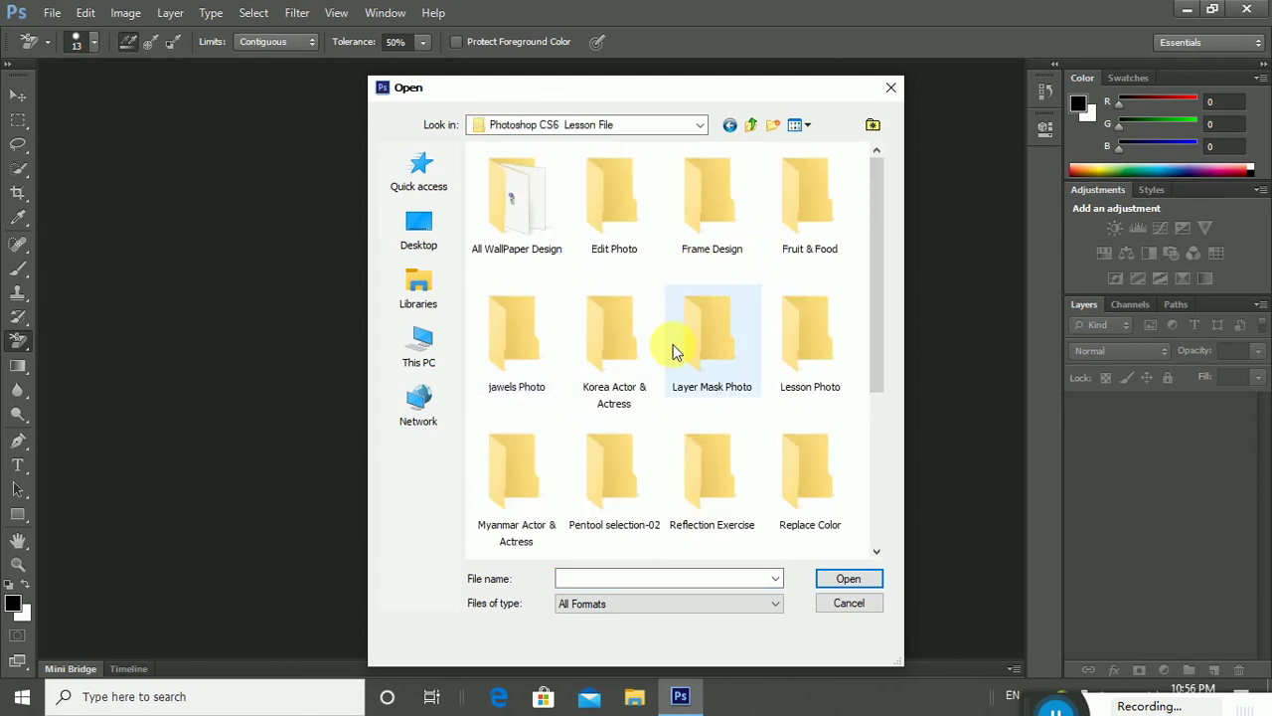
double_click(613, 348)
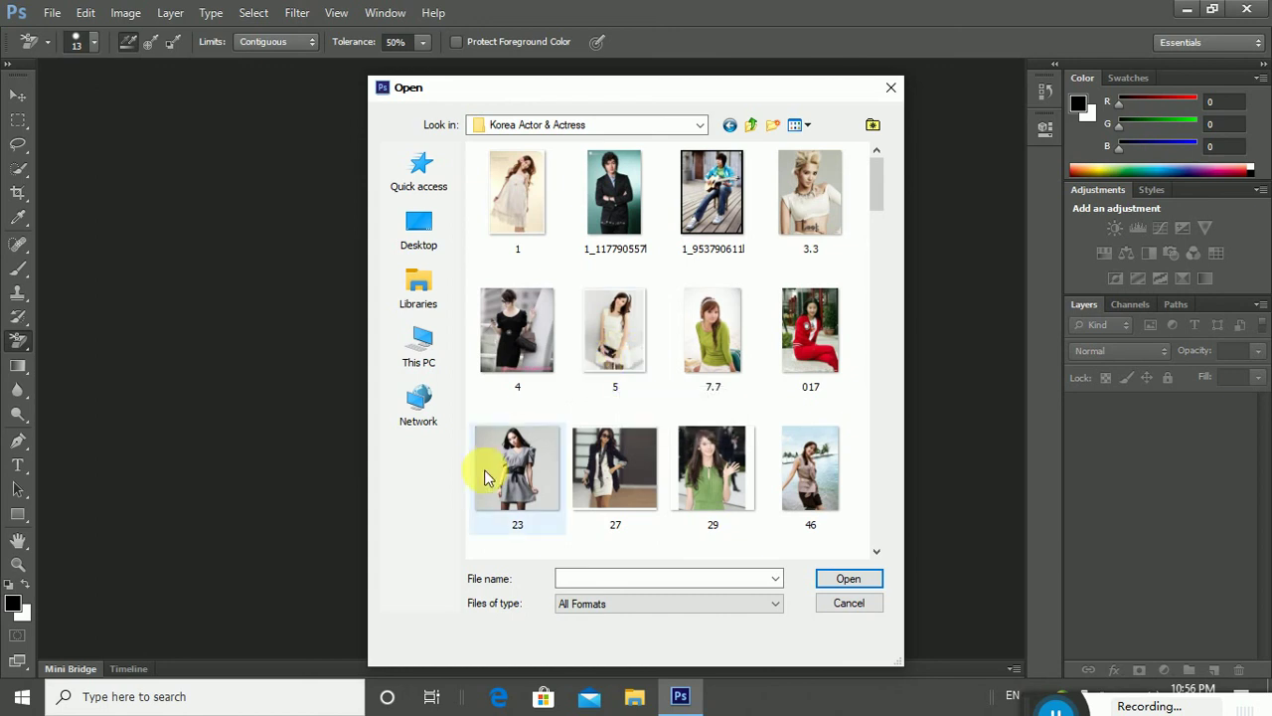
click(516, 474)
double_click(515, 474)
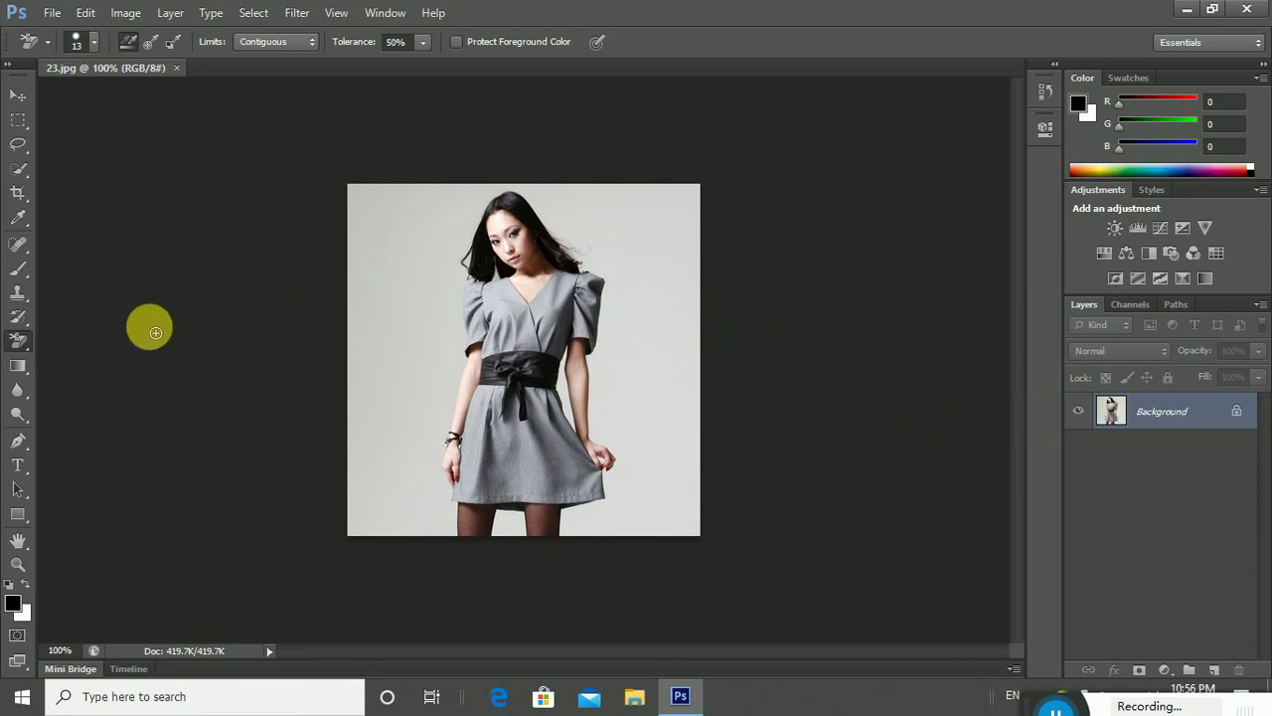
Switch to the plain Eraser and erase the grey backdrop right of the woman
right_click(30, 340)
click(85, 332)
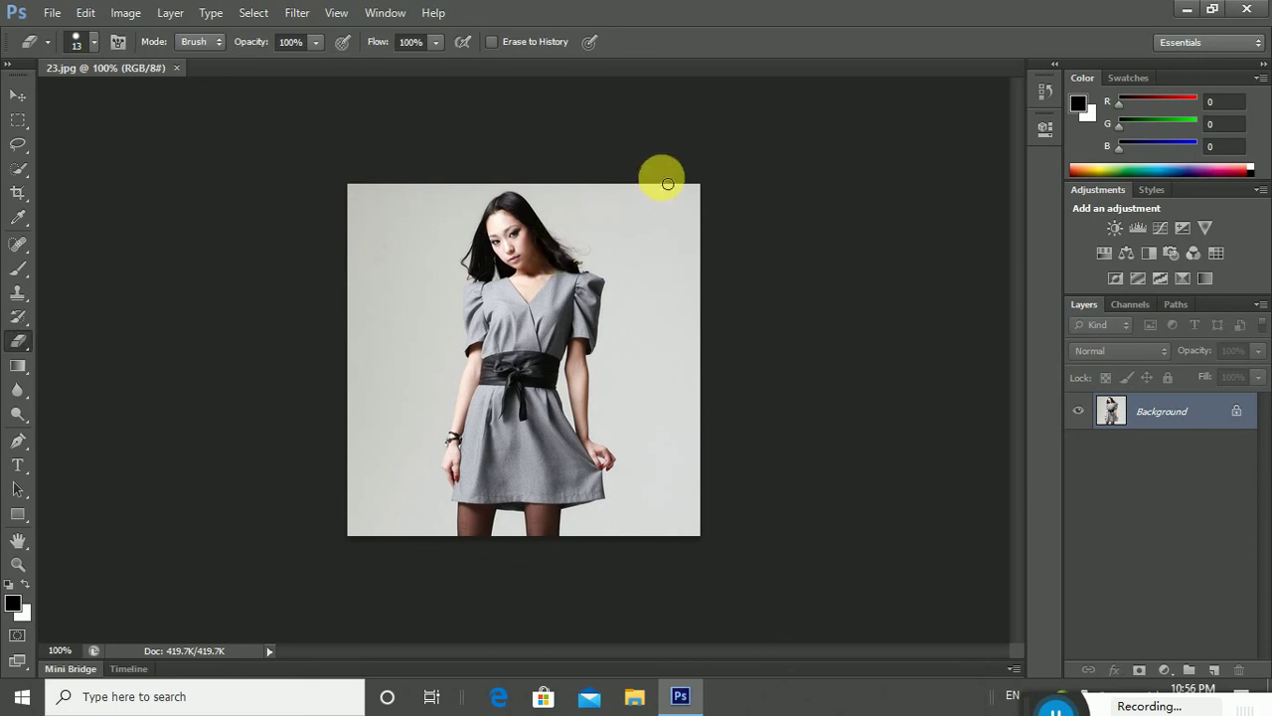
mouse_move(661, 235)
mouse_down()
mouse_move(678, 213)
mouse_move(650, 307)
mouse_move(650, 248)
mouse_move(702, 281)
mouse_move(633, 213)
mouse_move(673, 312)
mouse_move(630, 526)
mouse_move(663, 297)
mouse_move(663, 411)
mouse_up()
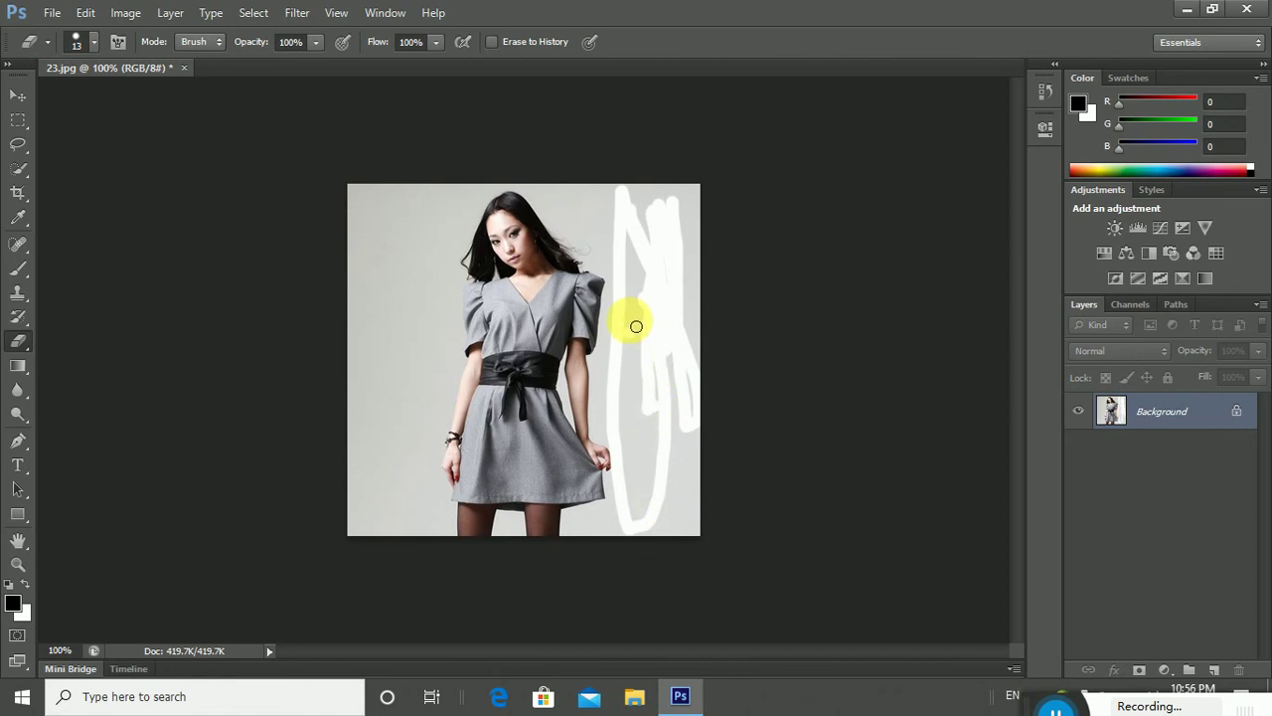
key(ctrl+plus)
key(ctrl+minus)
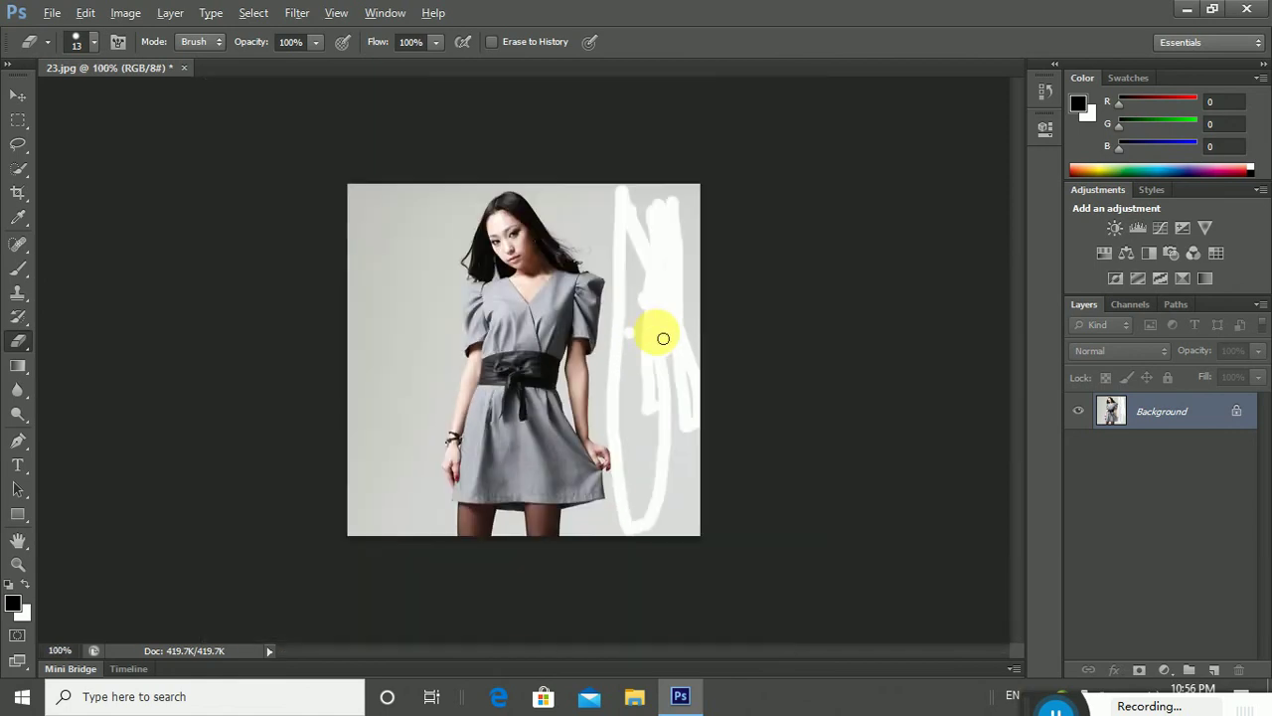
scroll(663, 339, up, 4)
drag(690, 249, 696, 253)
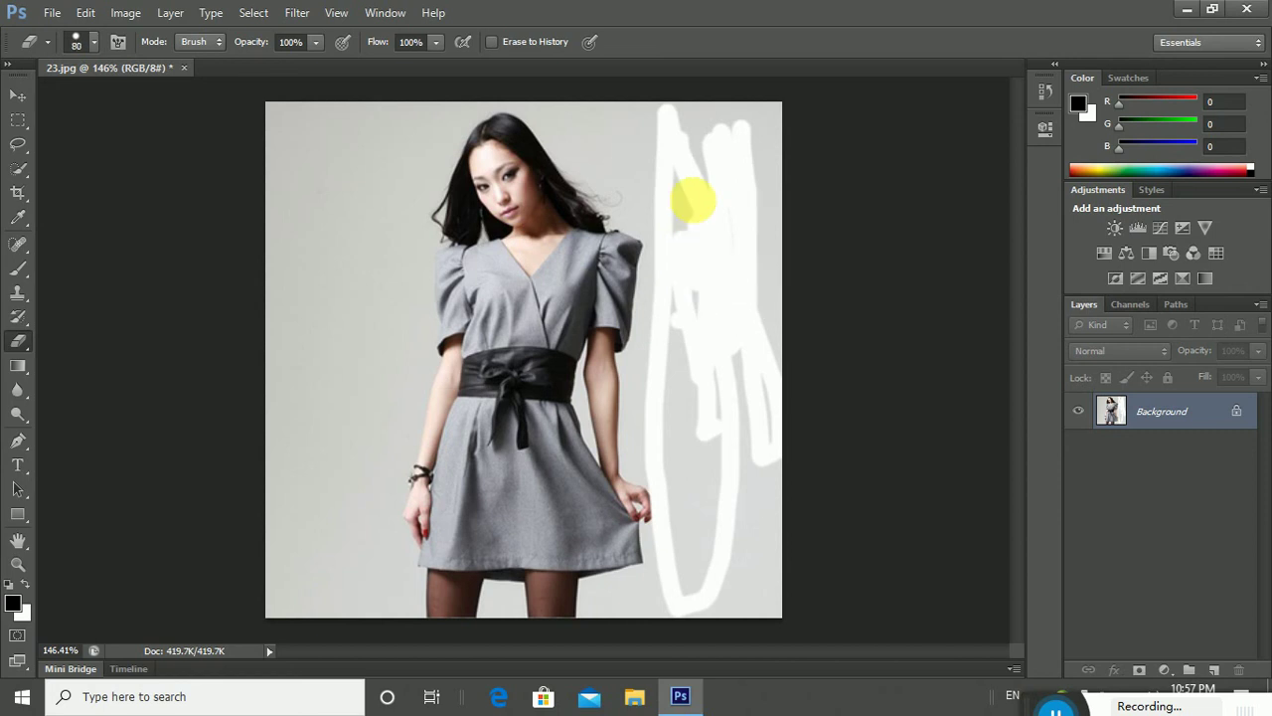
Enlarge the eraser to 80 px and erase more backdrop down the right edge
key(bracketright)
key(bracketright)
key(bracketright)
mouse_move(786, 207)
mouse_down()
mouse_move(802, 282)
mouse_move(801, 242)
mouse_move(733, 213)
mouse_move(809, 591)
mouse_move(801, 466)
mouse_up()
click(1113, 411)
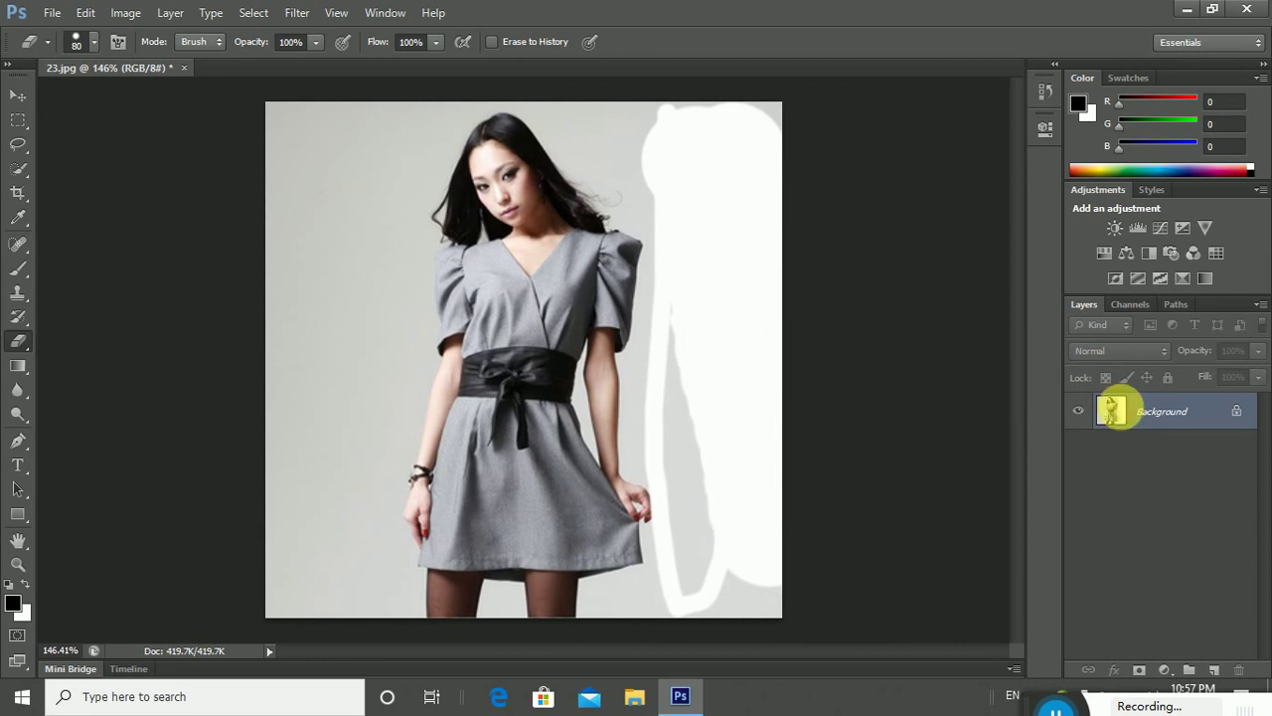
click(766, 244)
mouse_move(766, 243)
mouse_down()
mouse_move(745, 179)
mouse_move(869, 165)
mouse_move(769, 179)
mouse_move(781, 596)
mouse_move(801, 232)
mouse_move(824, 381)
mouse_up()
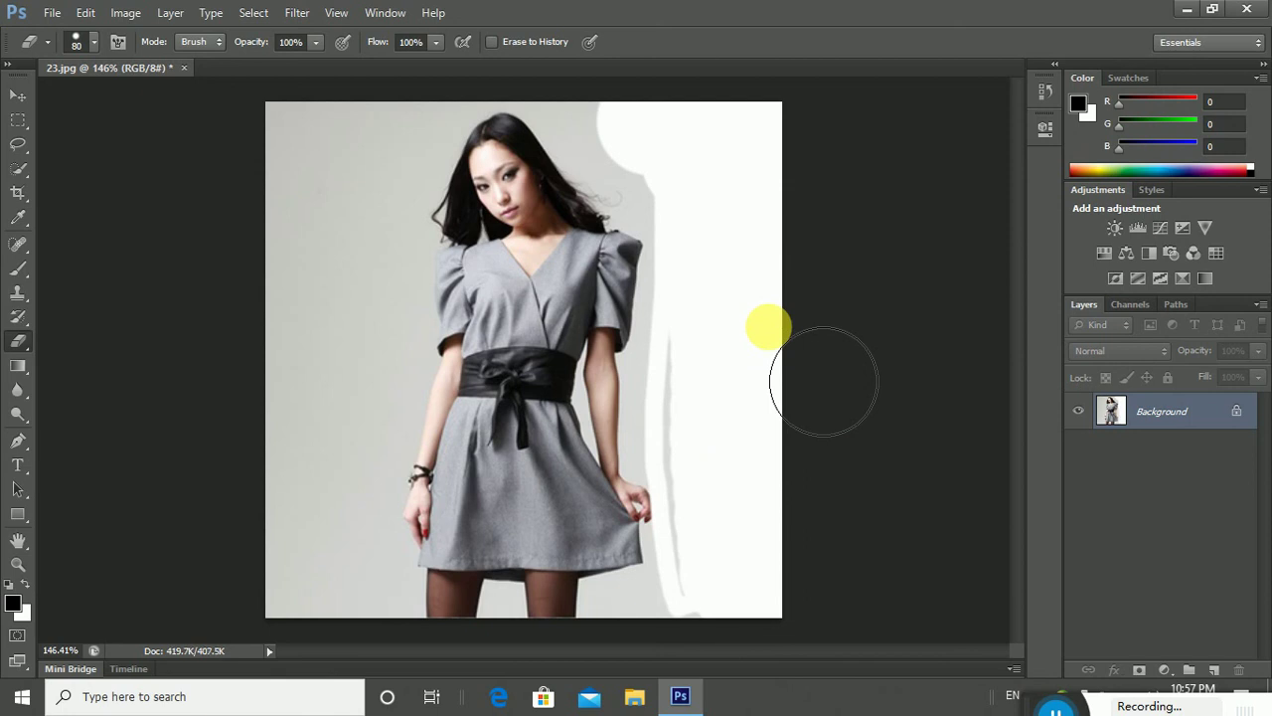
click(1159, 413)
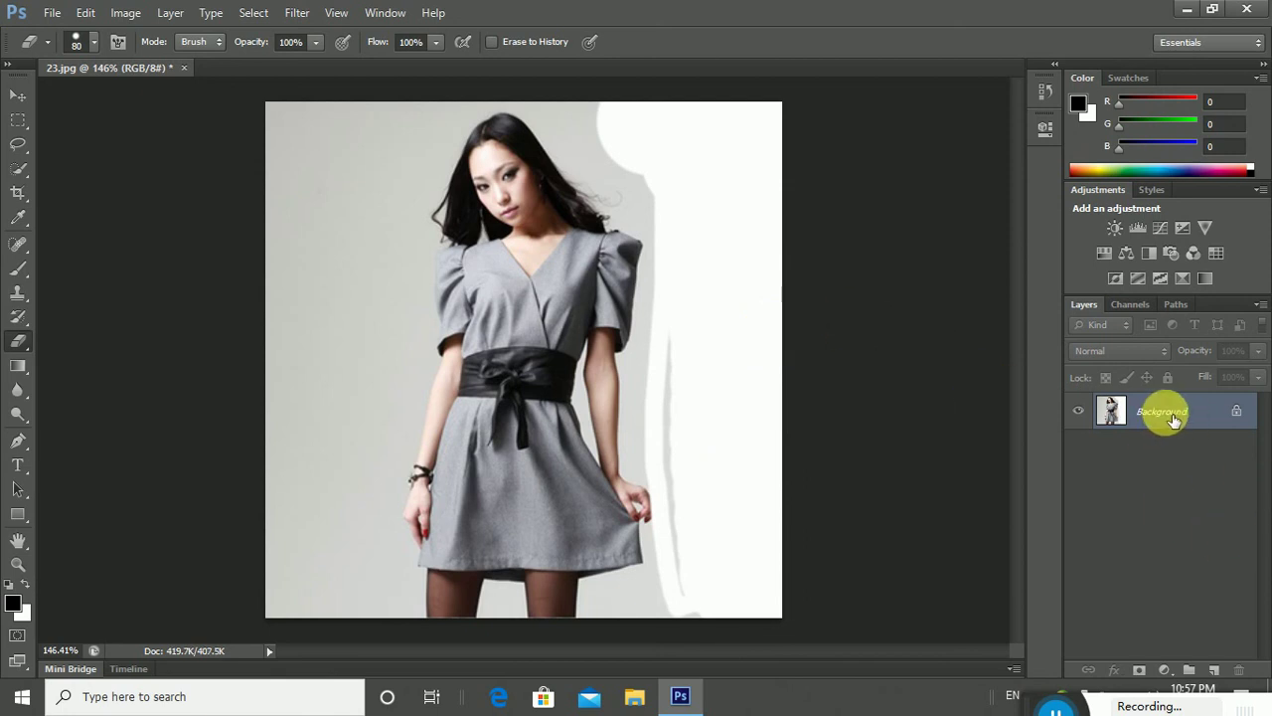
Convert the Background into Layer 0 and erase the background on both sides
double_click(1180, 425)
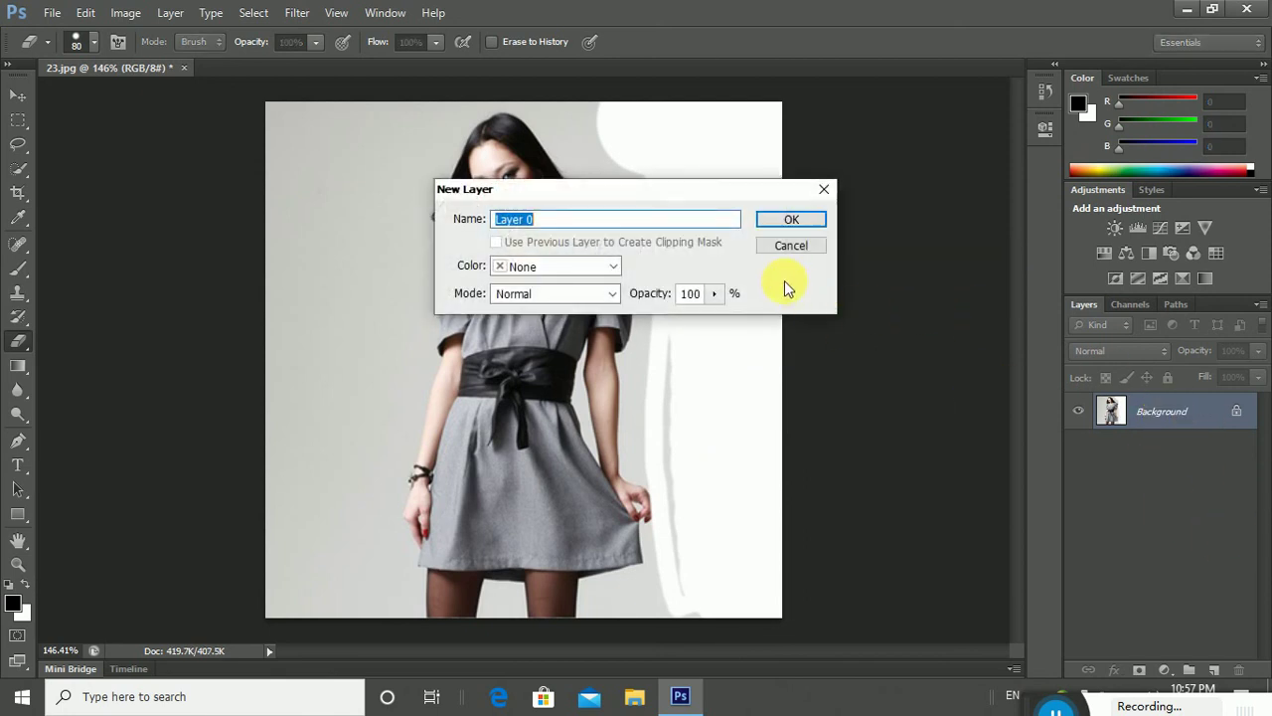
click(792, 221)
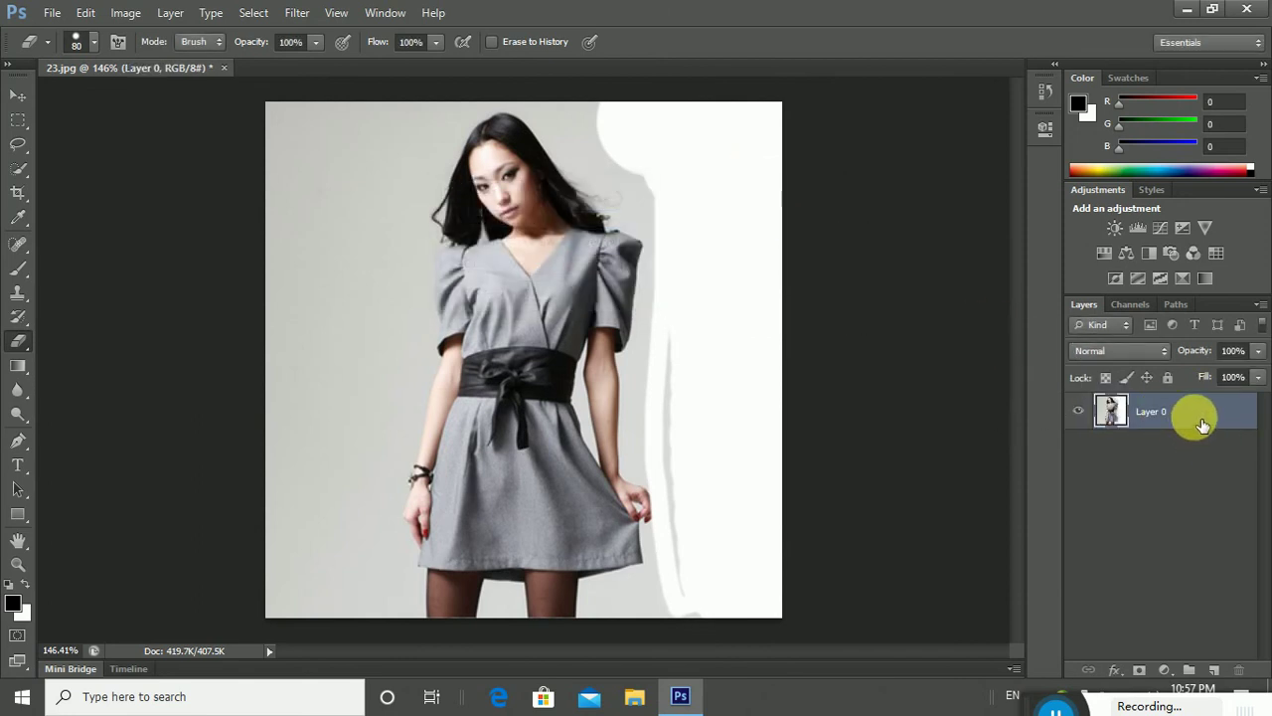
mouse_move(711, 134)
mouse_down()
mouse_move(771, 574)
mouse_move(605, 94)
mouse_up()
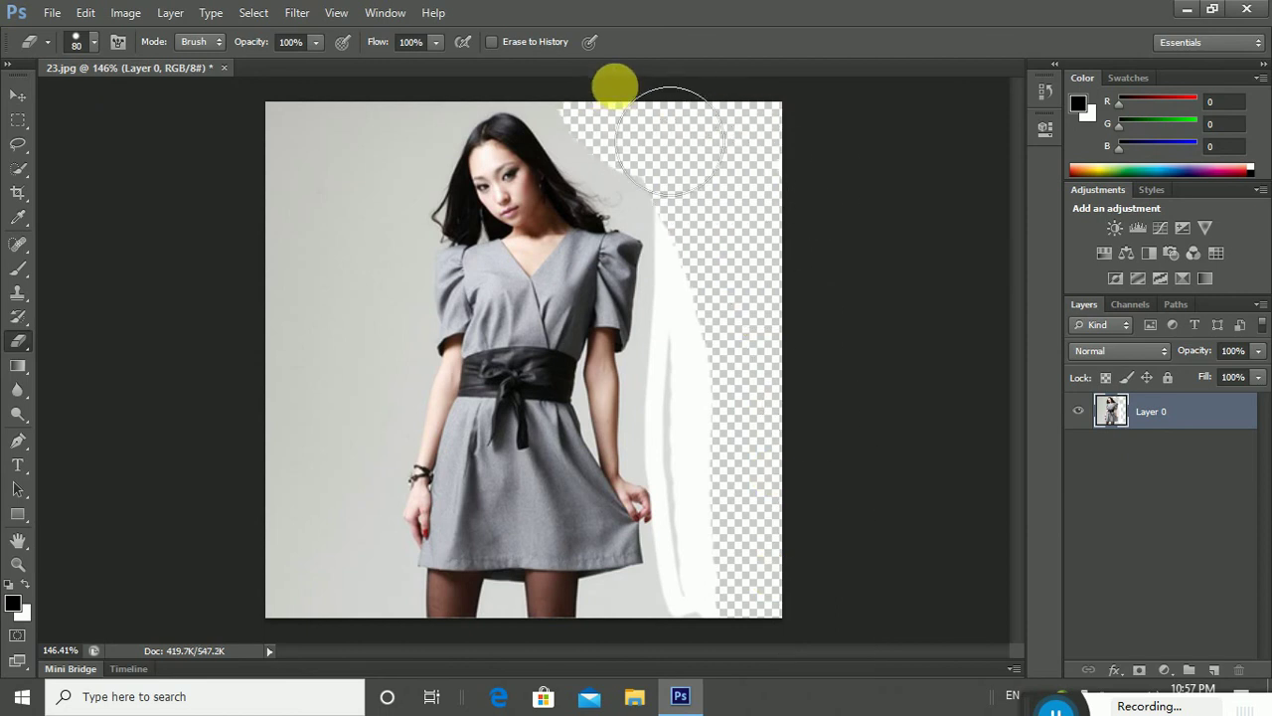
drag(304, 113, 265, 567)
mouse_move(355, 305)
mouse_down()
mouse_move(529, 78)
mouse_move(678, 192)
mouse_move(647, 176)
mouse_move(709, 327)
mouse_move(673, 256)
mouse_move(671, 271)
mouse_move(745, 261)
mouse_up()
Set the eraser to 133 px, undo two strokes, and erase the backdrop around her
right_click(671, 272)
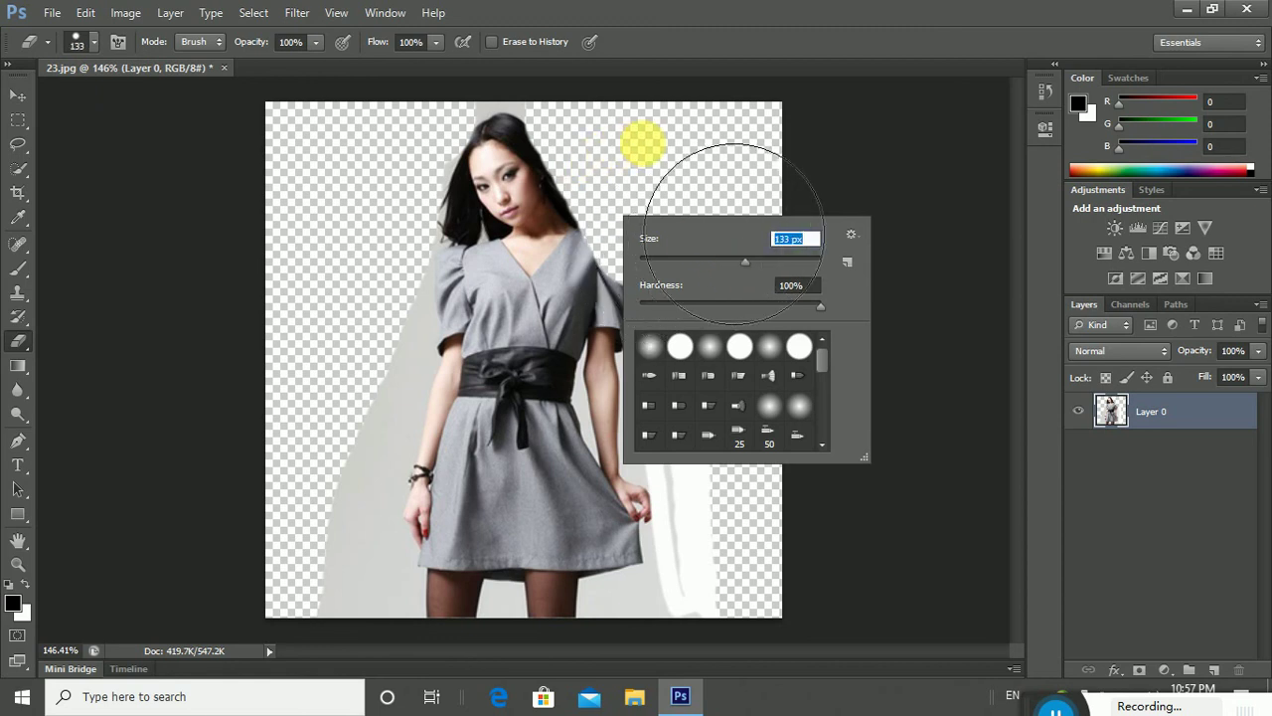
key(Return)
key(ctrl+alt+z)
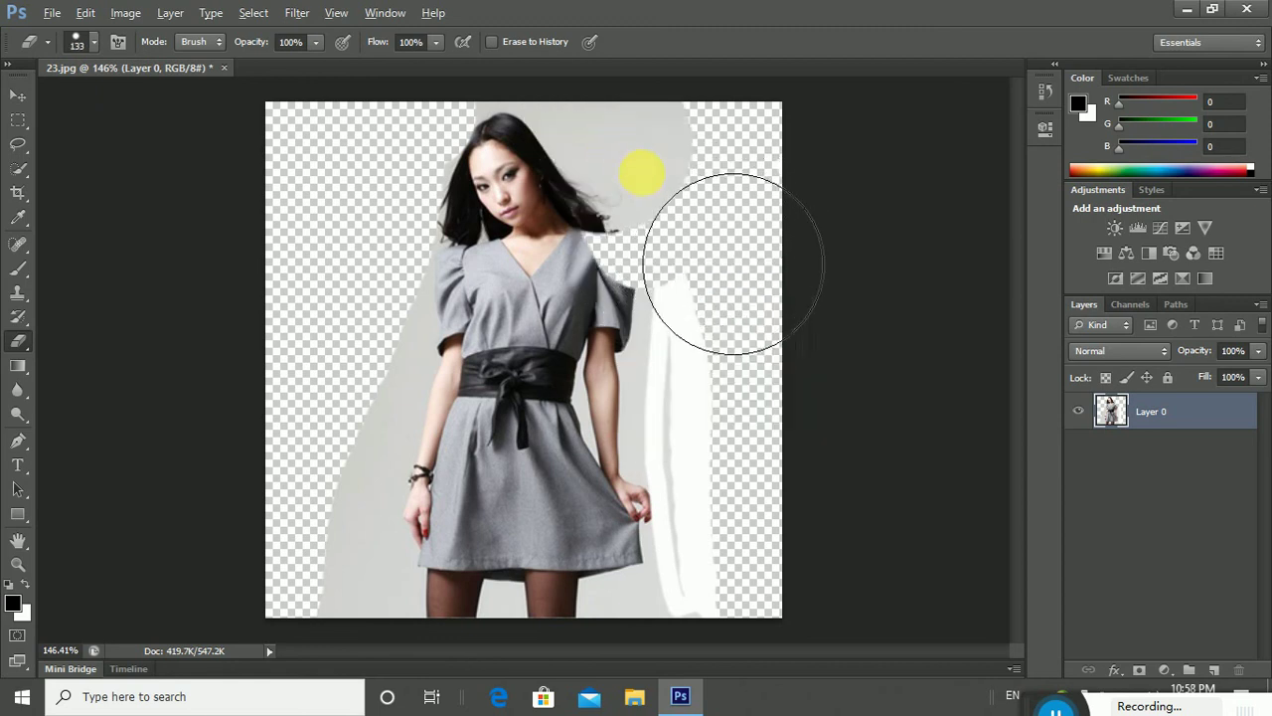
key(ctrl+alt+z)
key(ctrl+alt+z)
drag(719, 267, 786, 226)
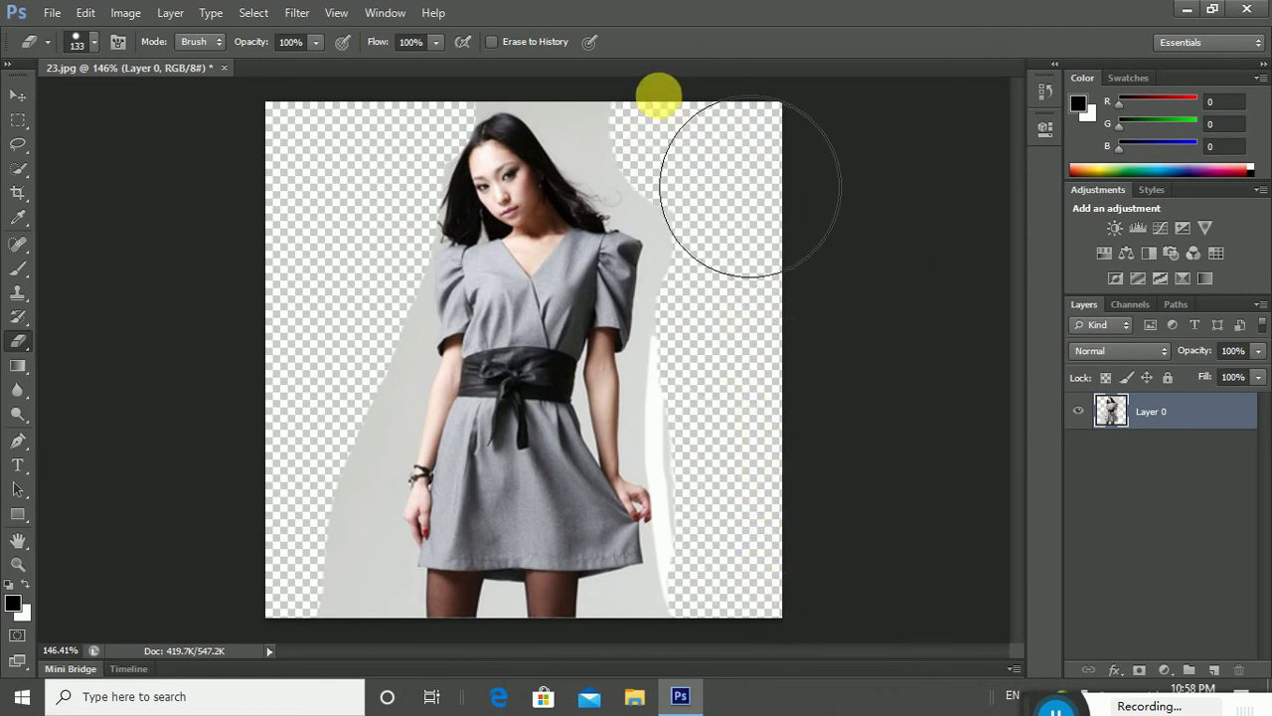
drag(786, 225, 511, 18)
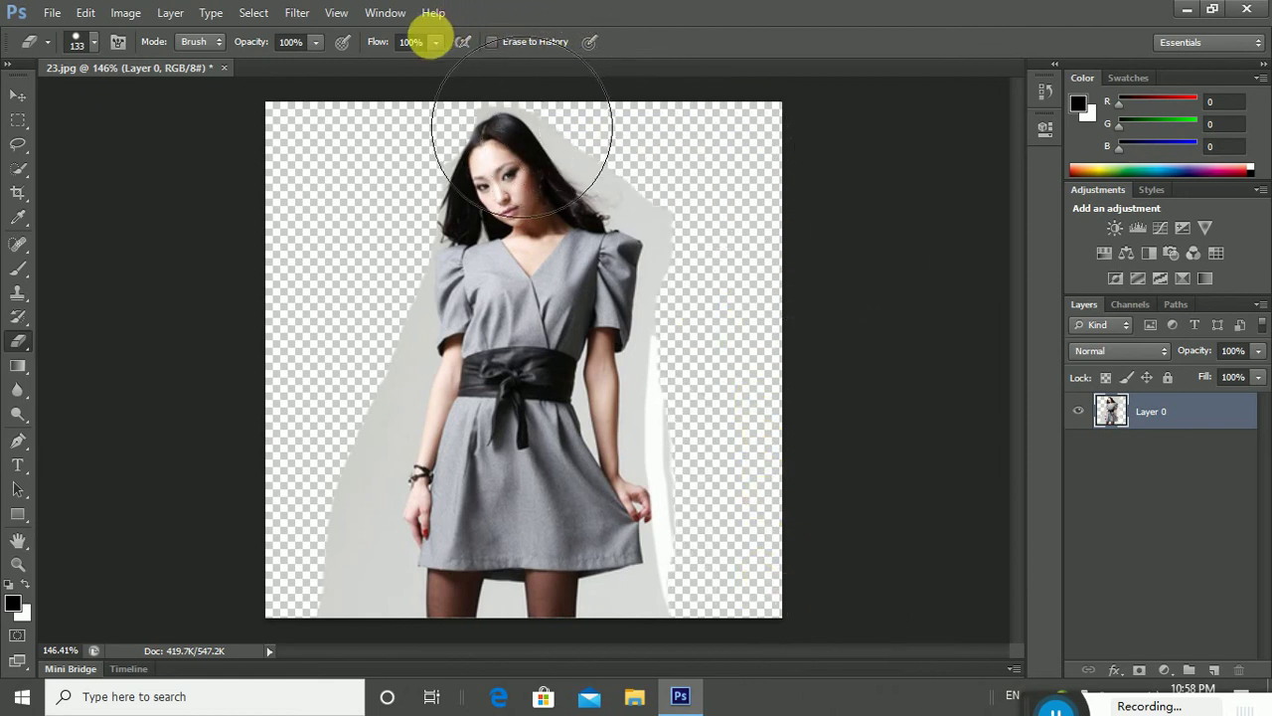
drag(463, 296, 392, 698)
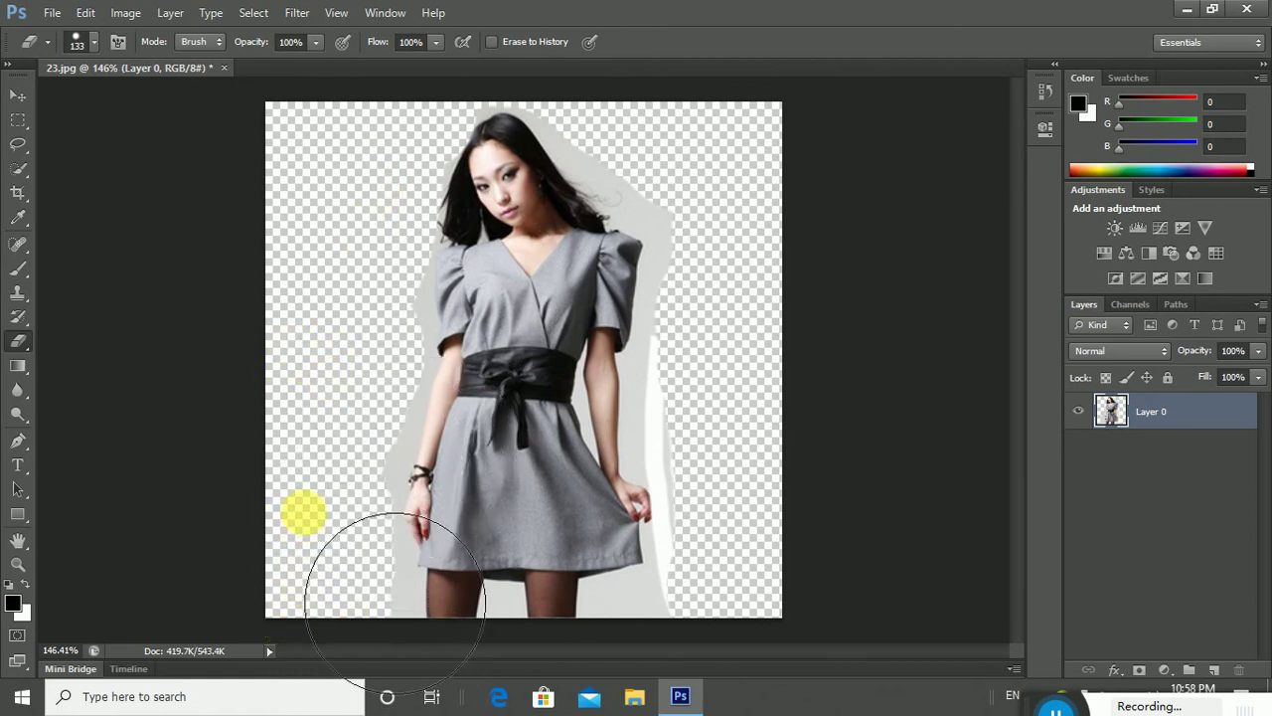
drag(392, 701, 398, 540)
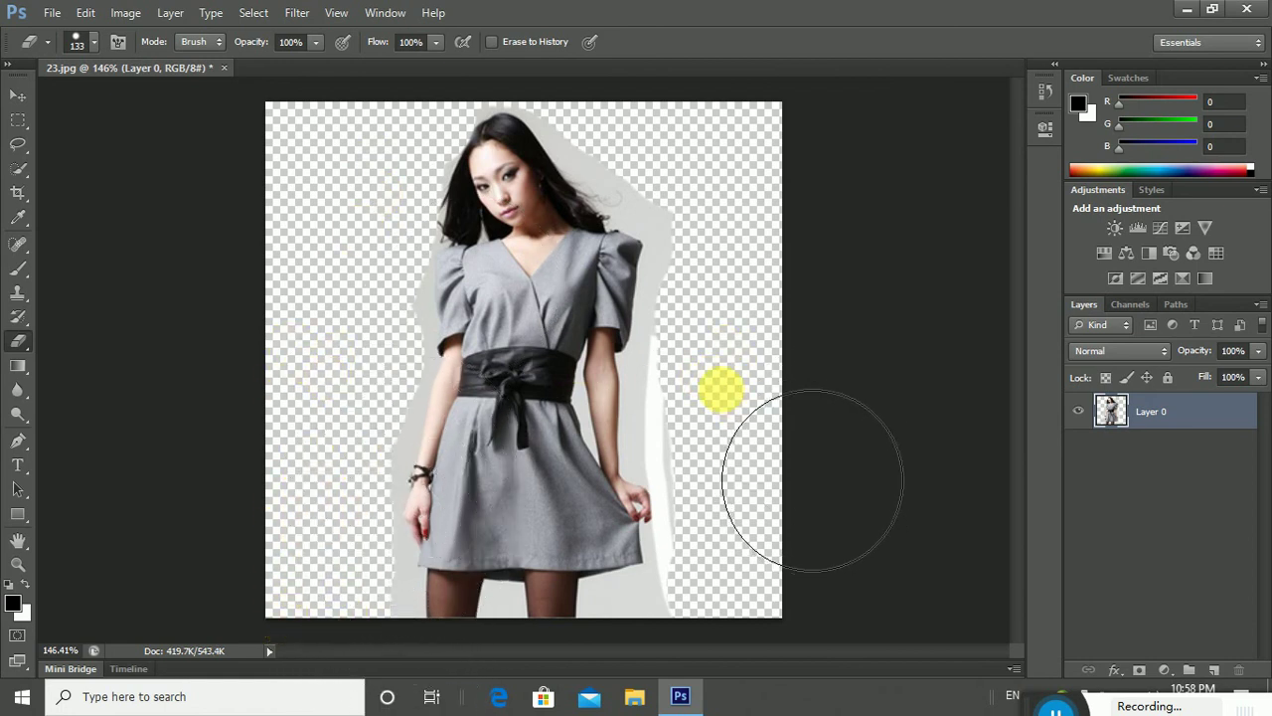
mouse_move(725, 392)
mouse_down()
mouse_move(726, 623)
mouse_move(736, 201)
mouse_up()
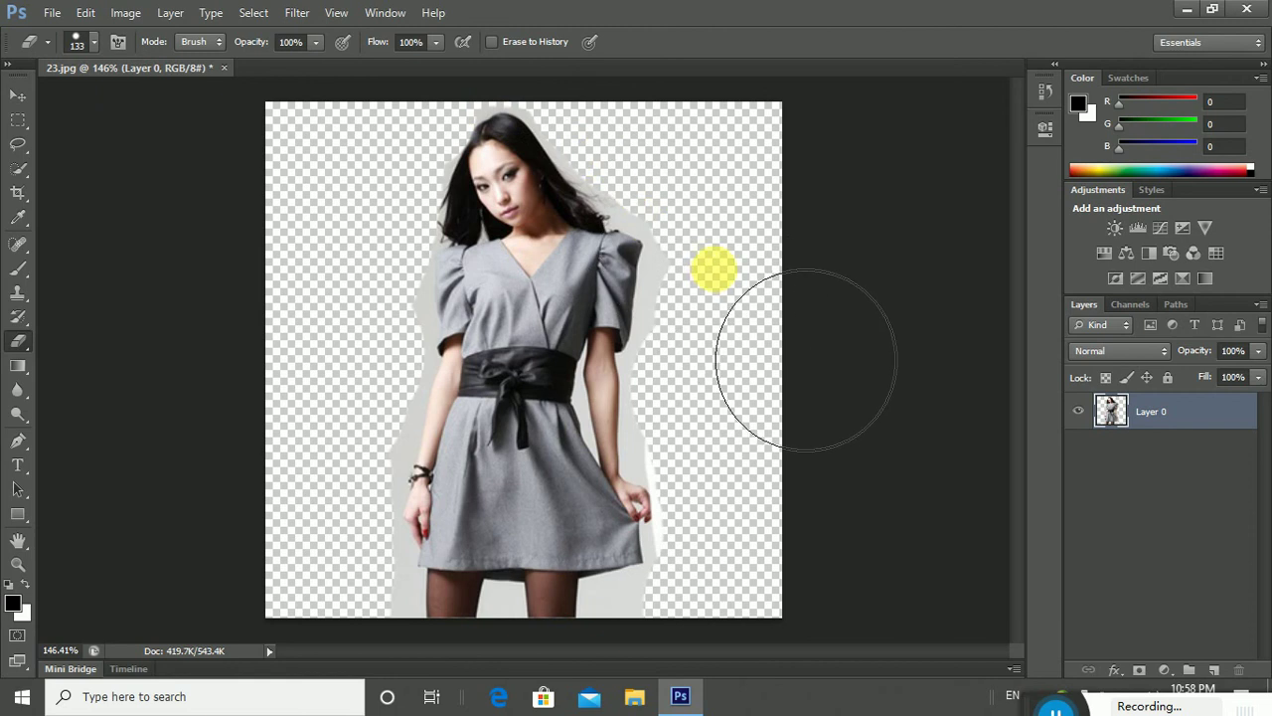
Shrink the eraser to 45 px and erase leftover grey beside hair, left edge and legs
key(bracketleft)
key(bracketleft)
key(bracketleft)
key(bracketleft)
key(bracketleft)
key(bracketleft)
key(bracketleft)
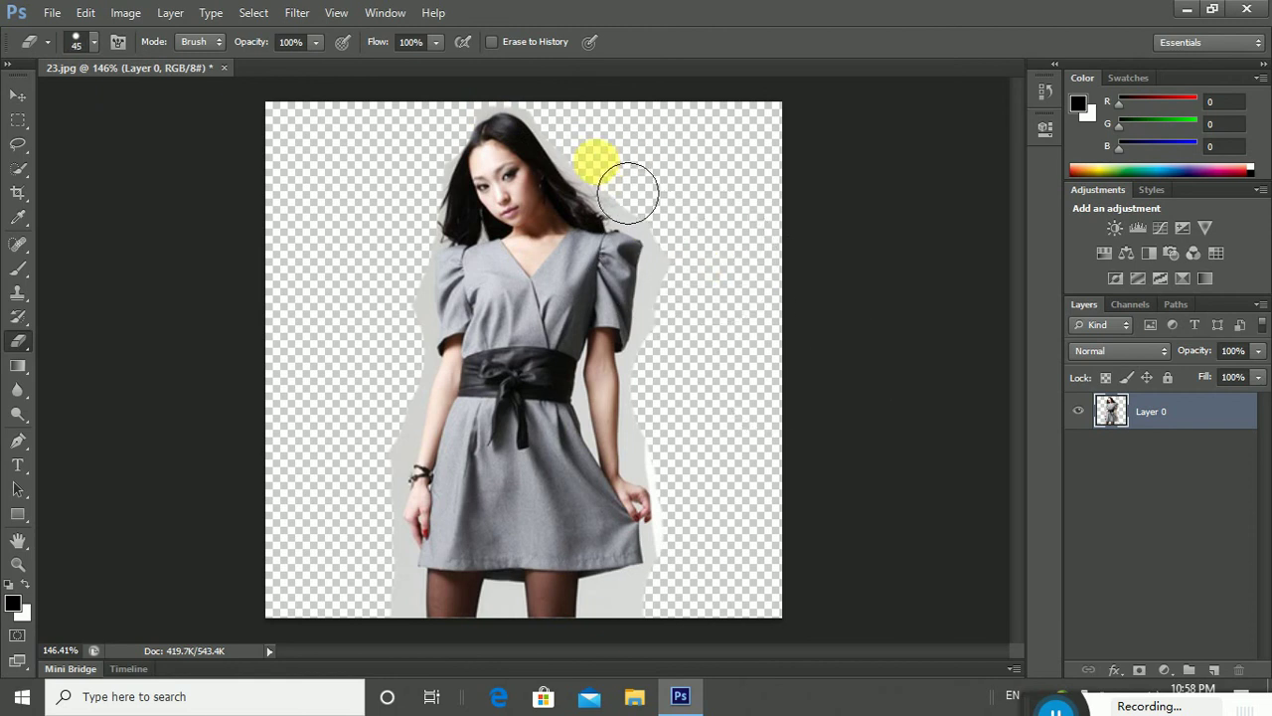
drag(610, 182, 501, 117)
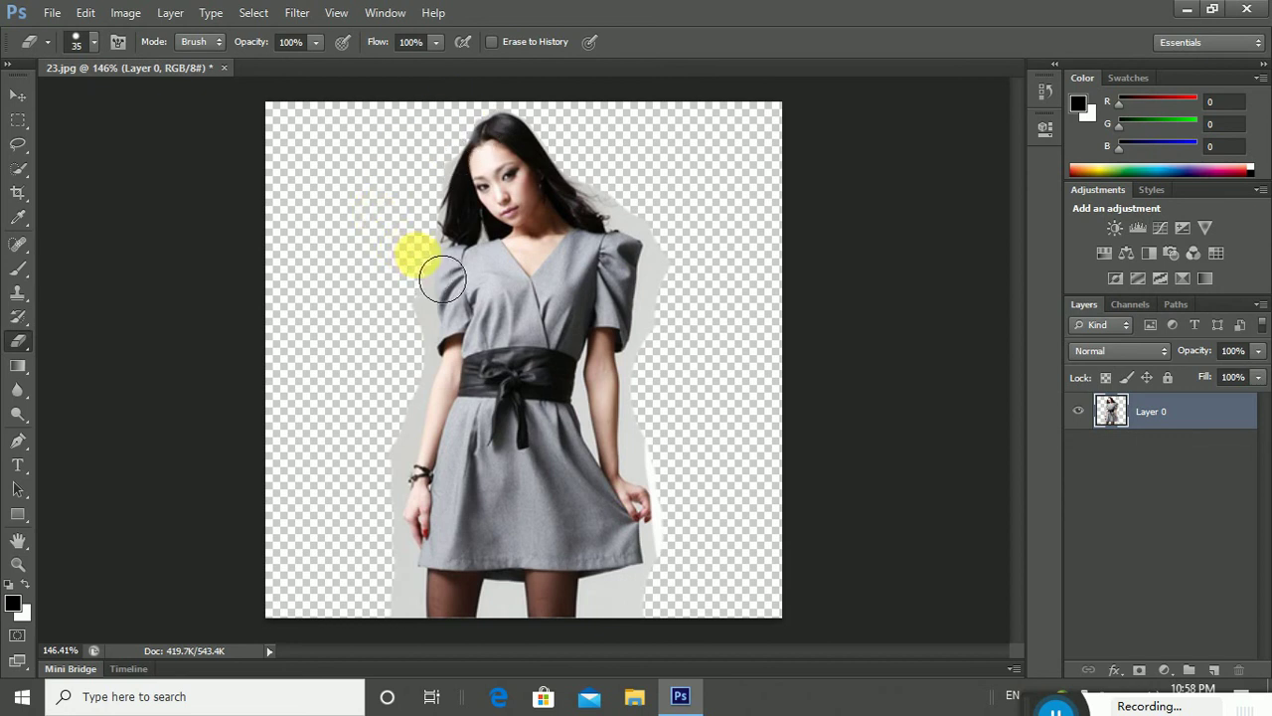
drag(435, 293, 421, 637)
drag(675, 626, 668, 617)
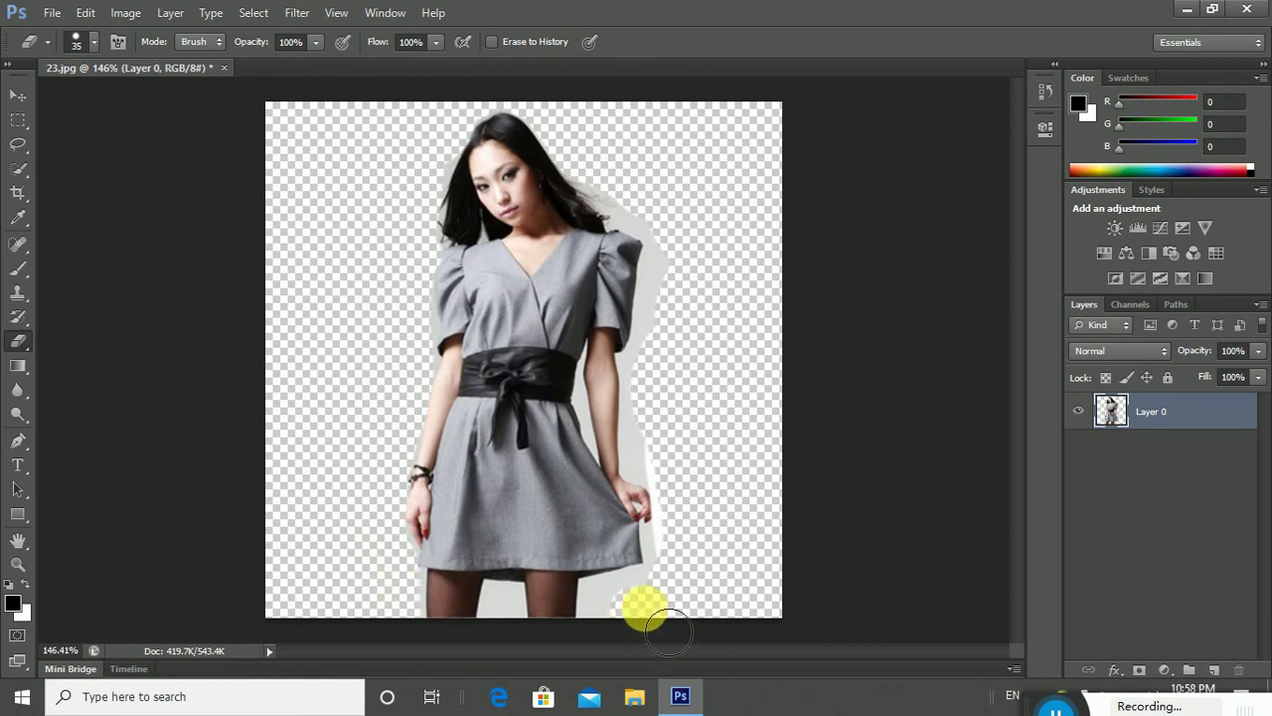
scroll(411, 588, up, 2)
scroll(426, 577, up, 2)
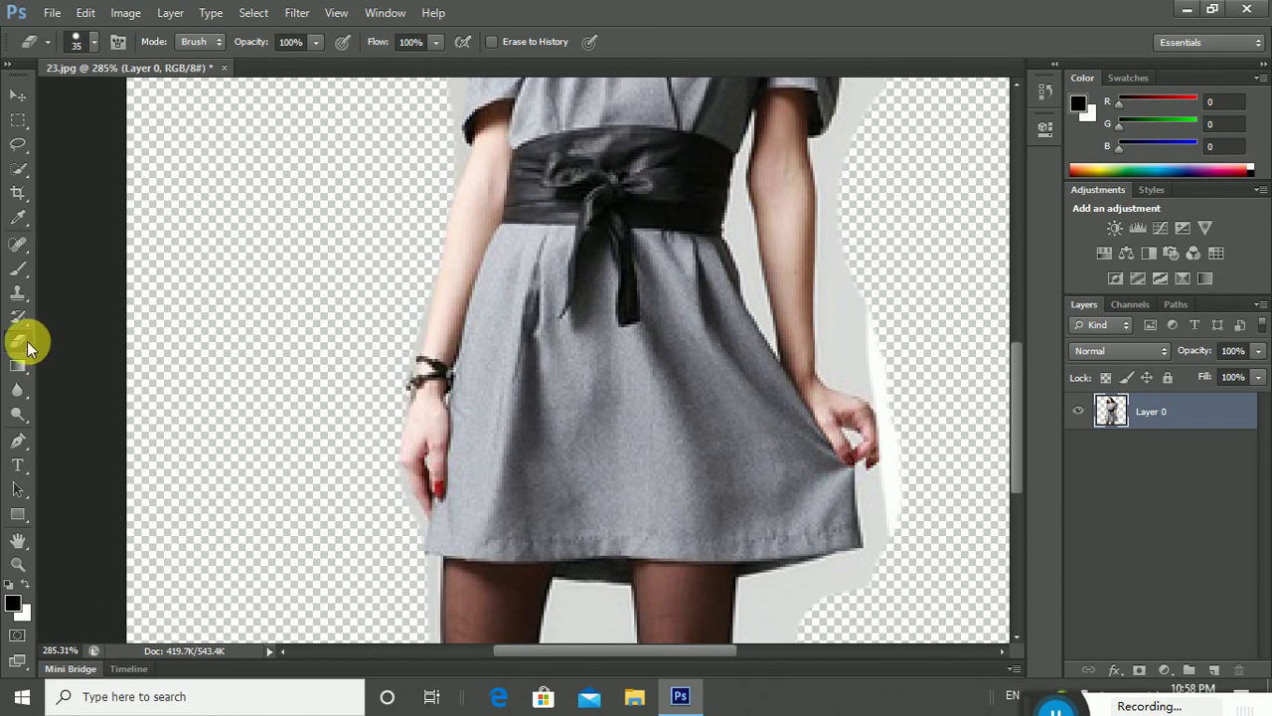
Select the Magic Eraser Tool with Tolerance 50
click(17, 341)
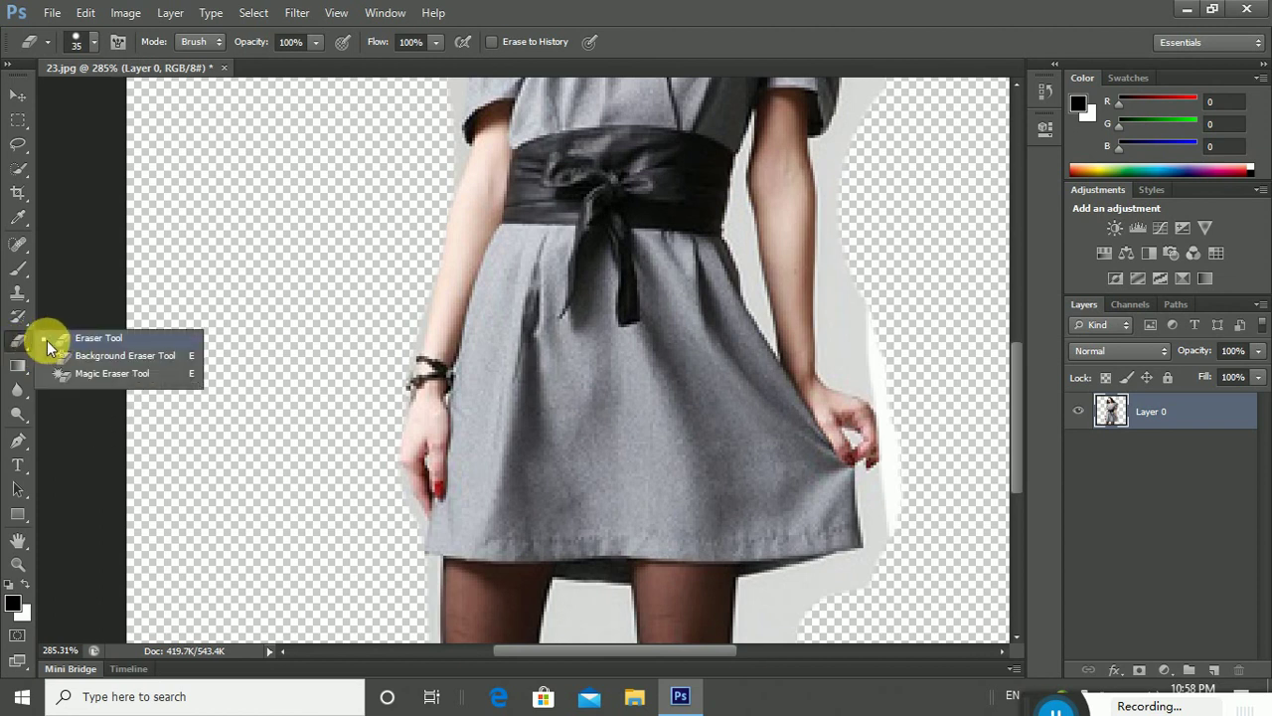
click(112, 377)
scroll(622, 617, down, 2)
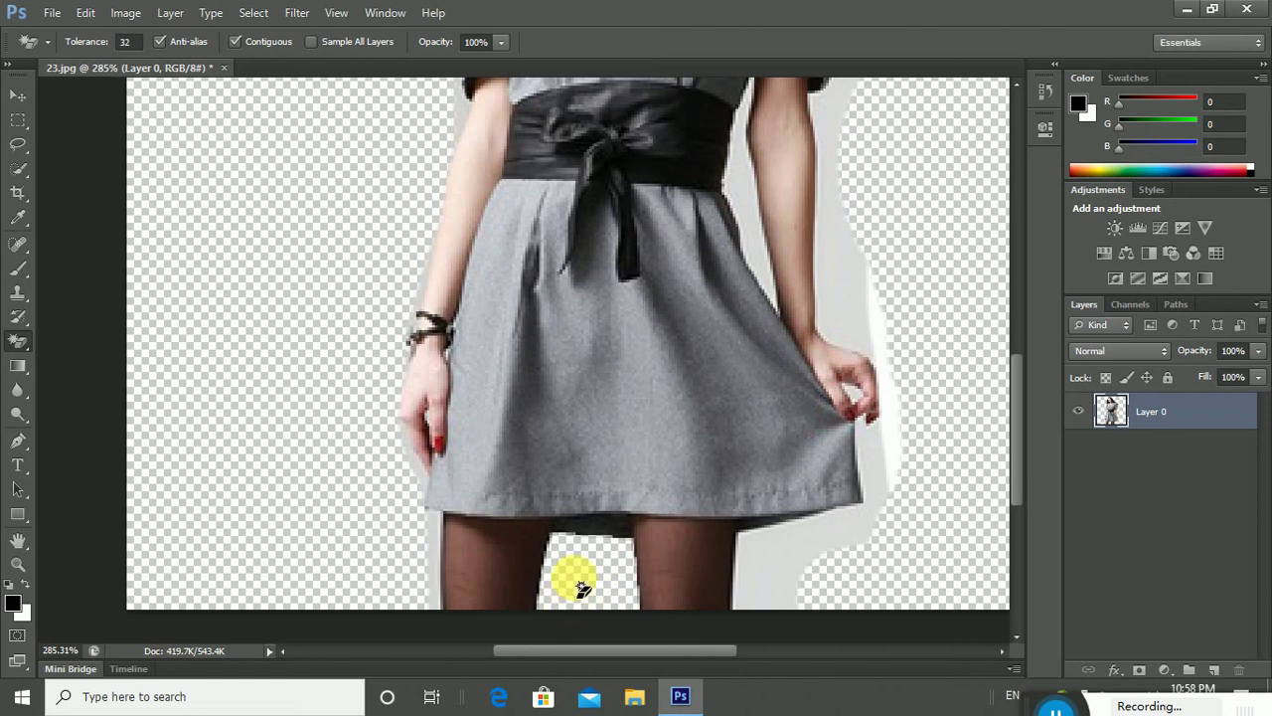
double_click(127, 41)
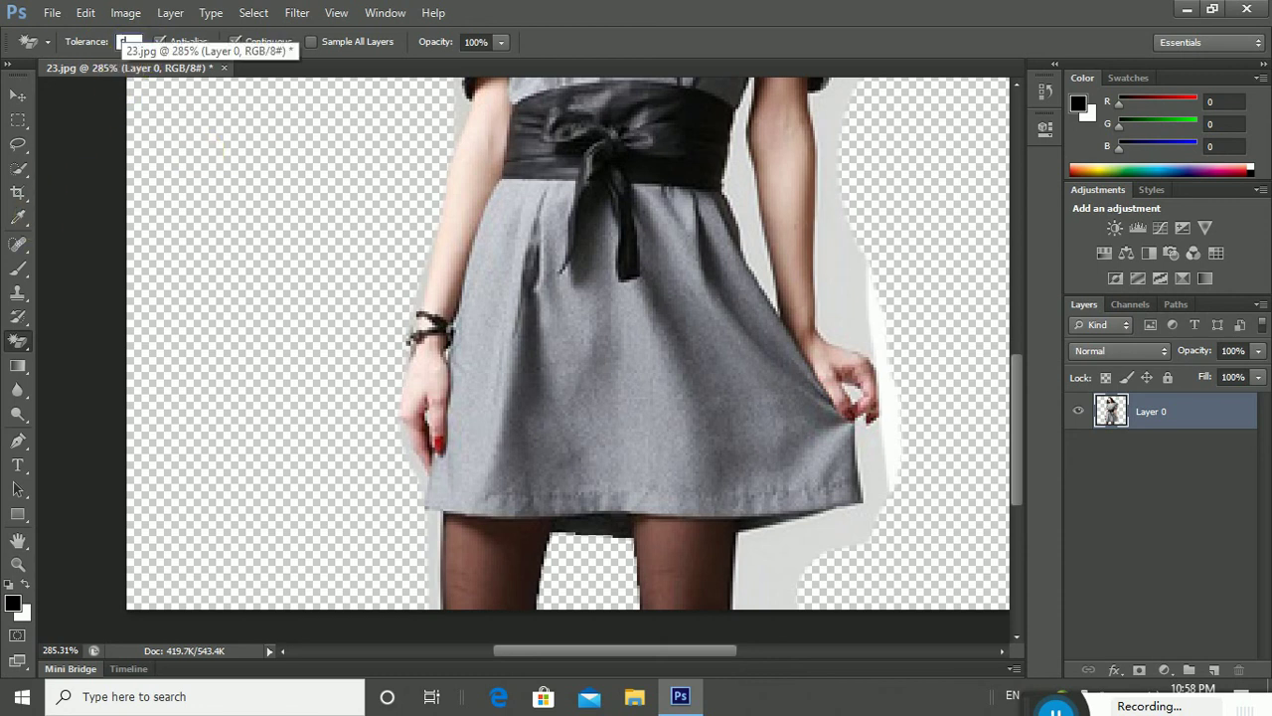
text(50)
key(Return)
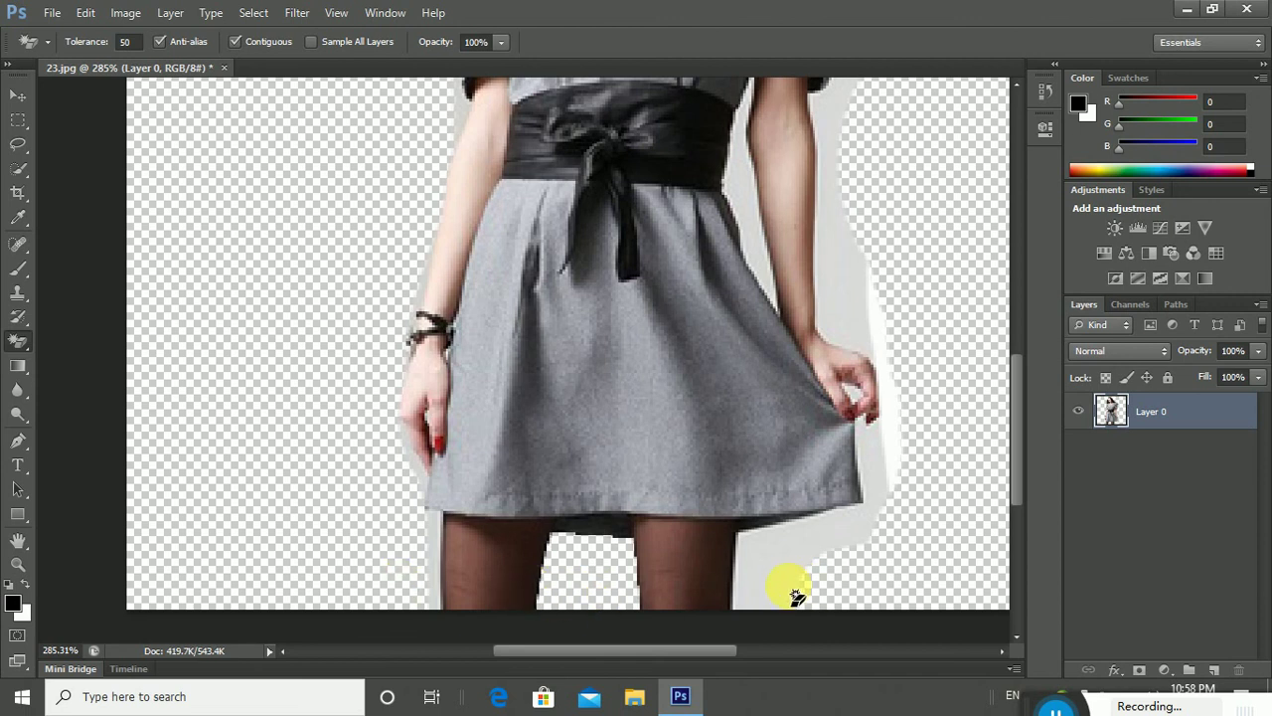
Undo the magic eraser's trial erase of the strip beside the dress
scroll(795, 596, up, 2)
scroll(795, 596, up, 4)
scroll(795, 596, up, 4)
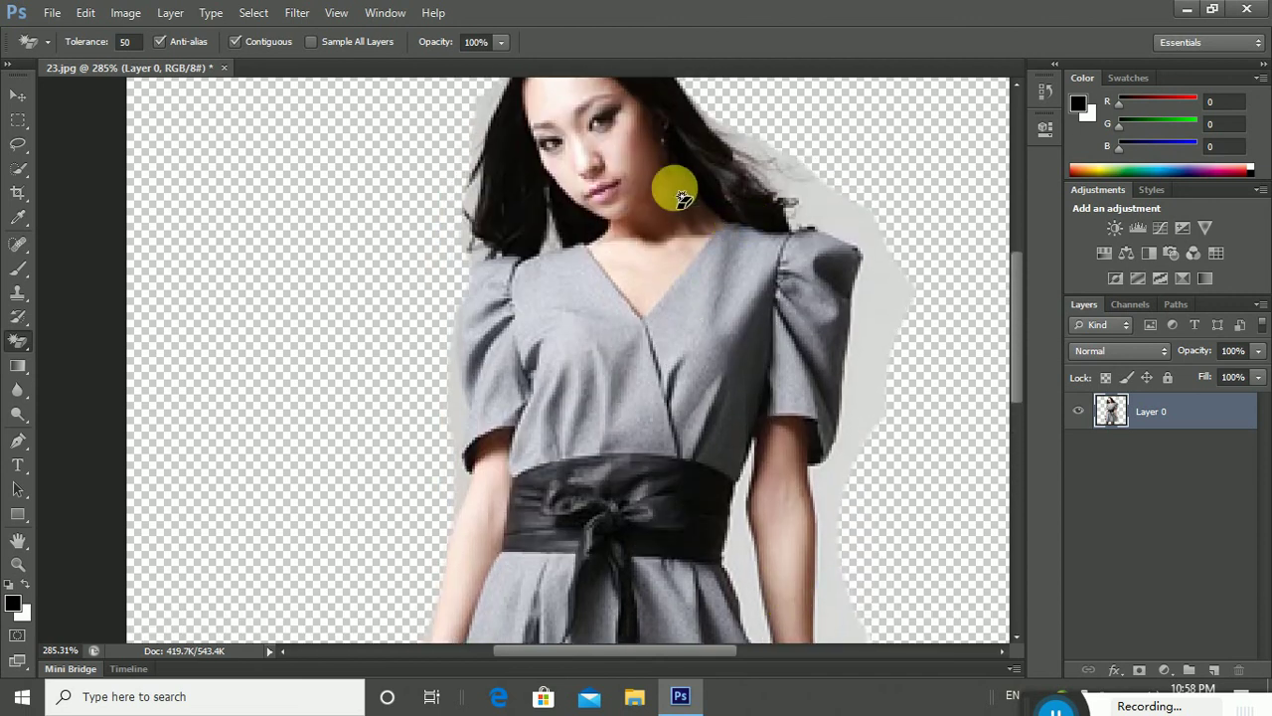
scroll(851, 299, down, 2)
scroll(844, 321, down, 2)
scroll(844, 331, down, 3)
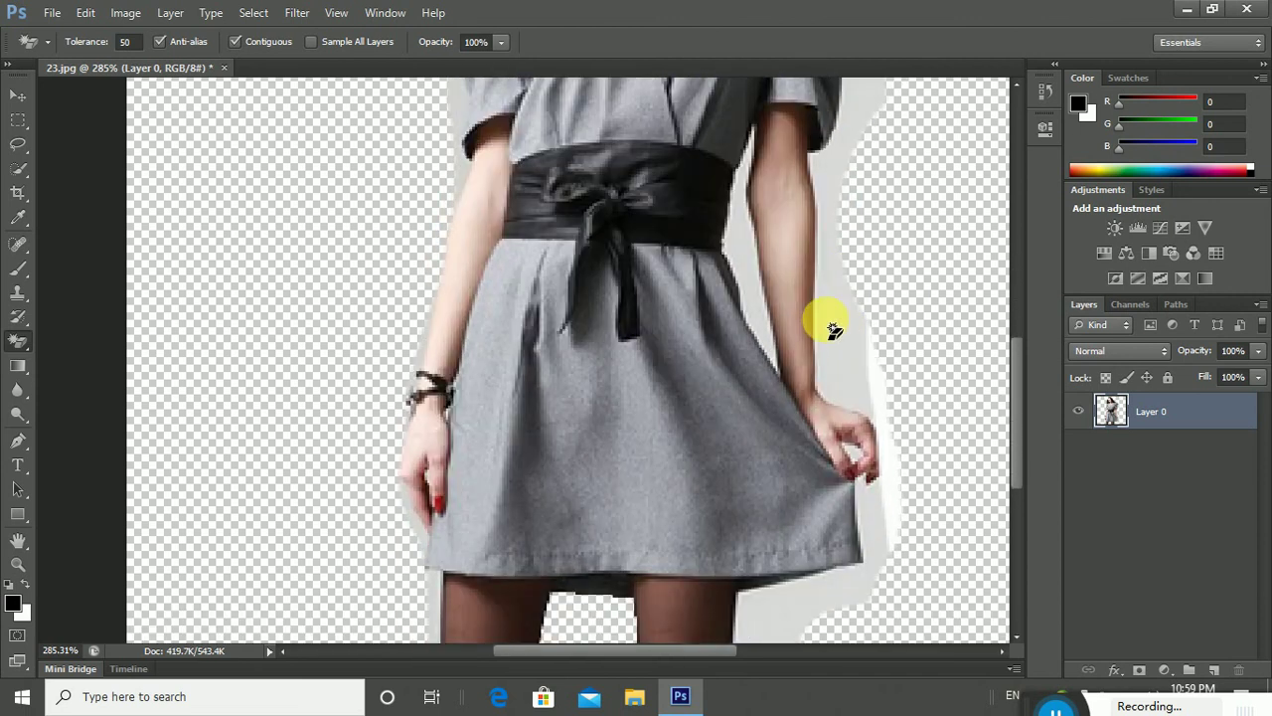
scroll(844, 384, down, 2)
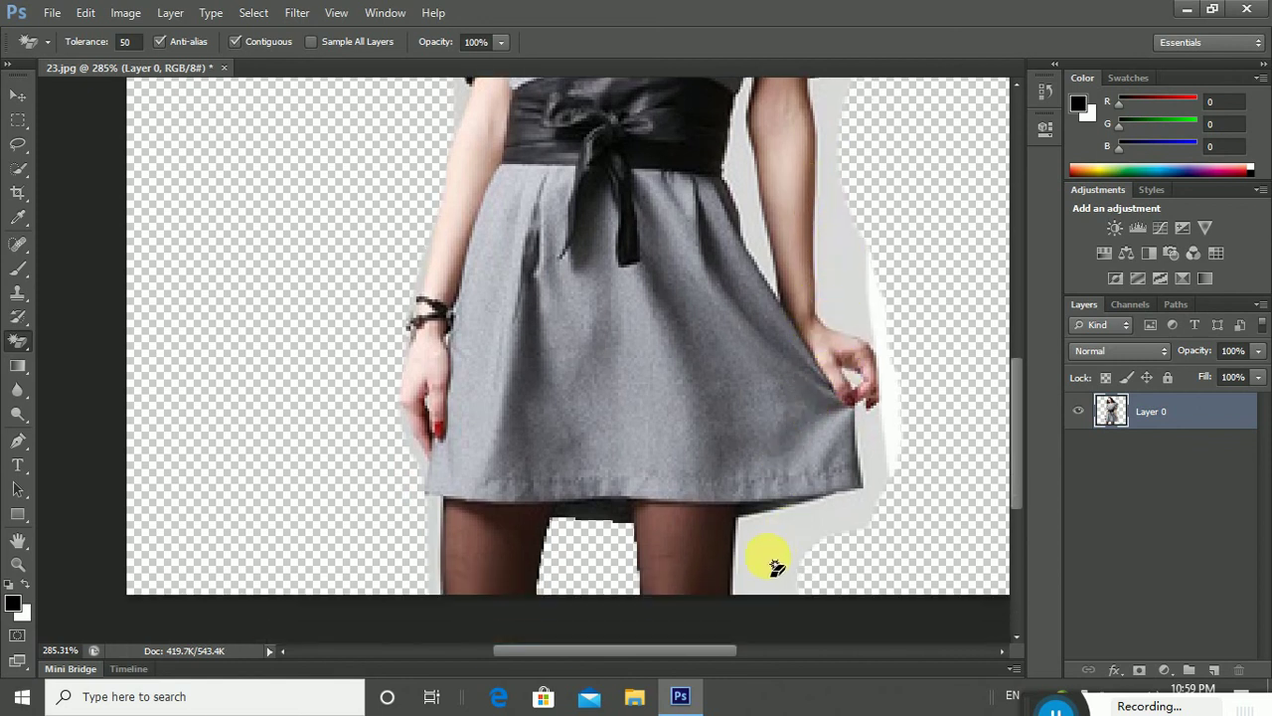
scroll(890, 547, up, 2)
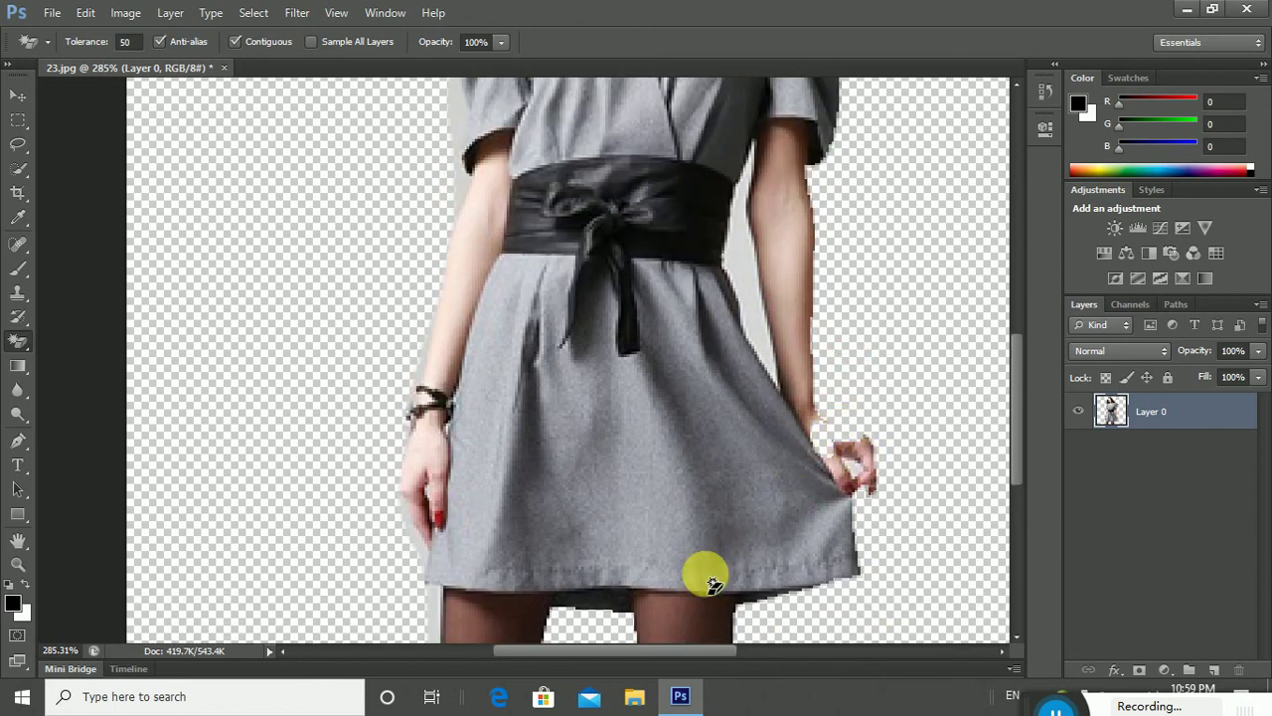
key(ctrl+z)
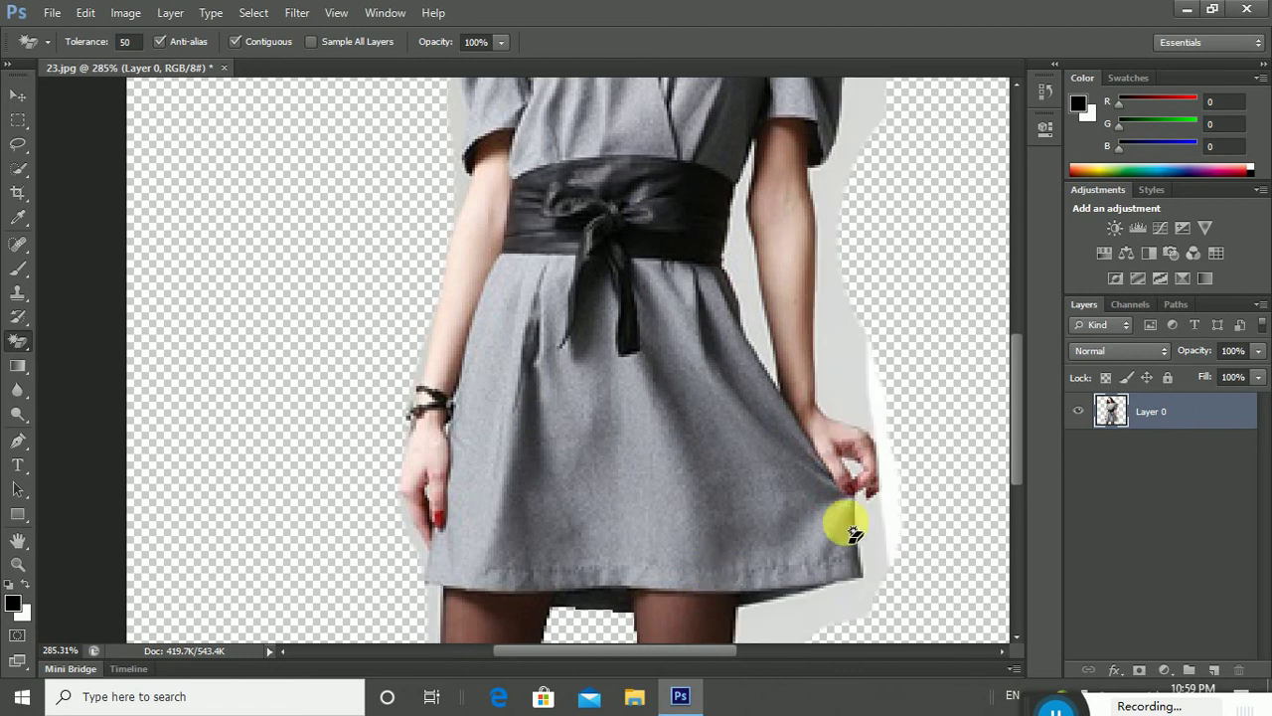
scroll(815, 437, down, 2)
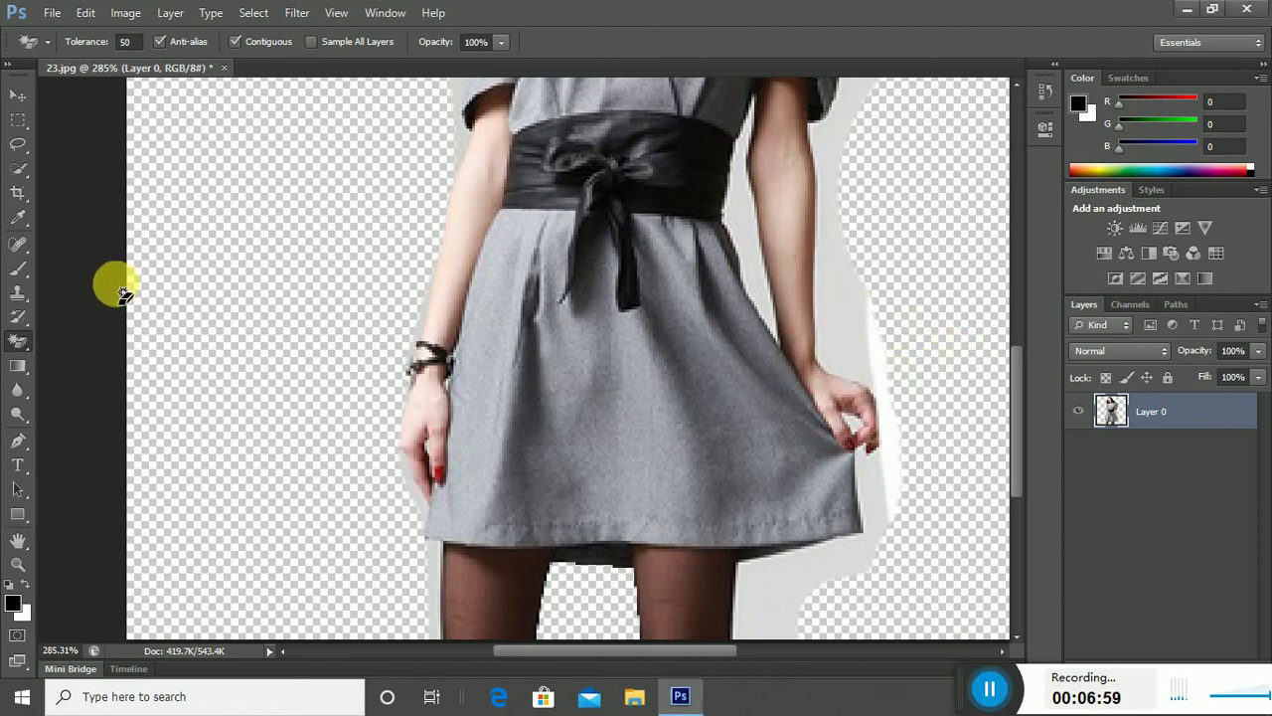
Switch back to the plain Eraser and erase the light-grey remnant right of the legs
right_click(29, 343)
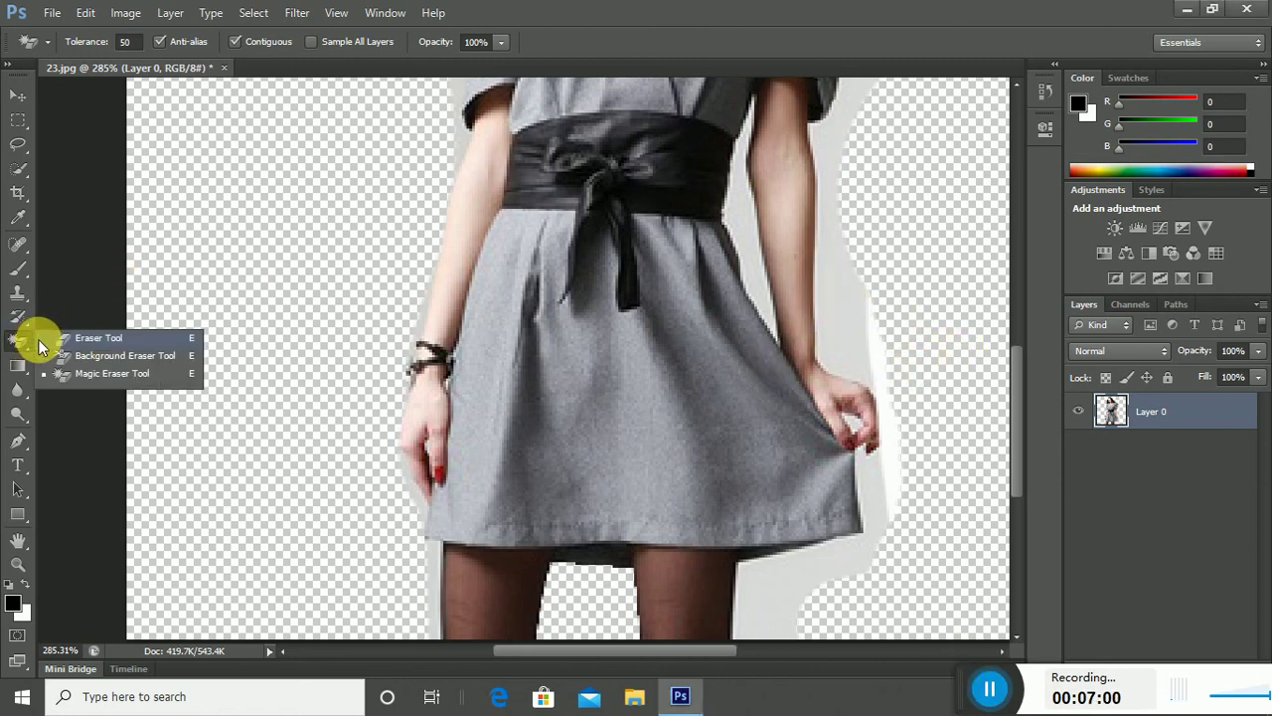
click(88, 335)
scroll(855, 590, down, 2)
drag(892, 590, 844, 617)
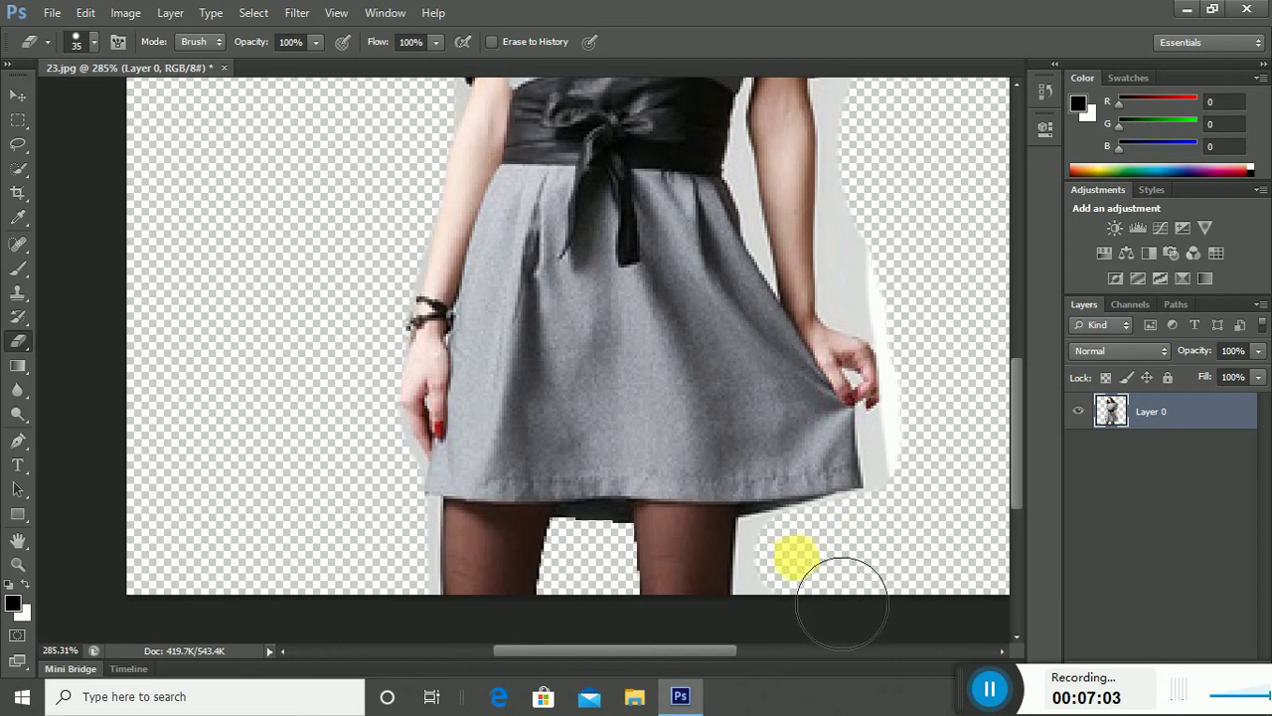
scroll(800, 569, up, 3)
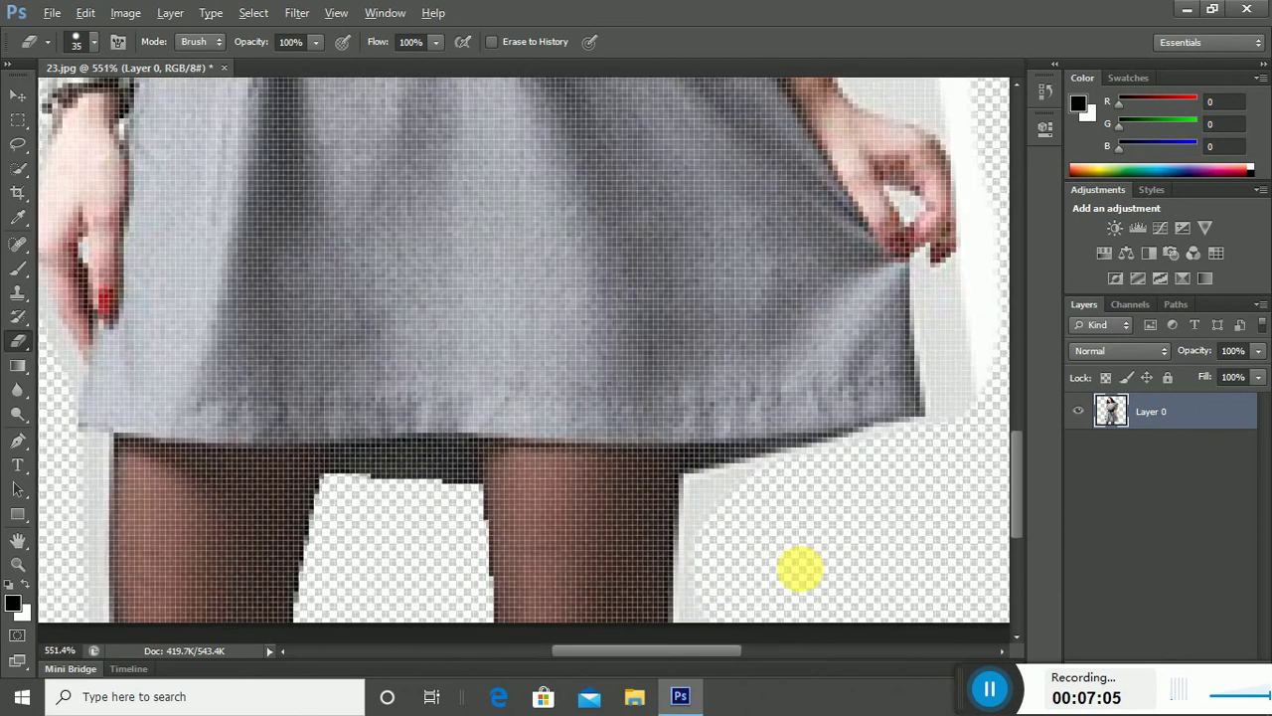
scroll(800, 569, up, 3)
scroll(586, 465, up, 1)
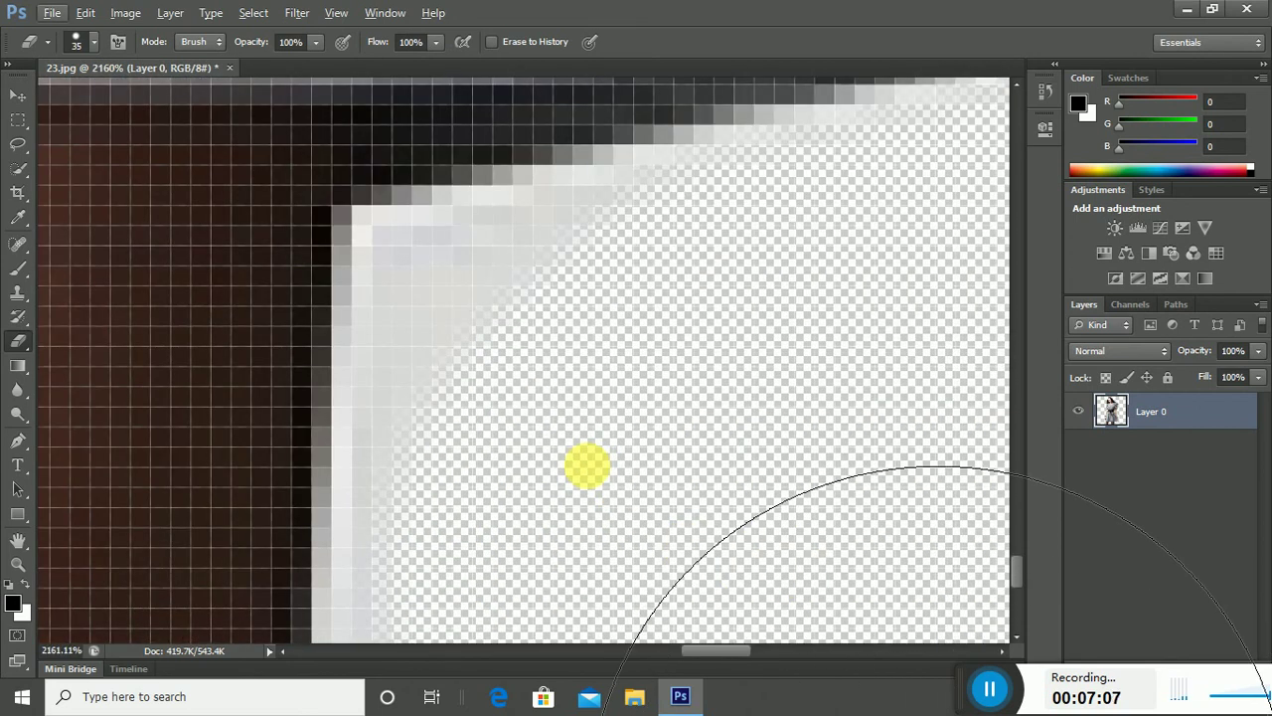
Shrink the eraser to 10 px and trim light-grey edges along legs, skirt and forearm
key(bracketleft)
key(bracketleft)
key(bracketleft)
mouse_move(590, 284)
mouse_down()
mouse_move(453, 343)
mouse_move(455, 460)
mouse_up()
scroll(454, 461, down, 3)
drag(447, 275, 429, 568)
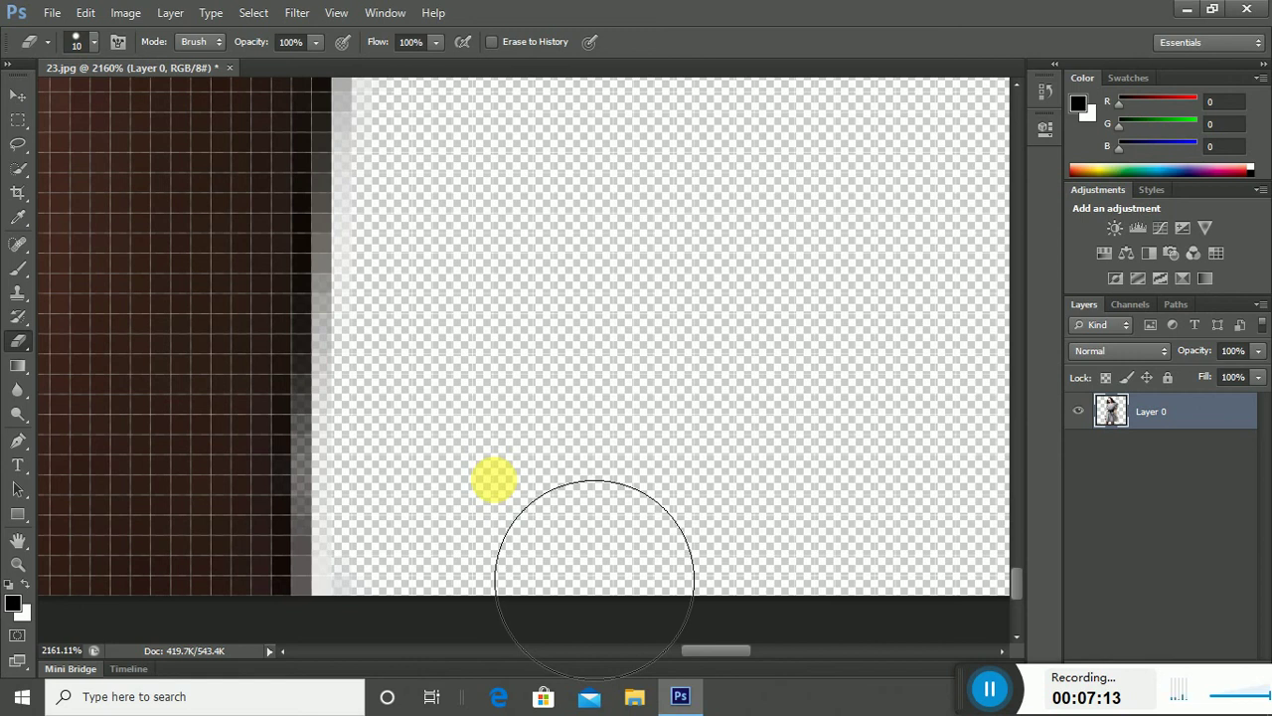
scroll(494, 480, down, 3)
scroll(494, 480, up, 2)
scroll(494, 480, down, 3)
scroll(494, 480, down, 2)
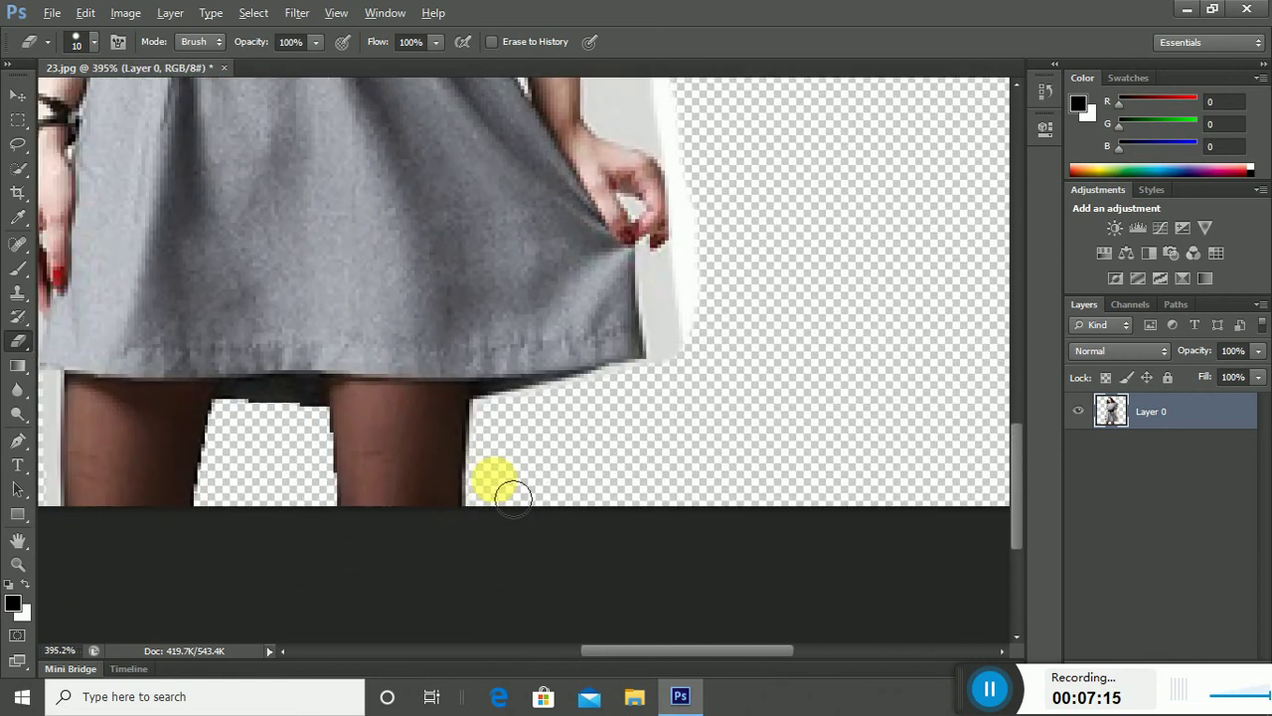
mouse_move(711, 373)
mouse_down()
mouse_move(710, 204)
mouse_move(687, 283)
mouse_move(685, 382)
mouse_up()
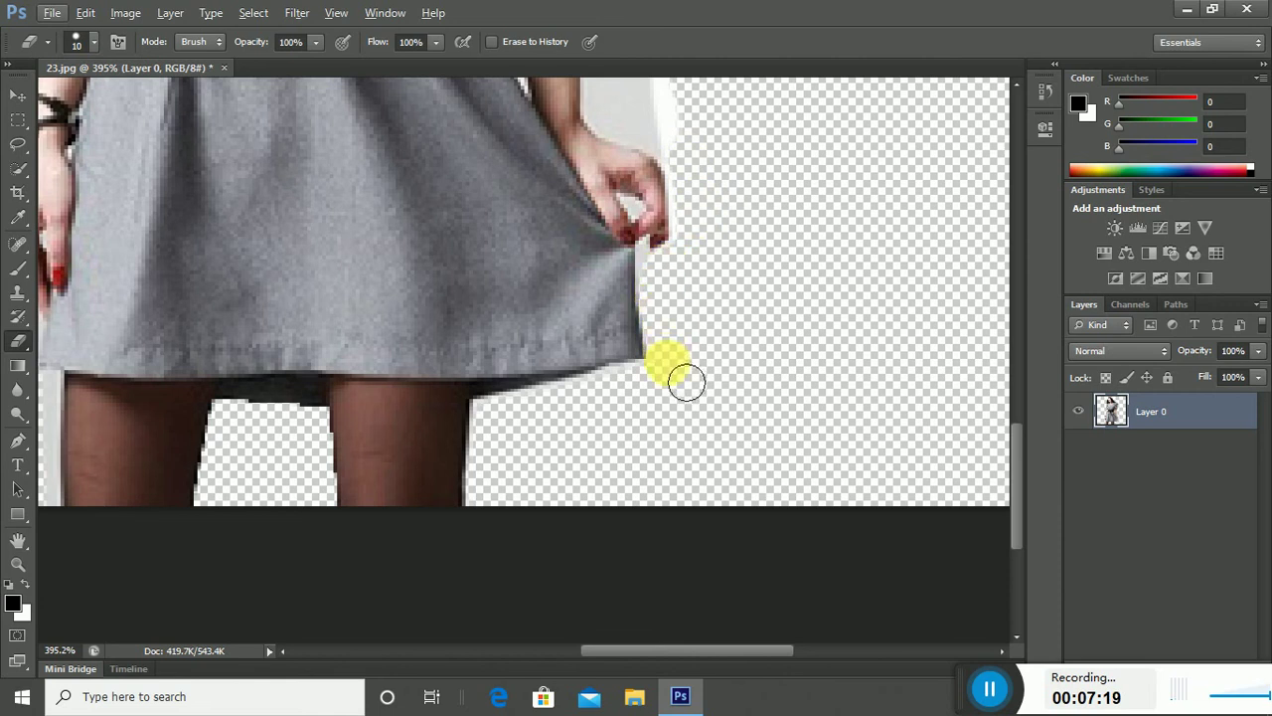
drag(710, 293, 709, 610)
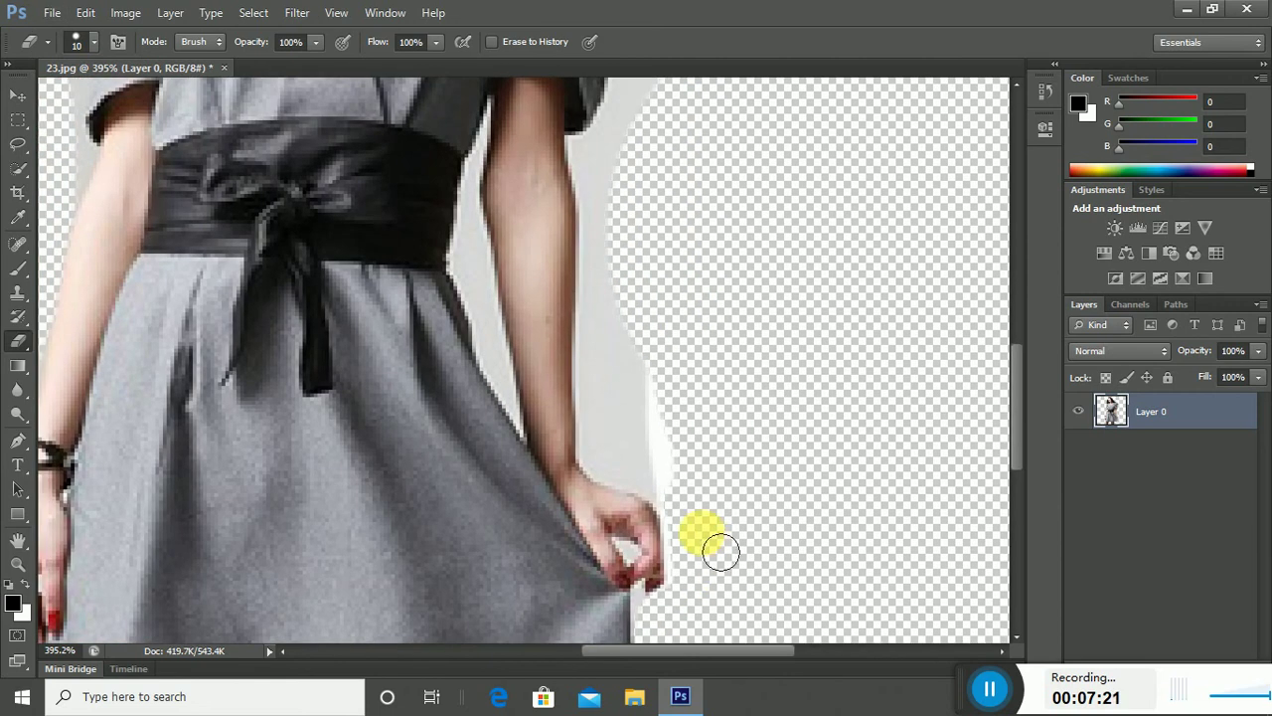
mouse_move(668, 428)
mouse_down()
mouse_move(653, 446)
mouse_move(639, 347)
mouse_up()
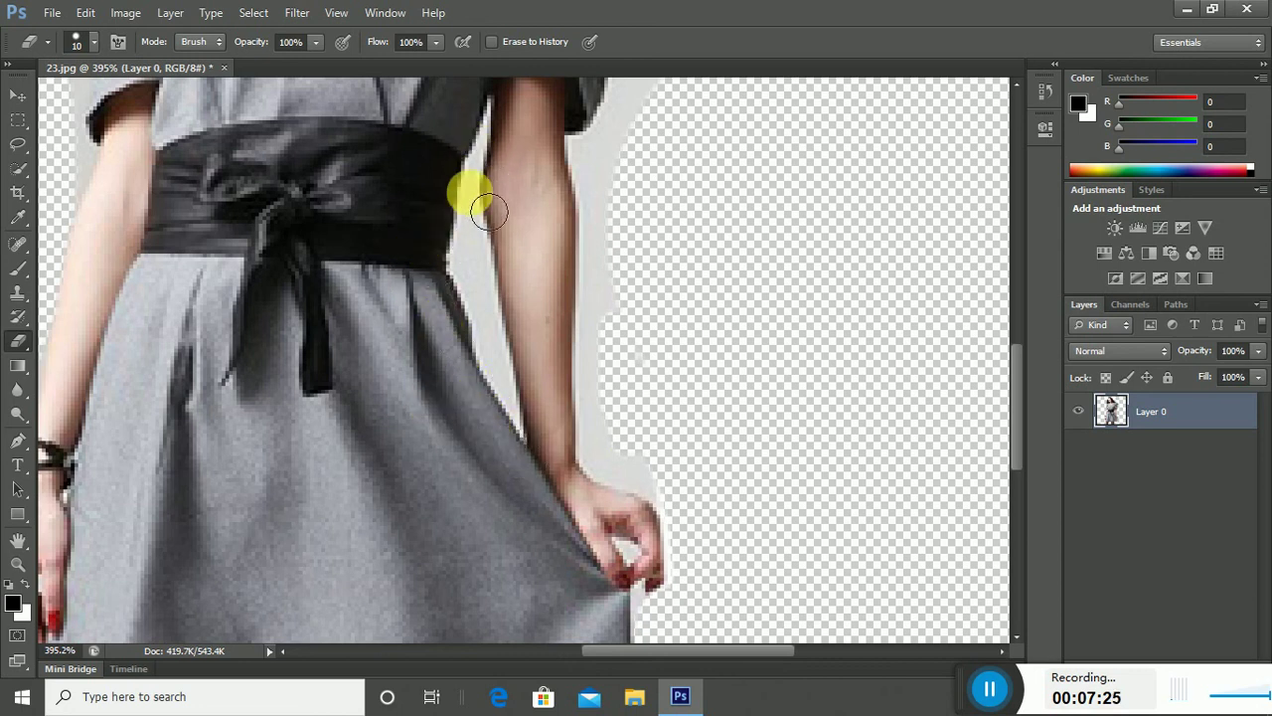
Select the Background Eraser Tool with a 55 px brush
right_click(12, 342)
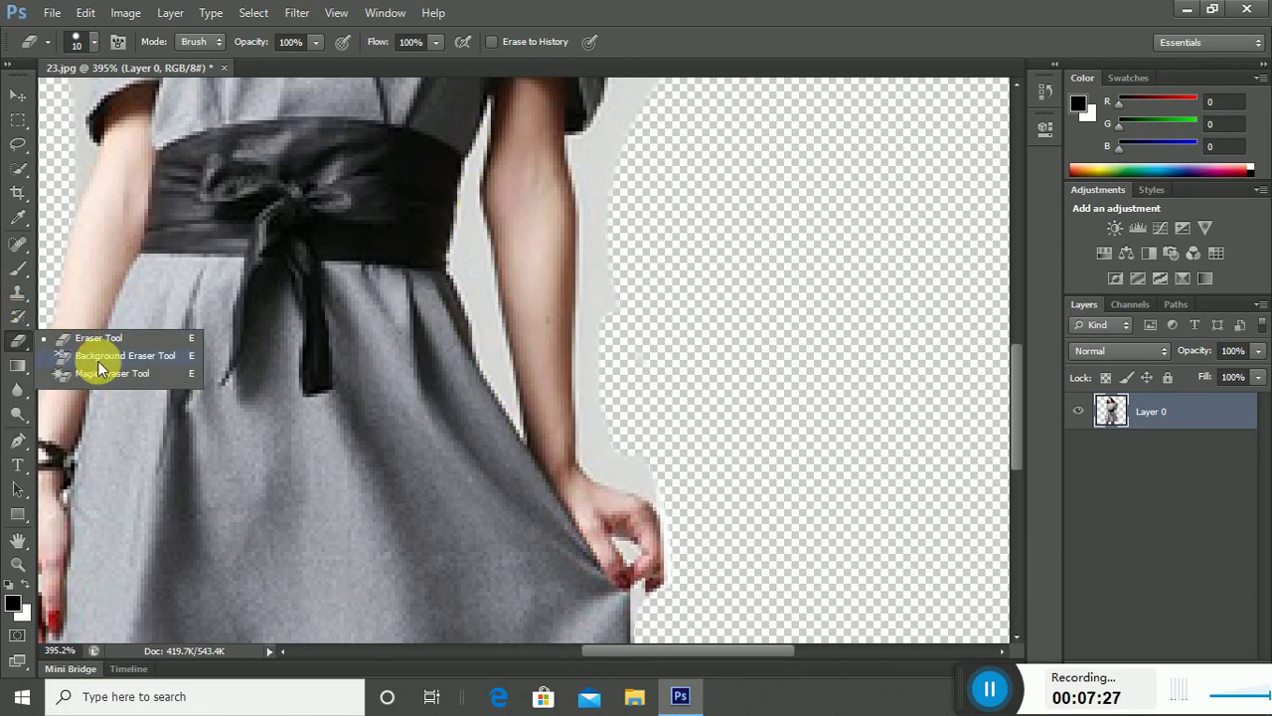
click(107, 356)
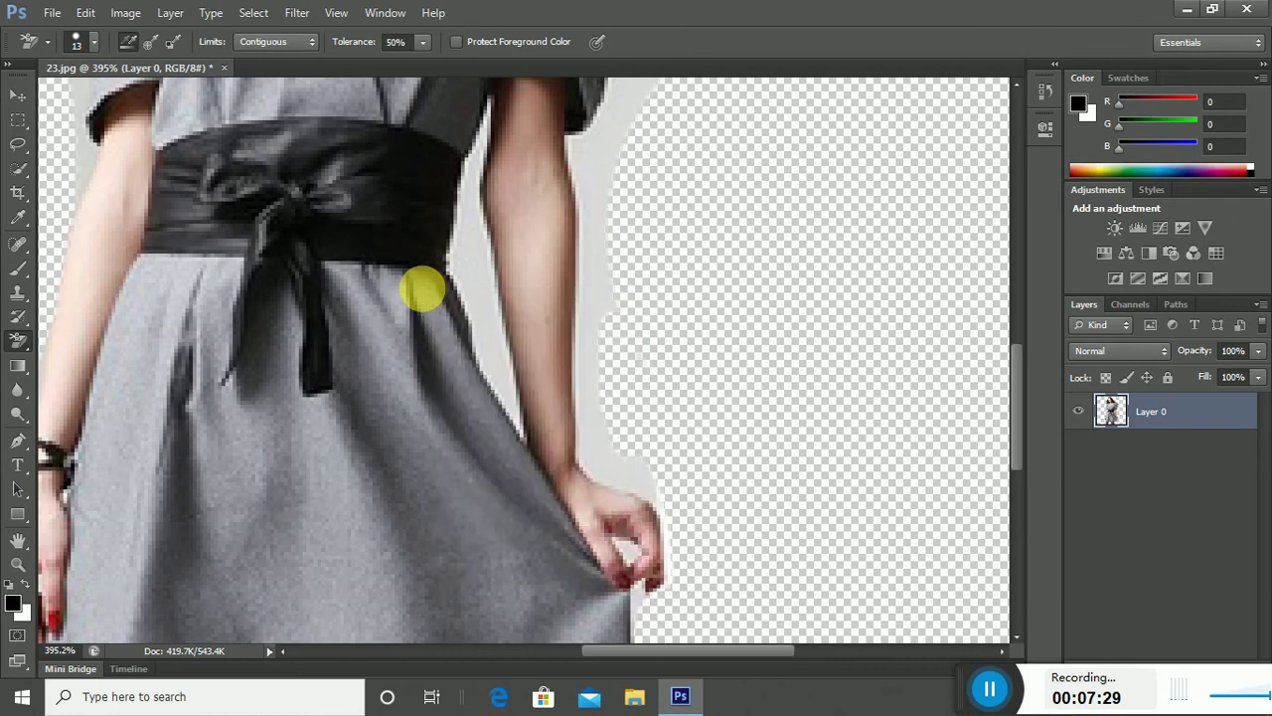
right_click(423, 289)
click(530, 325)
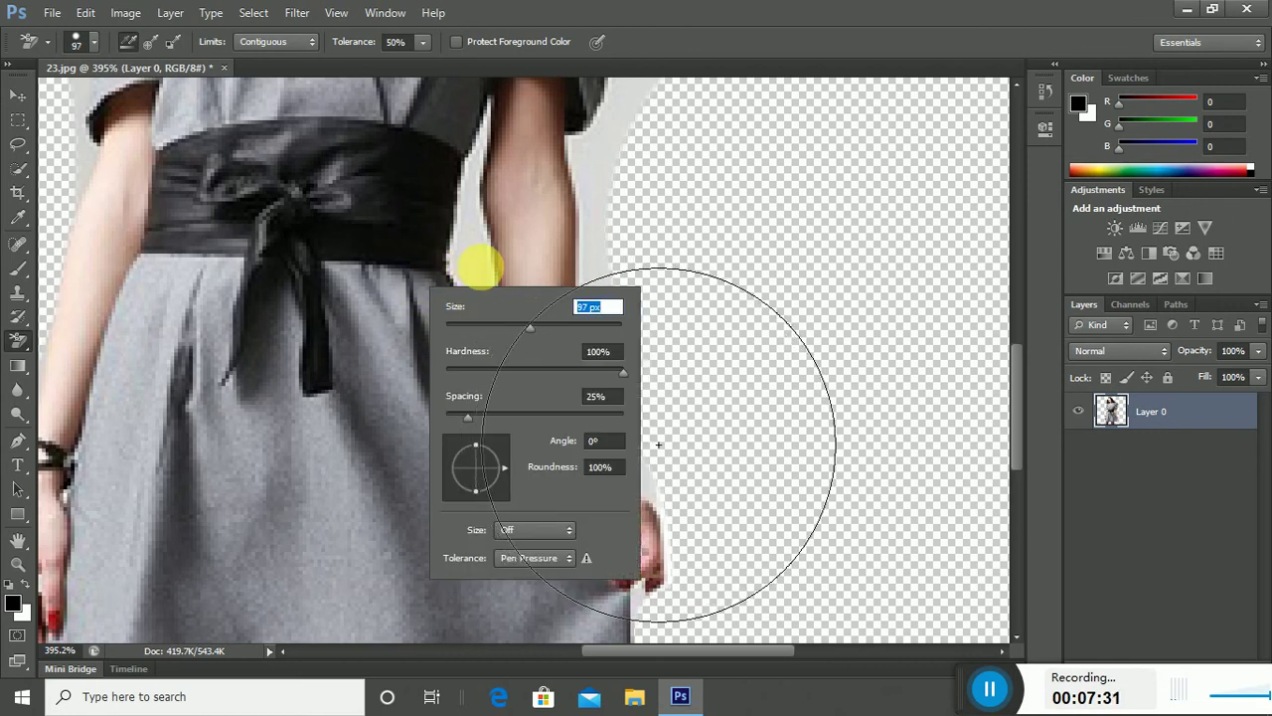
click(606, 352)
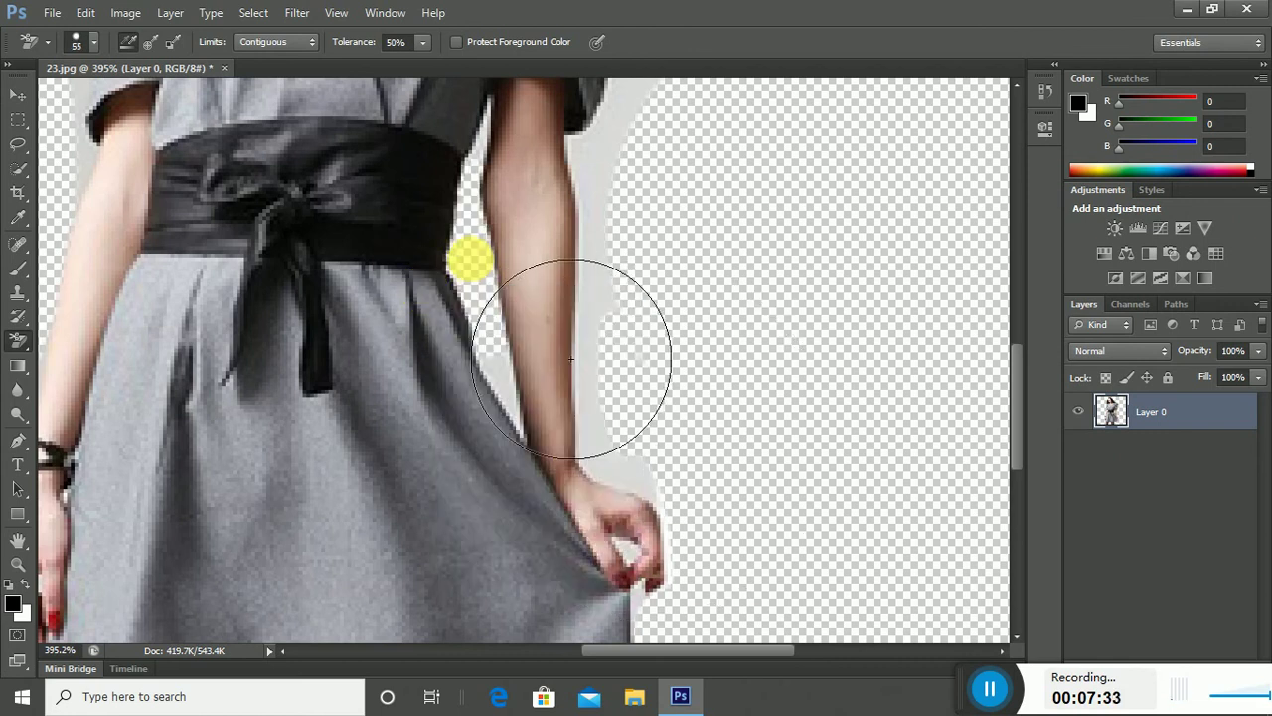
Erase the grey background right of the upper arm and forearm
scroll(596, 418, up, 1)
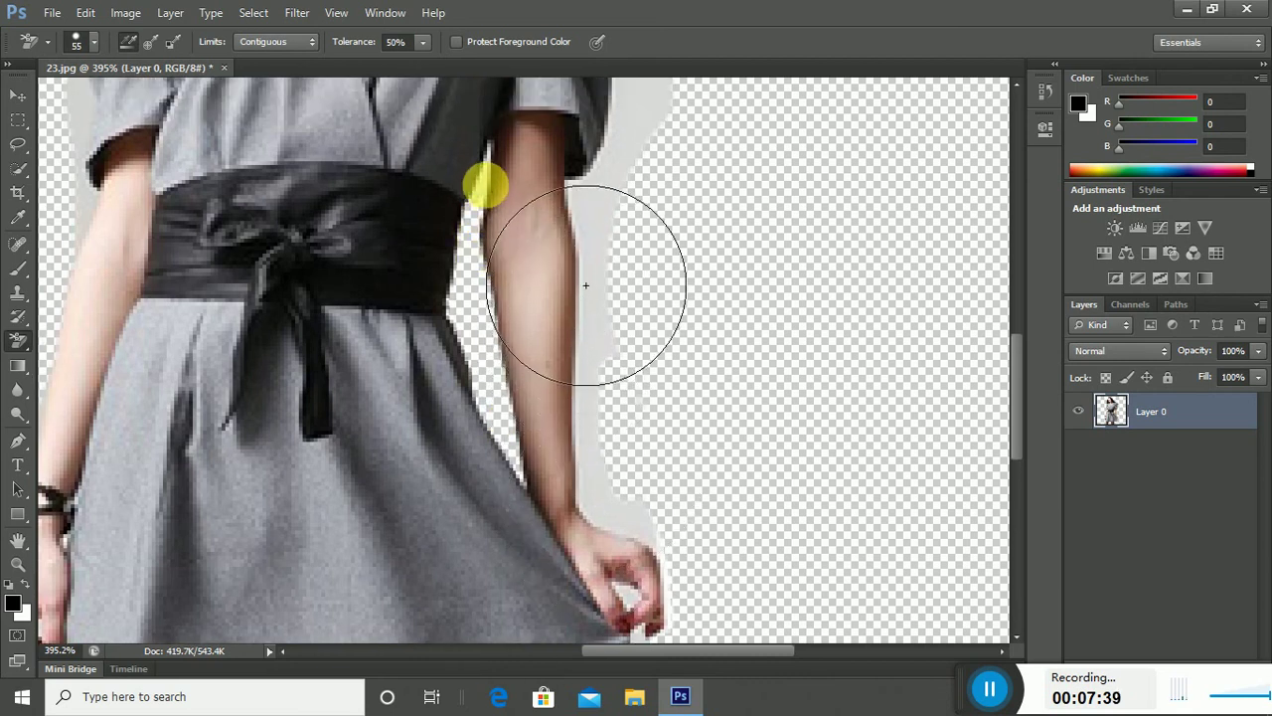
click(593, 338)
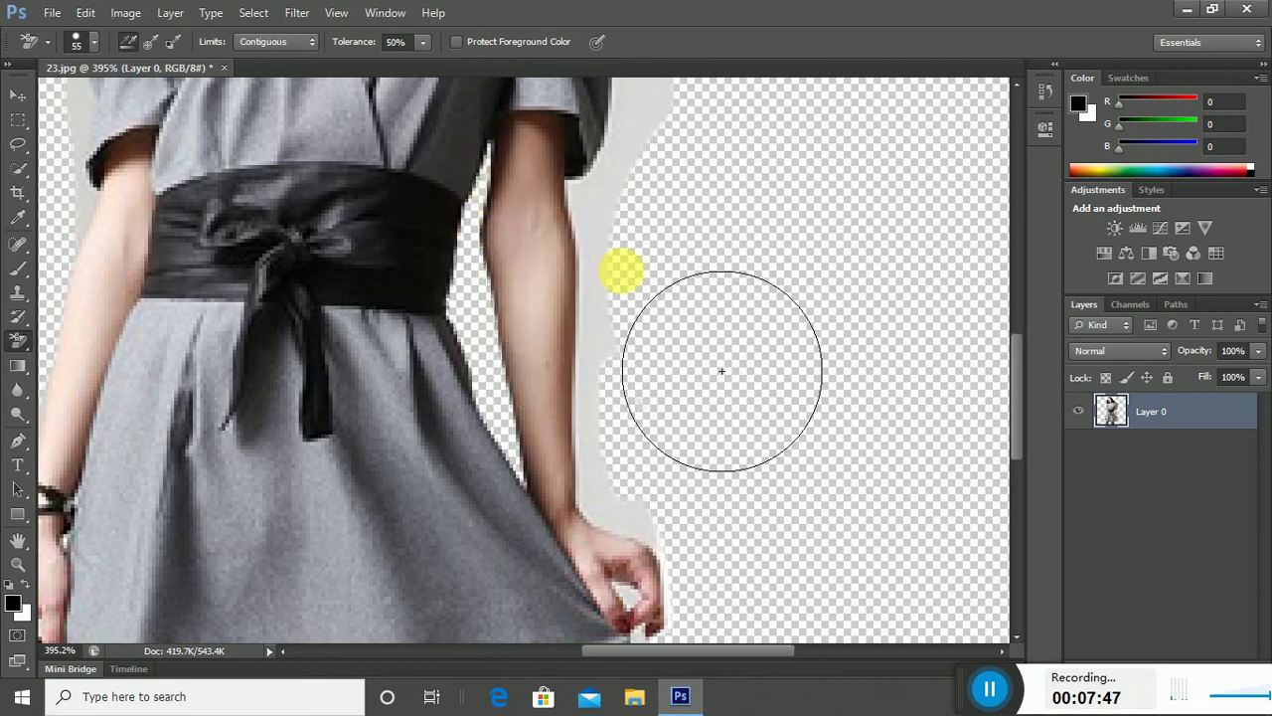
scroll(721, 369, up, 2)
drag(716, 368, 698, 368)
drag(691, 528, 708, 628)
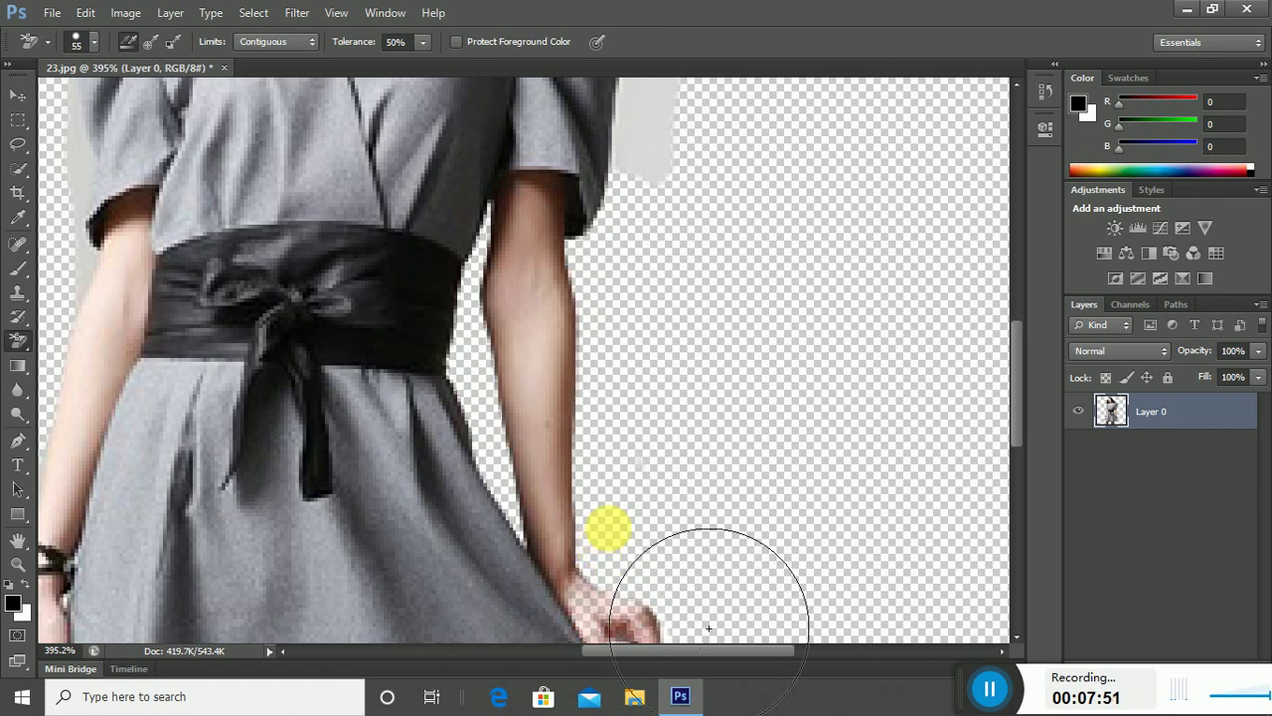
scroll(611, 534, down, 2)
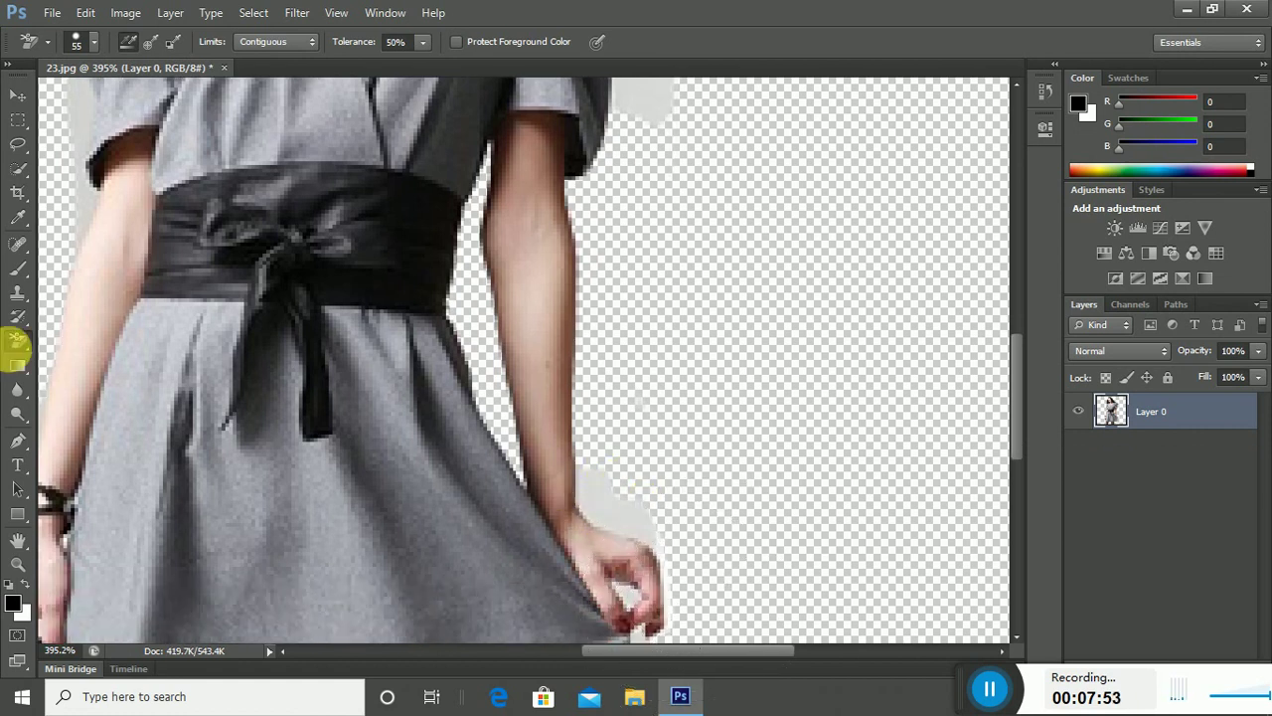
With the plain Eraser, clear the grey fringe beside the forearm, sleeve and hair edge
click(88, 340)
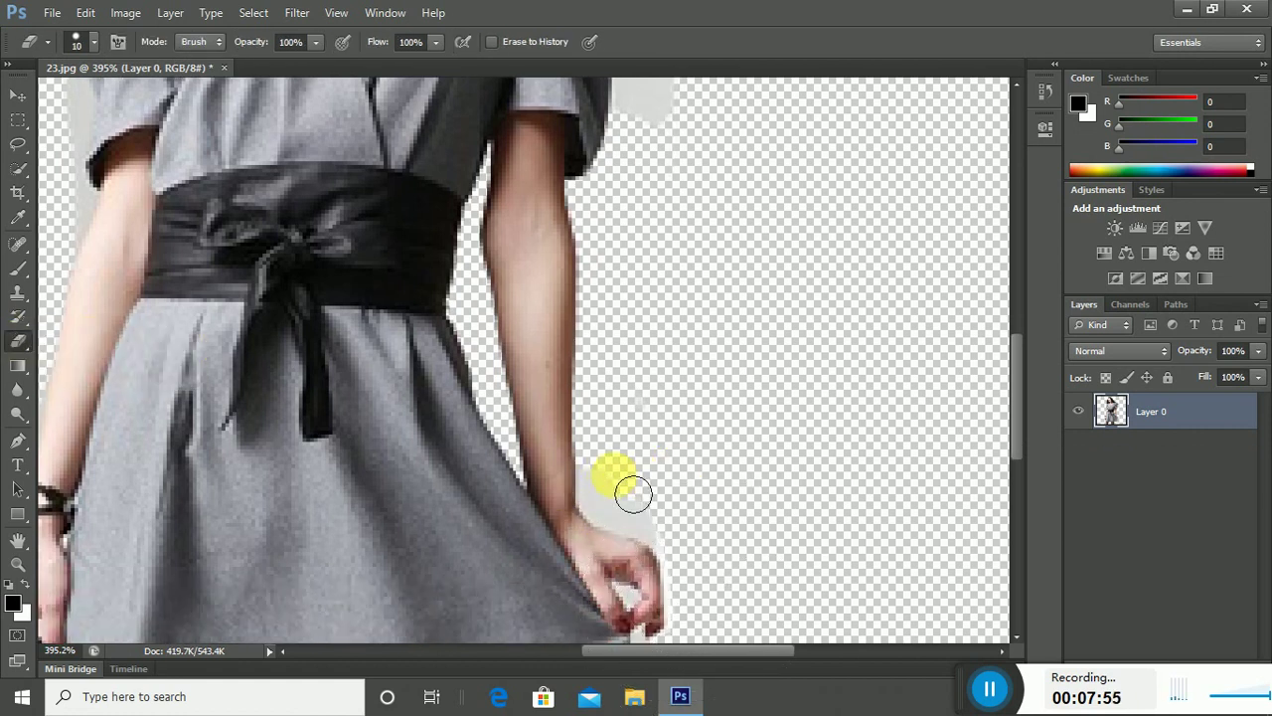
mouse_move(616, 481)
mouse_down()
mouse_move(669, 536)
mouse_move(616, 517)
mouse_move(602, 477)
mouse_move(611, 228)
mouse_move(647, 287)
mouse_move(733, 136)
mouse_up()
scroll(647, 287, up, 3)
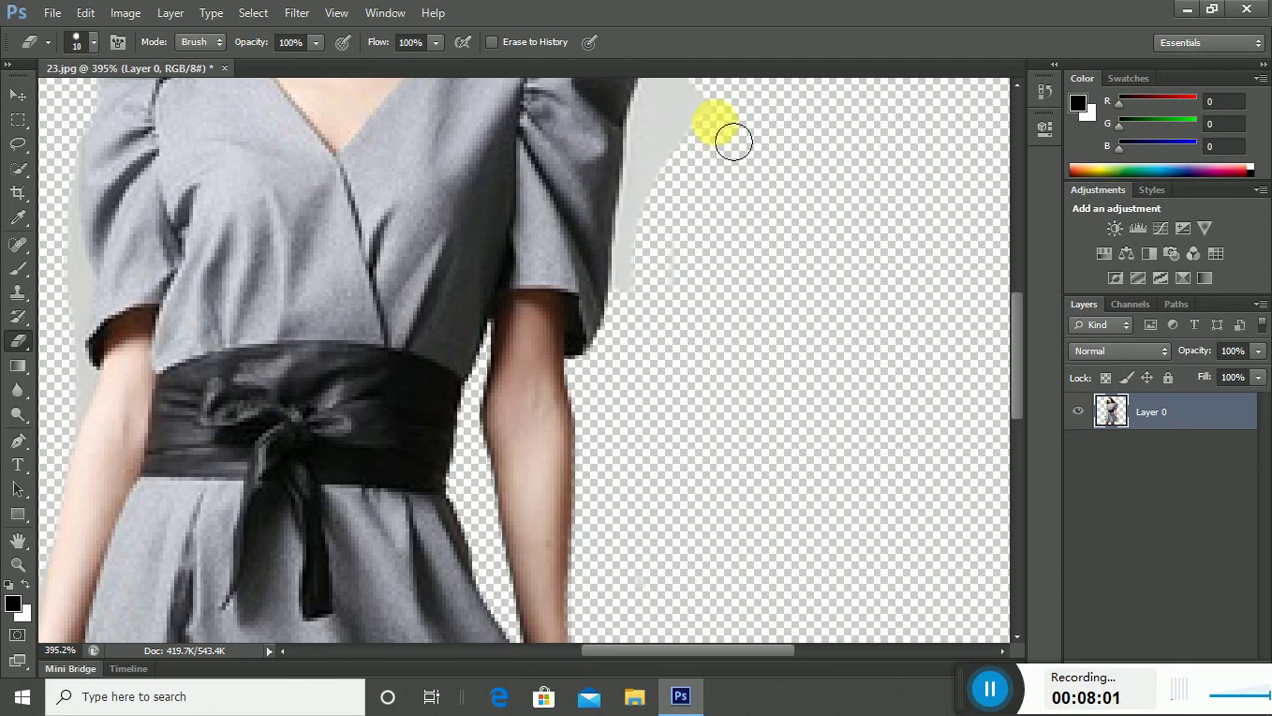
scroll(731, 199, up, 3)
mouse_move(730, 261)
mouse_down()
mouse_move(699, 222)
mouse_move(653, 449)
mouse_move(639, 360)
mouse_move(682, 219)
mouse_move(661, 323)
mouse_move(667, 241)
mouse_move(648, 170)
mouse_move(587, 142)
mouse_move(645, 184)
mouse_up()
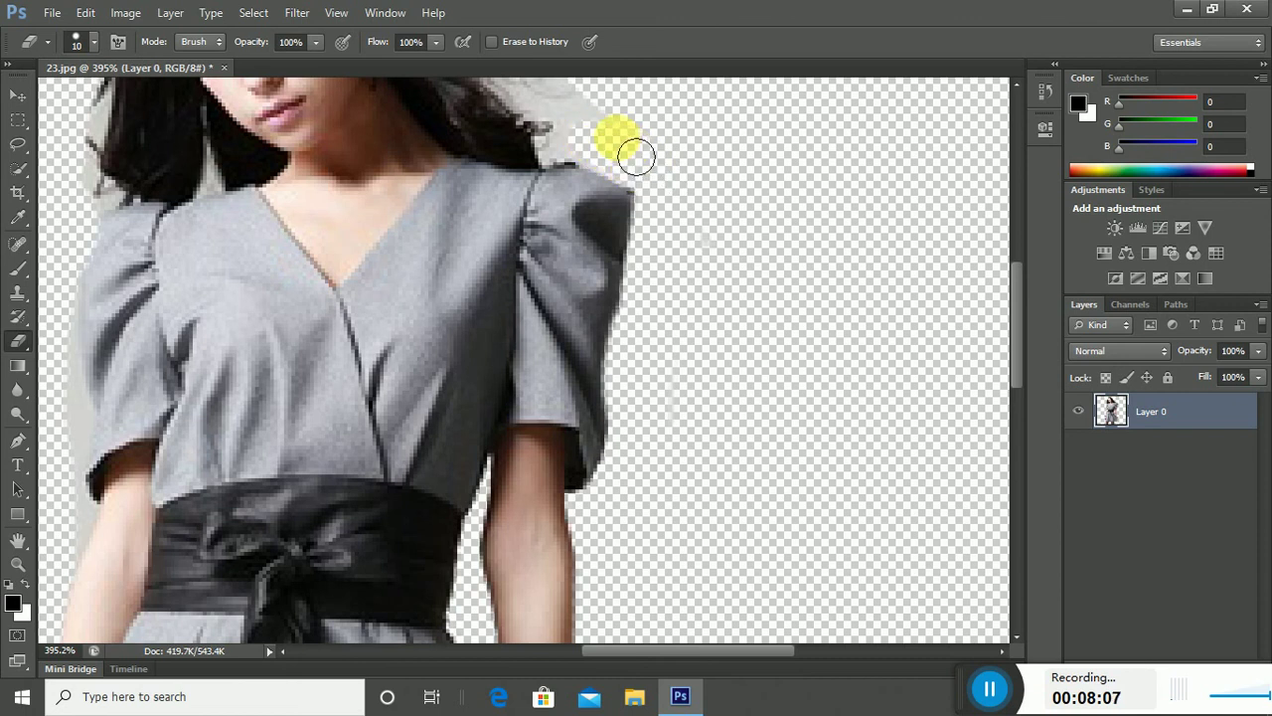
scroll(743, 241, up, 2)
scroll(675, 289, up, 2)
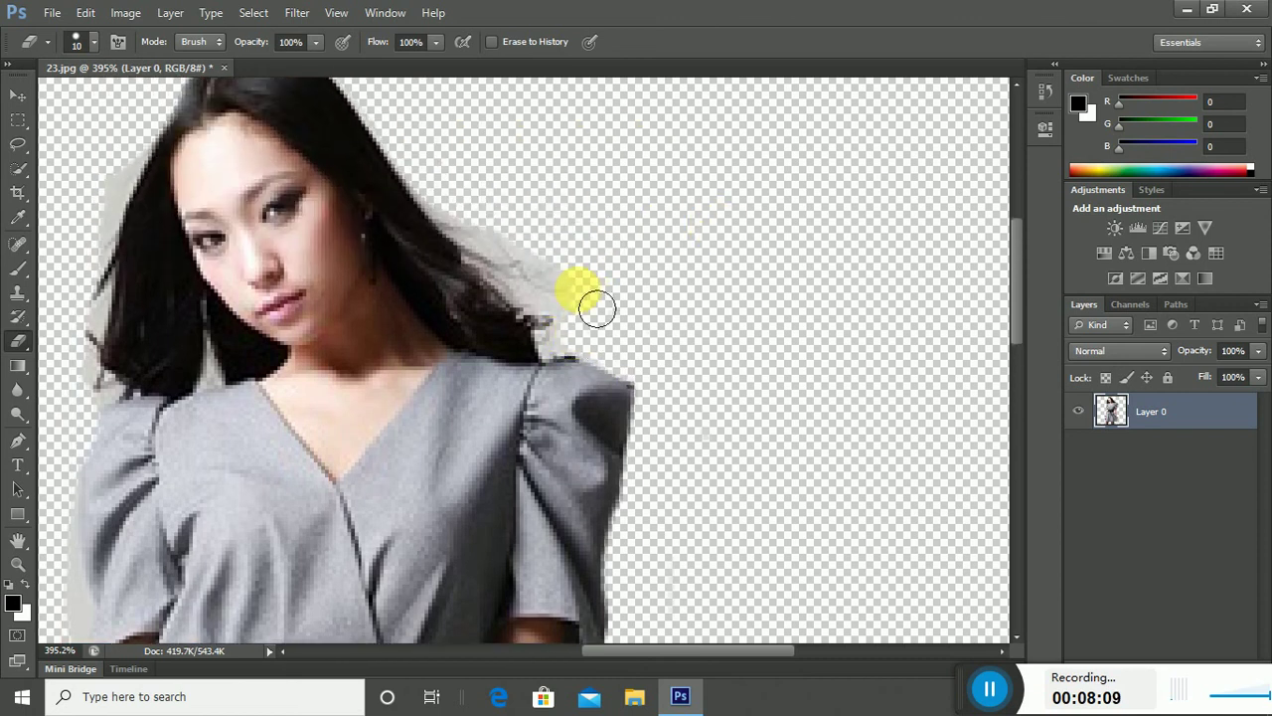
mouse_move(596, 309)
mouse_down()
mouse_move(474, 216)
mouse_move(506, 242)
mouse_move(494, 279)
mouse_move(516, 316)
mouse_up()
Switch to a 25 px Background Eraser and erase the grey fringe where hair meets the right shoulder
right_click(18, 343)
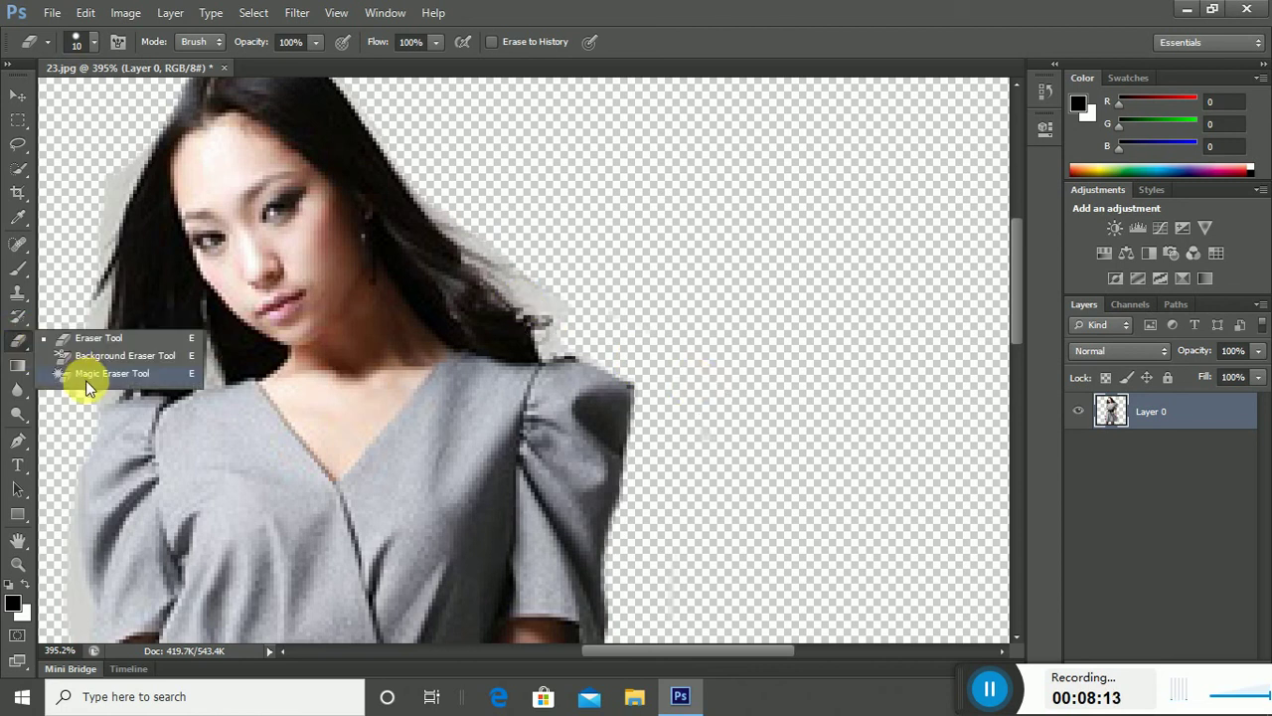
click(119, 355)
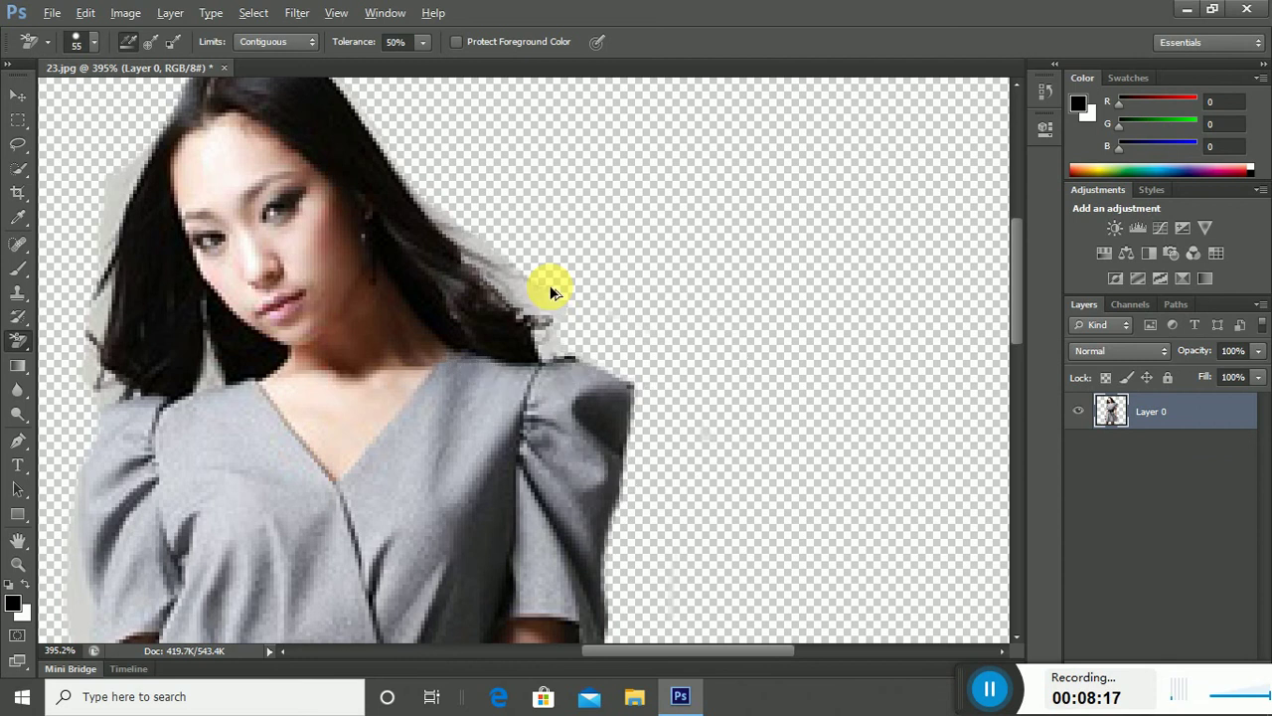
right_click(618, 268)
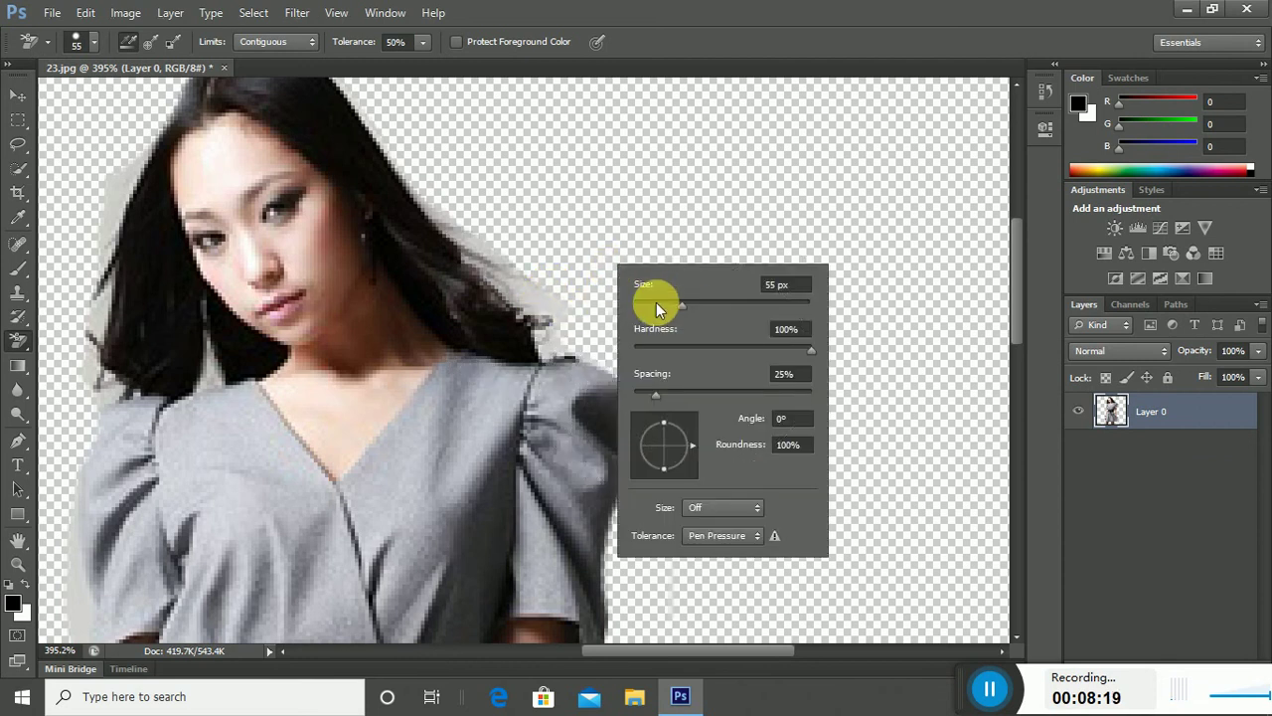
click(656, 302)
key(Return)
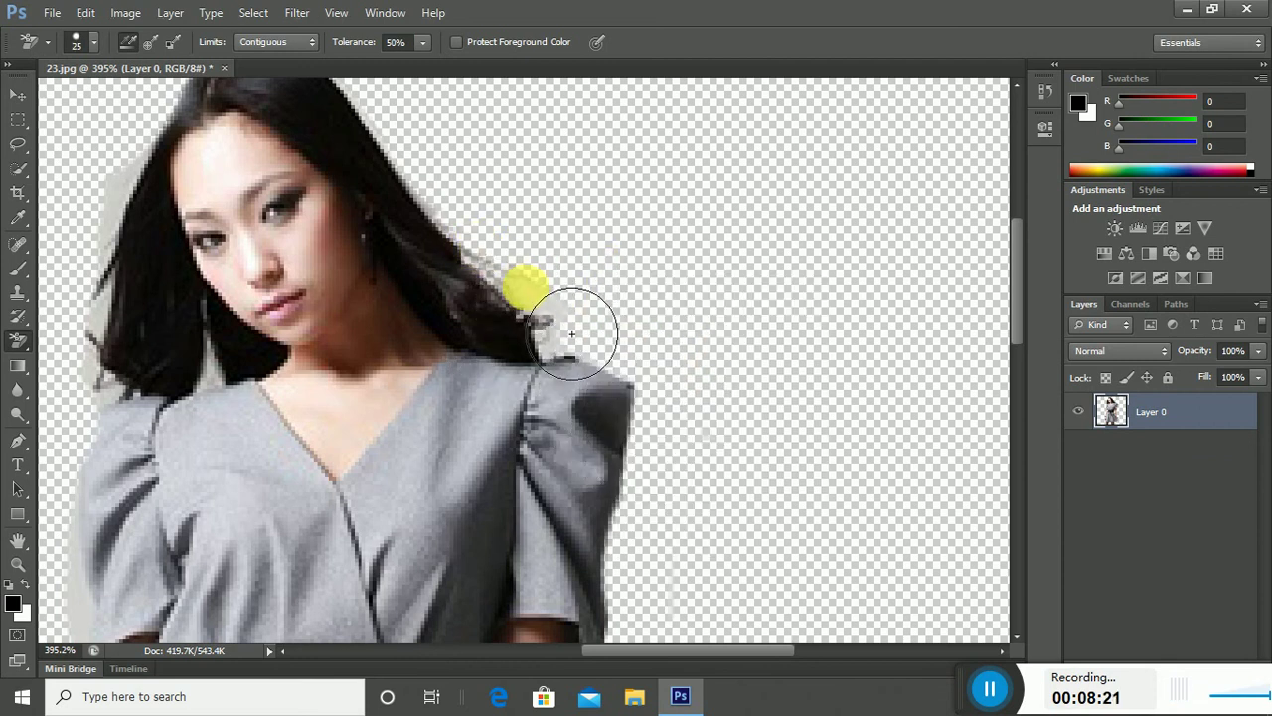
mouse_move(572, 333)
mouse_down()
mouse_move(663, 371)
mouse_move(604, 372)
mouse_up()
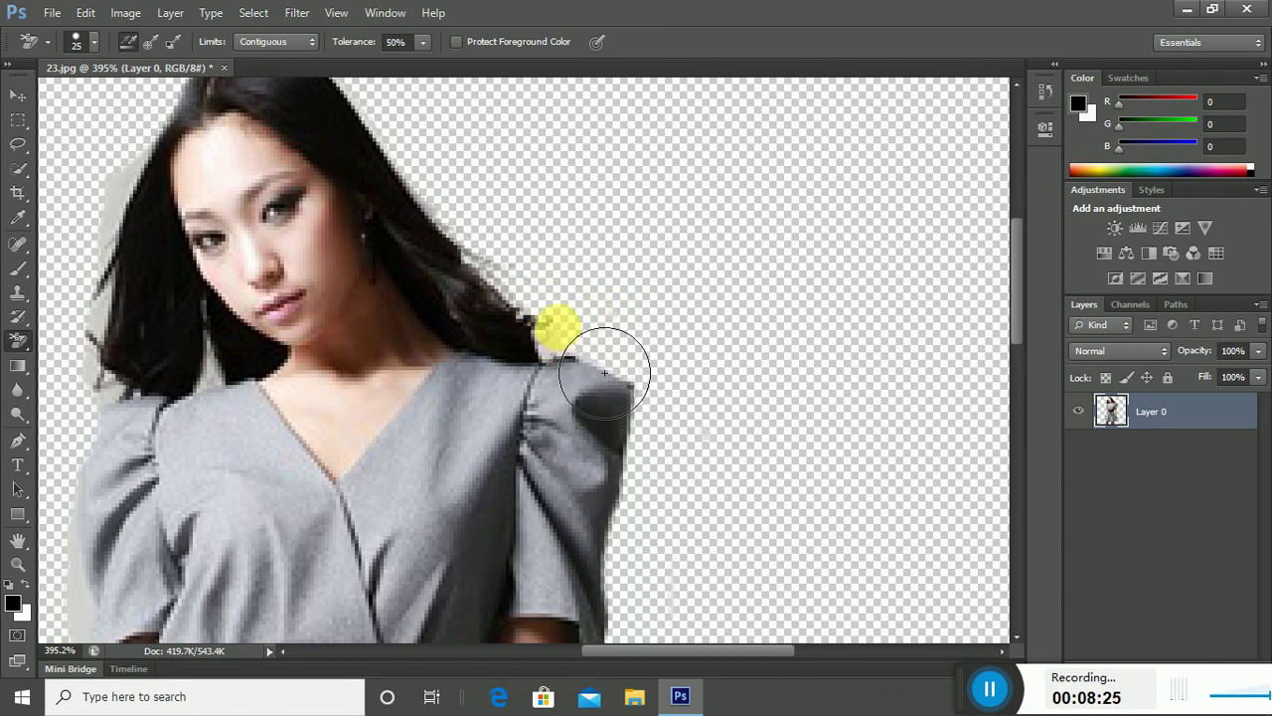
Switch back to the plain Eraser and soften its hardness to about 24%
drag(17, 340, 106, 338)
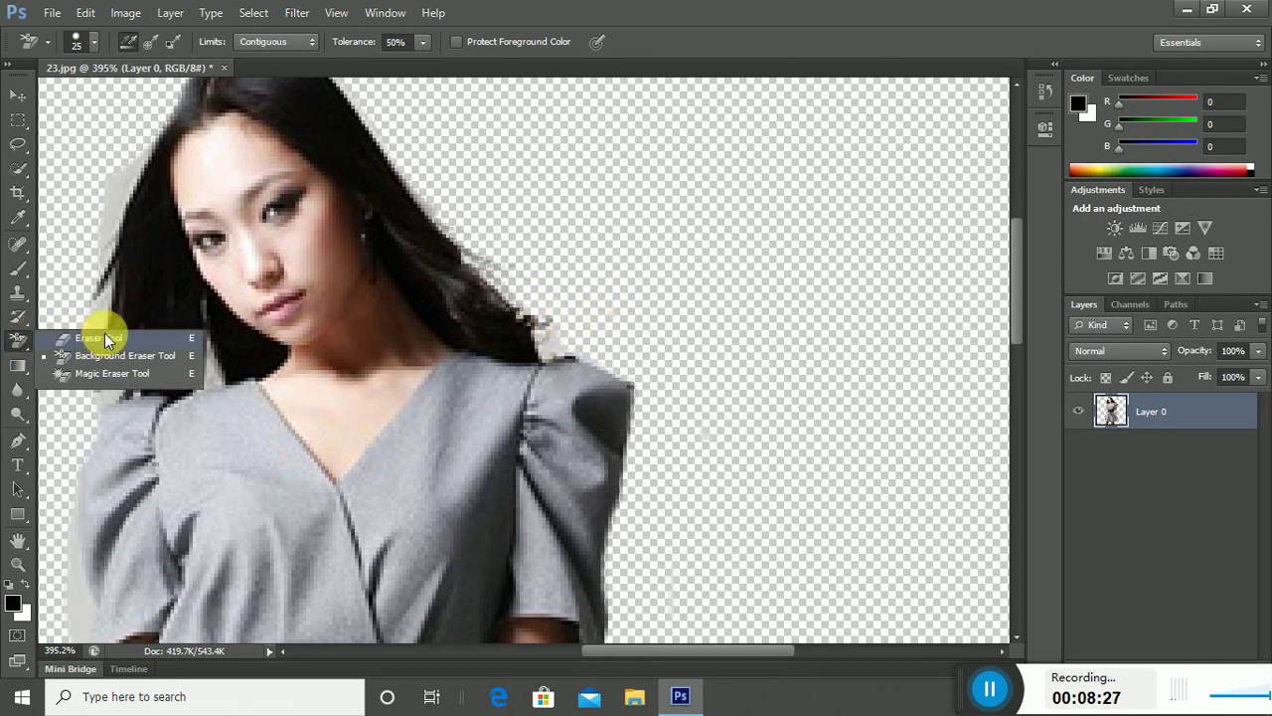
click(106, 338)
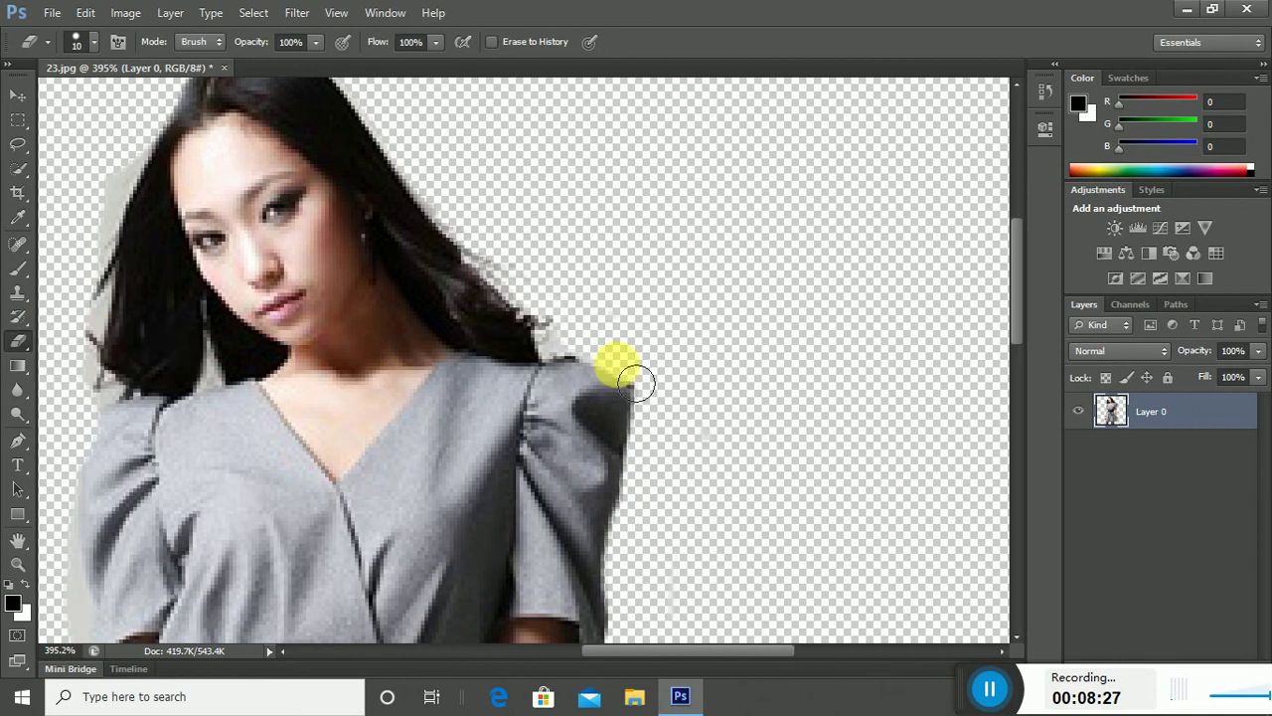
right_click(586, 333)
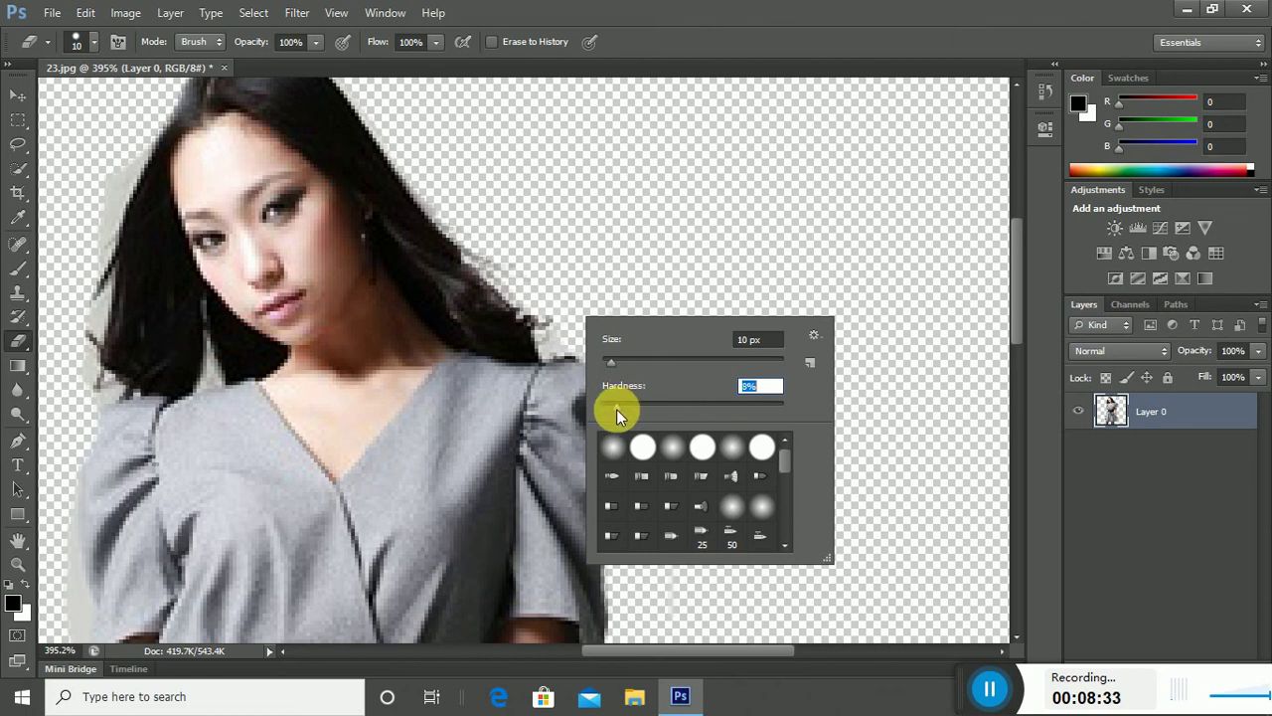
mouse_move(617, 408)
mouse_down()
mouse_move(688, 401)
mouse_move(638, 415)
mouse_up()
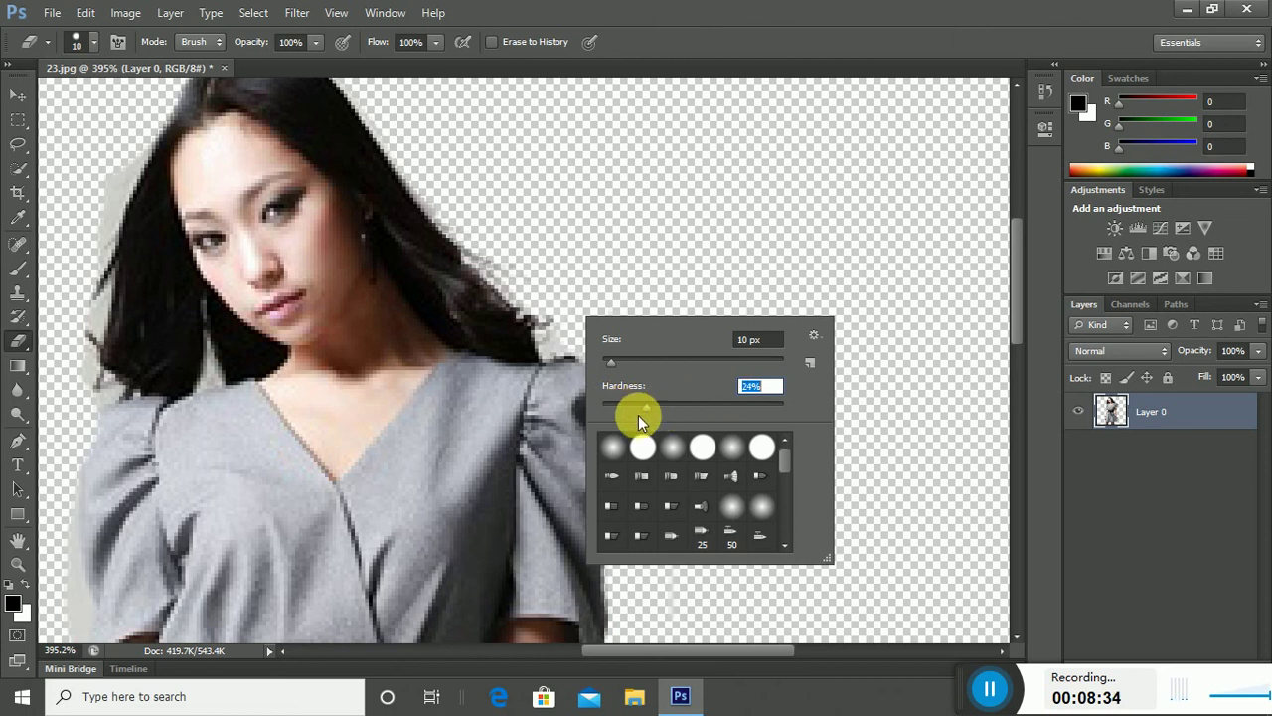
key(Return)
right_click(610, 341)
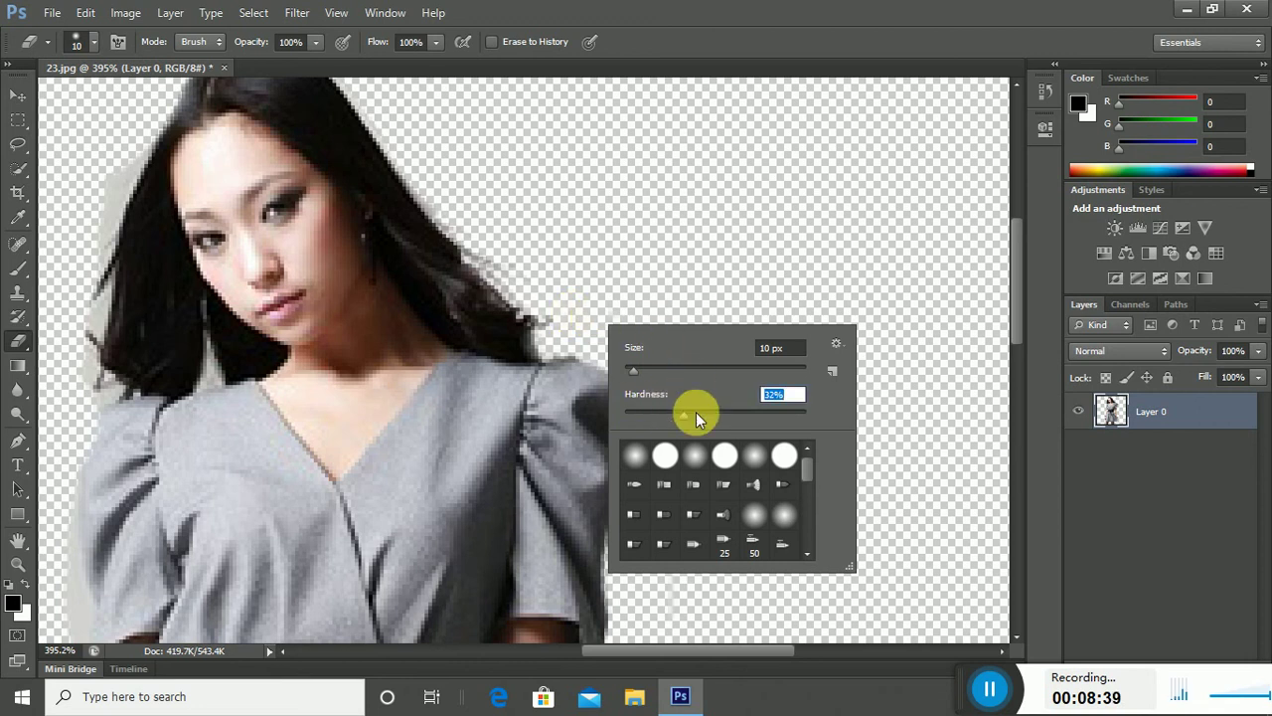
key(Return)
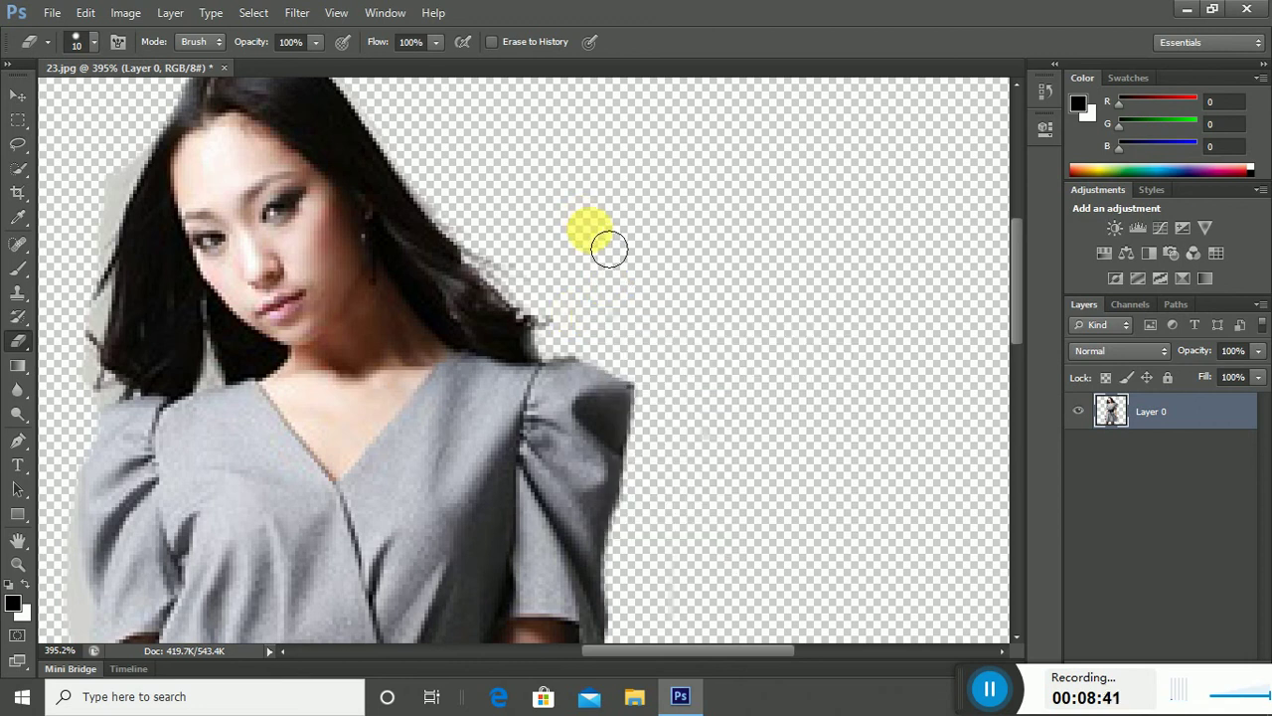
Try erasing the sleeve's shoulder edge at 20% hardness, then undo that stroke
scroll(617, 264, down, 2)
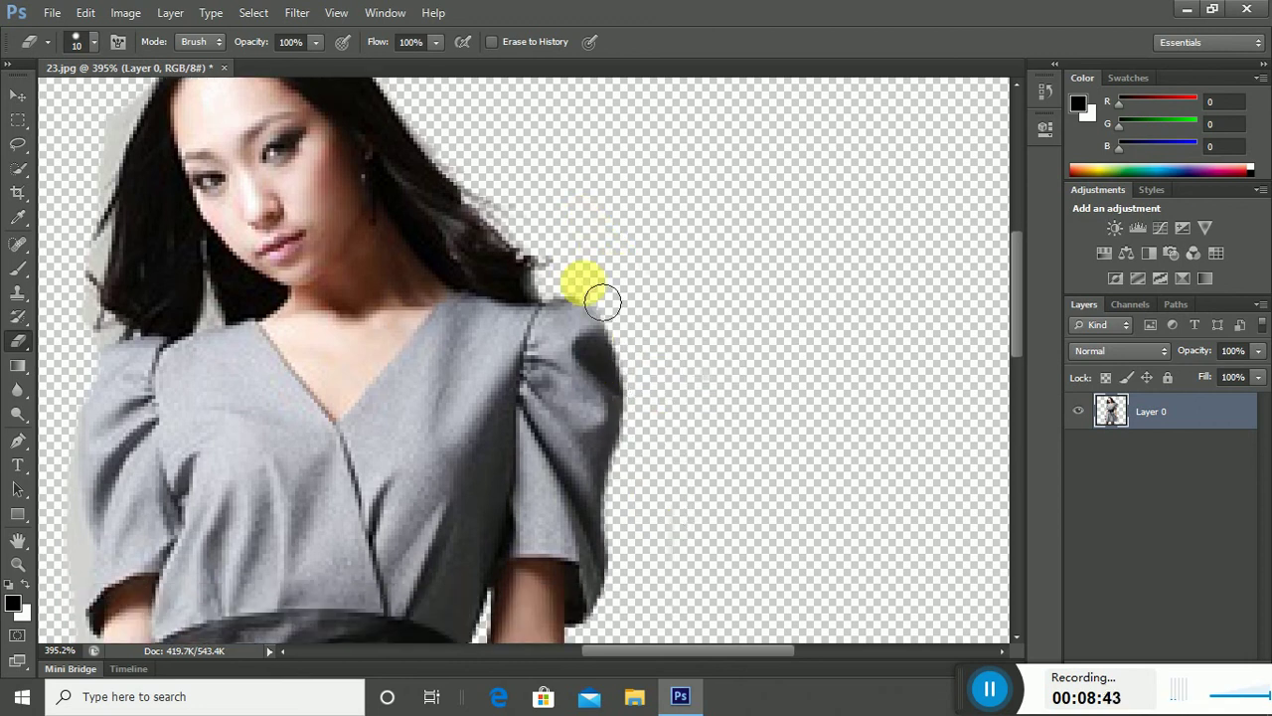
right_click(624, 283)
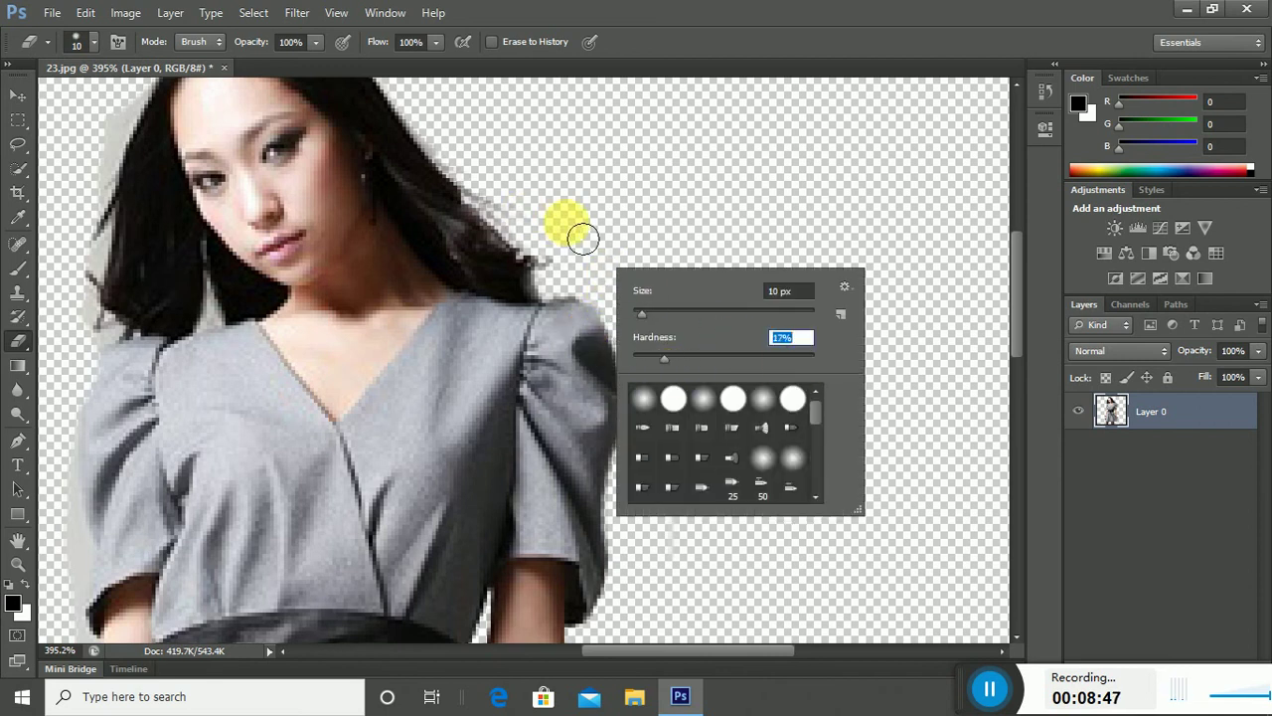
key(Return)
drag(625, 344, 662, 422)
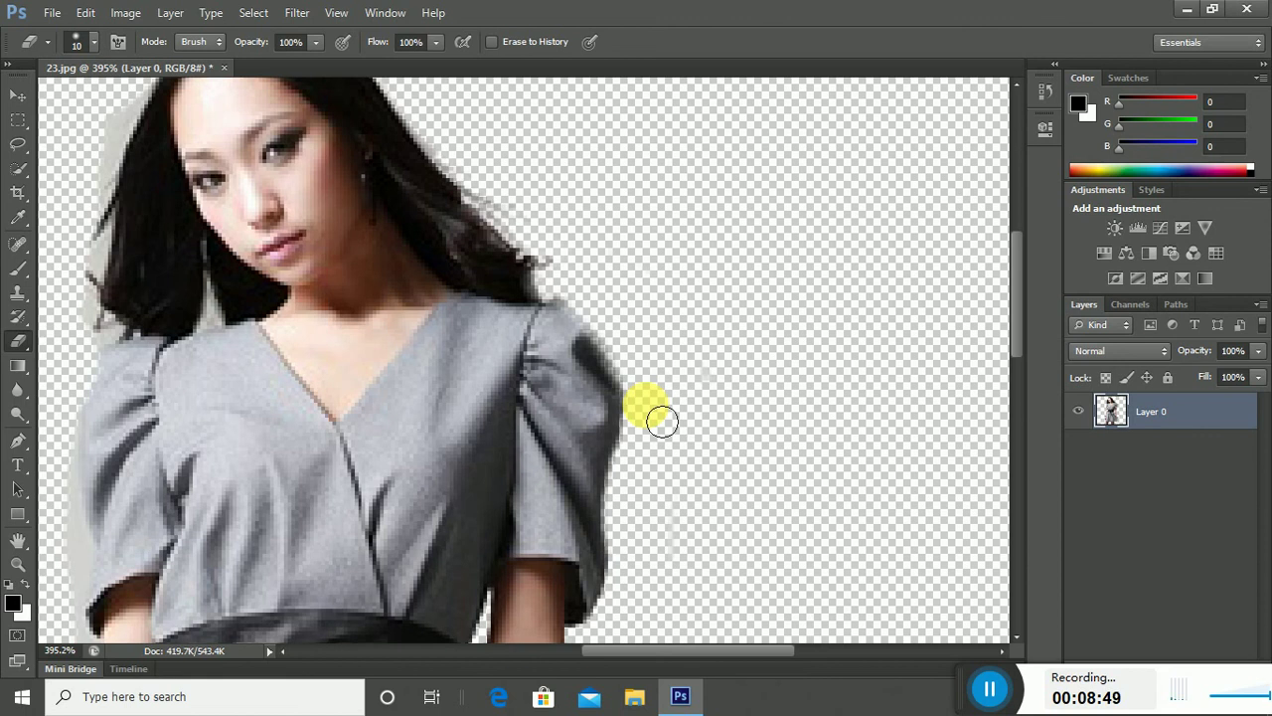
key(ctrl+alt+z)
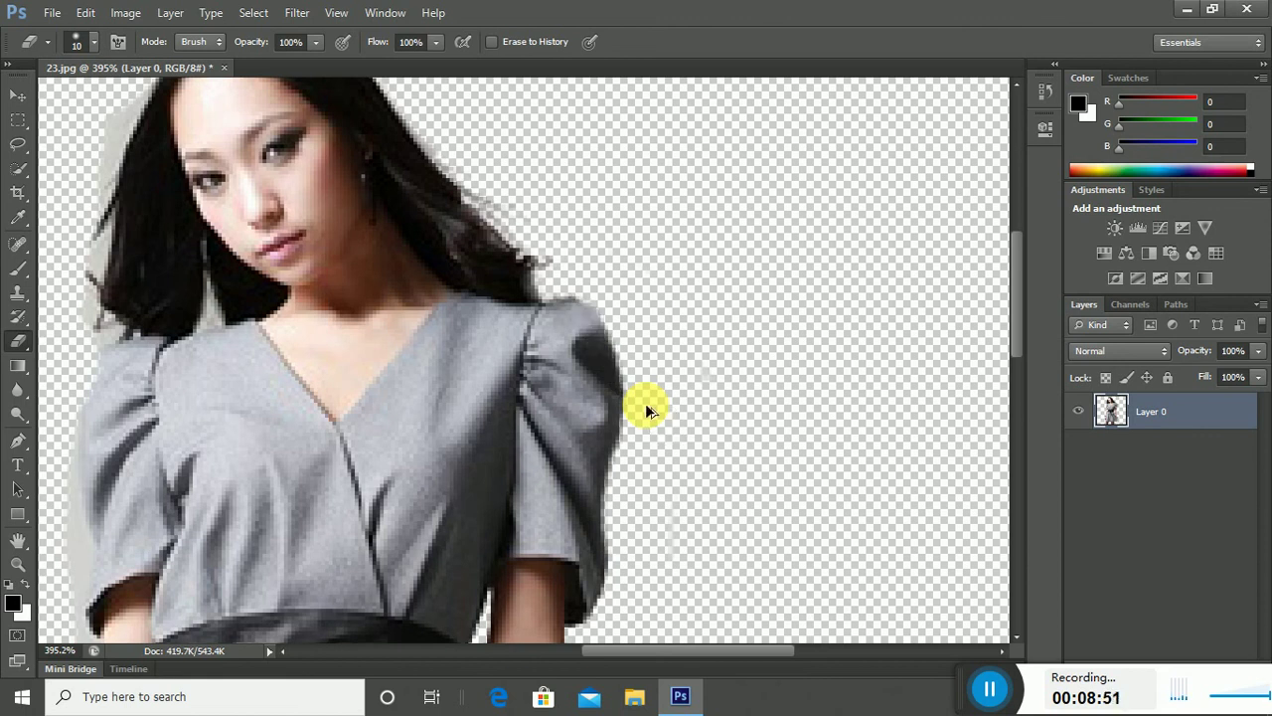
key(ctrl+alt+z)
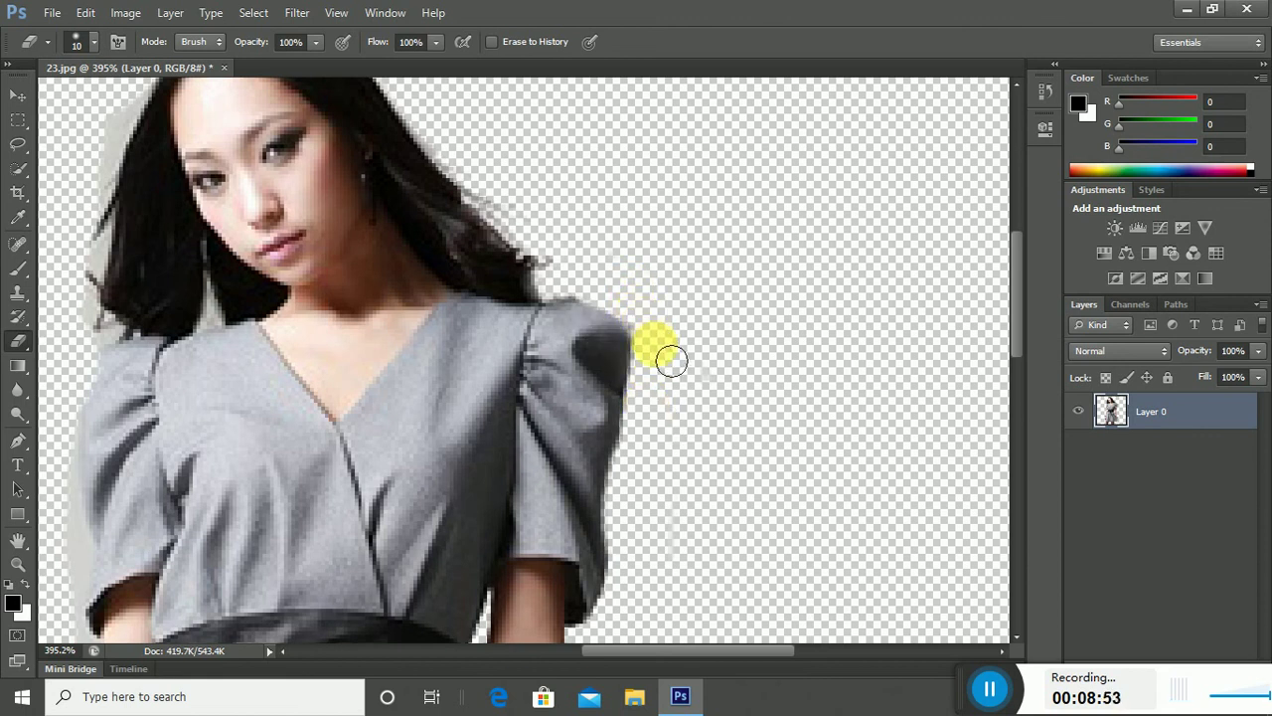
Erase the grey halo along the left edge of the hair
scroll(683, 387, up, 3)
scroll(683, 388, up, 1)
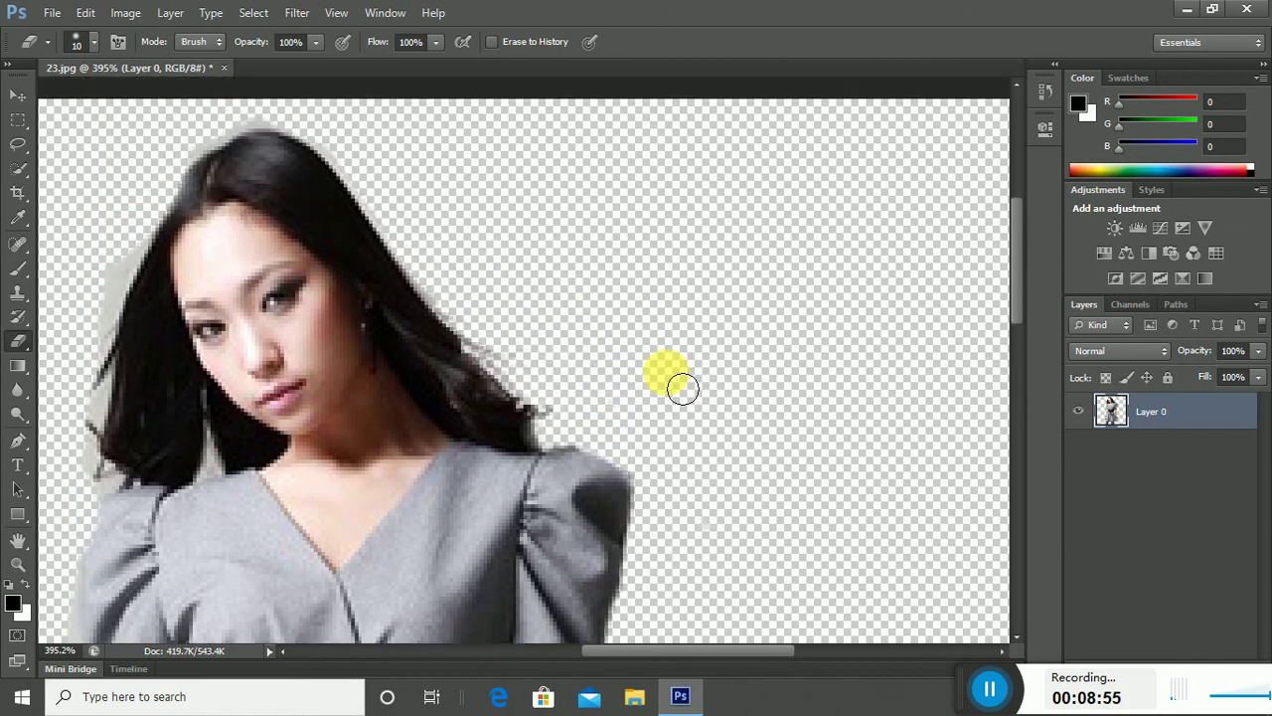
mouse_move(105, 264)
mouse_down()
mouse_move(136, 228)
mouse_move(108, 264)
mouse_move(117, 301)
mouse_move(119, 262)
mouse_move(107, 355)
mouse_up()
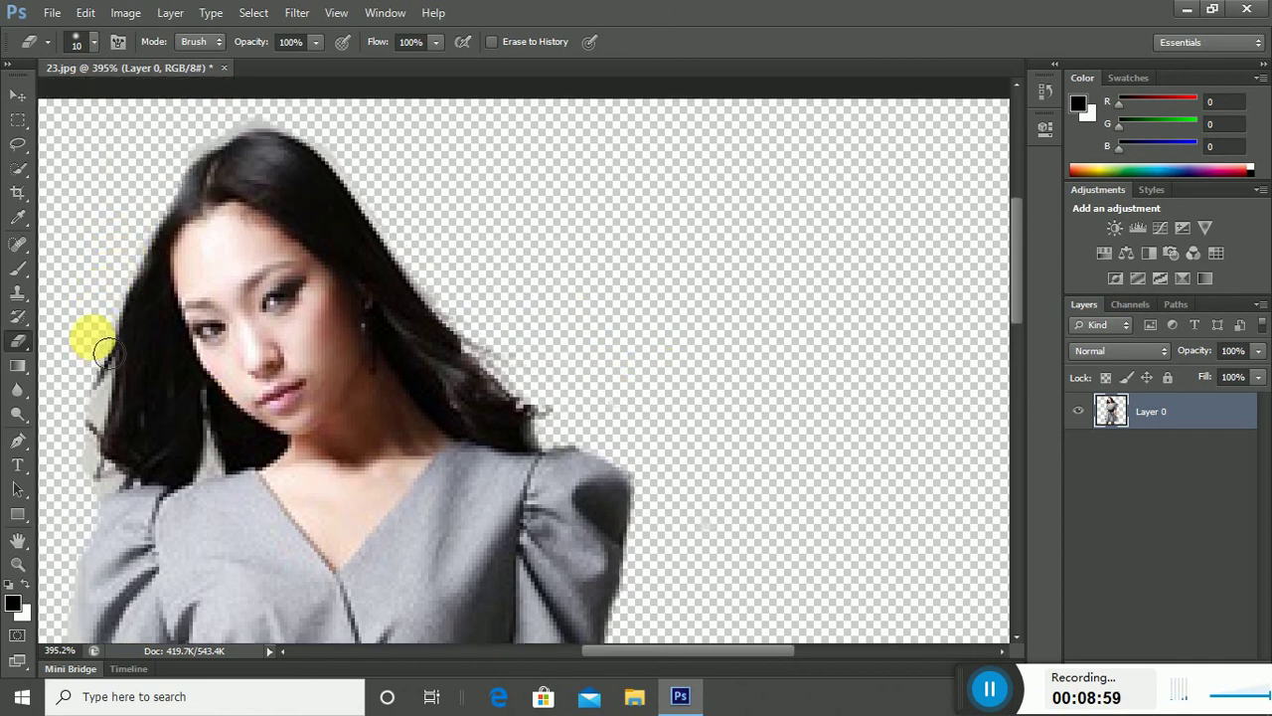
Raise eraser hardness to 56% and erase the grey fringe along the hair and shoulder
drag(165, 285, 540, 202)
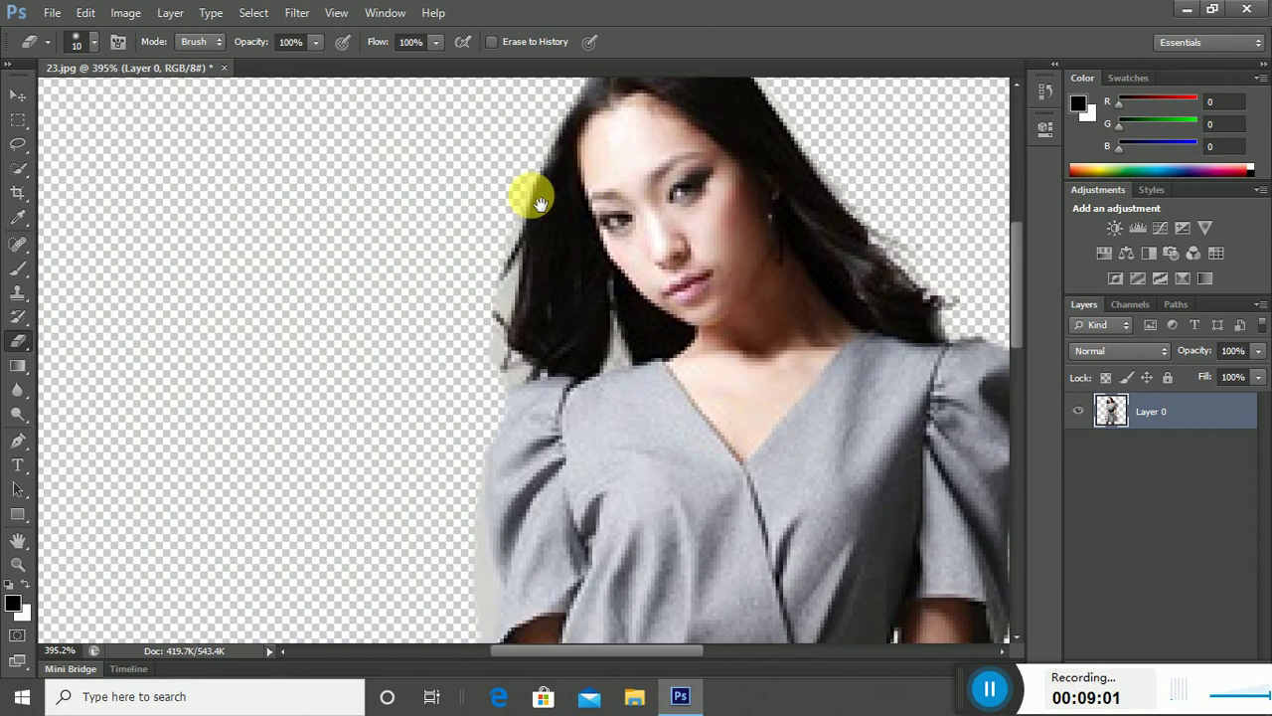
right_click(417, 295)
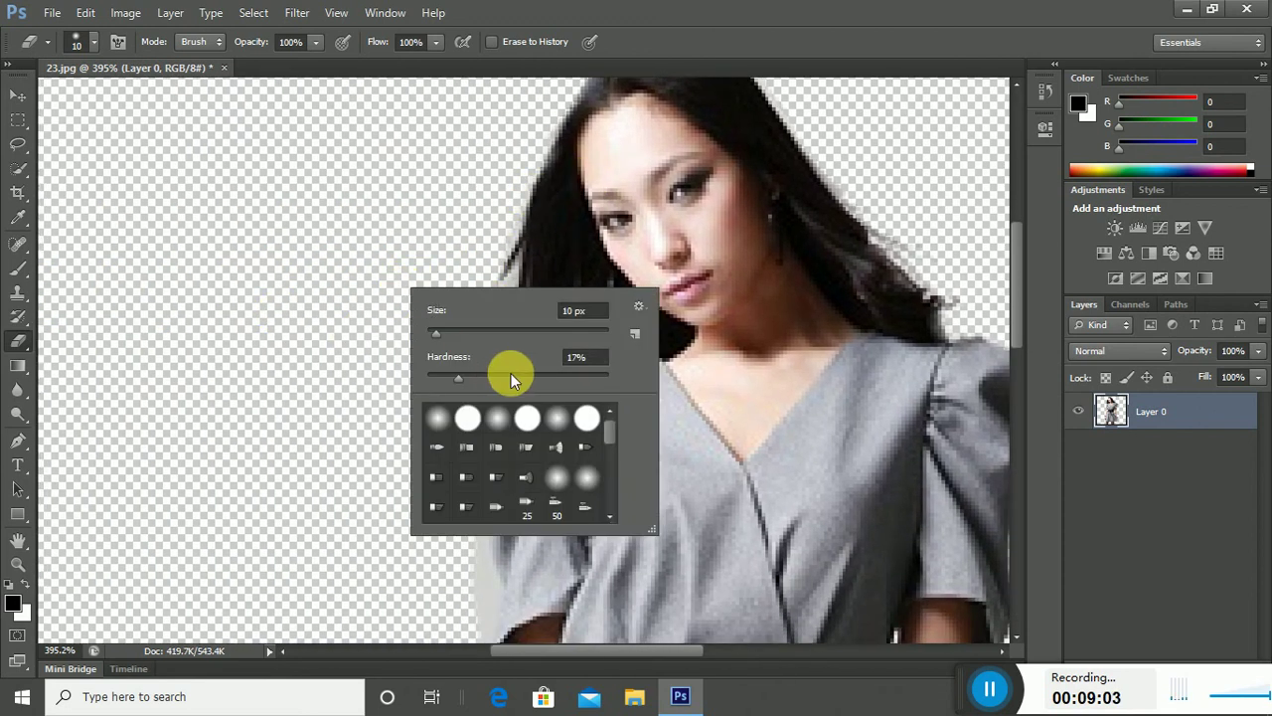
drag(460, 381, 527, 375)
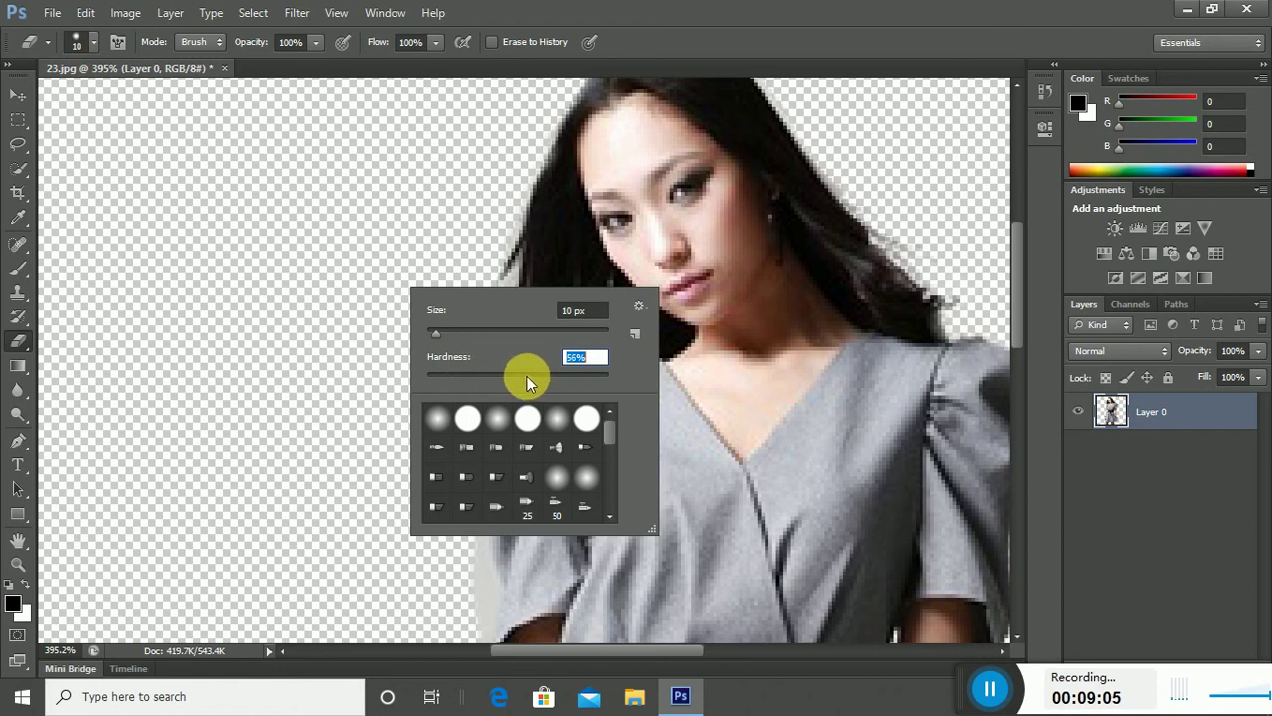
click(401, 267)
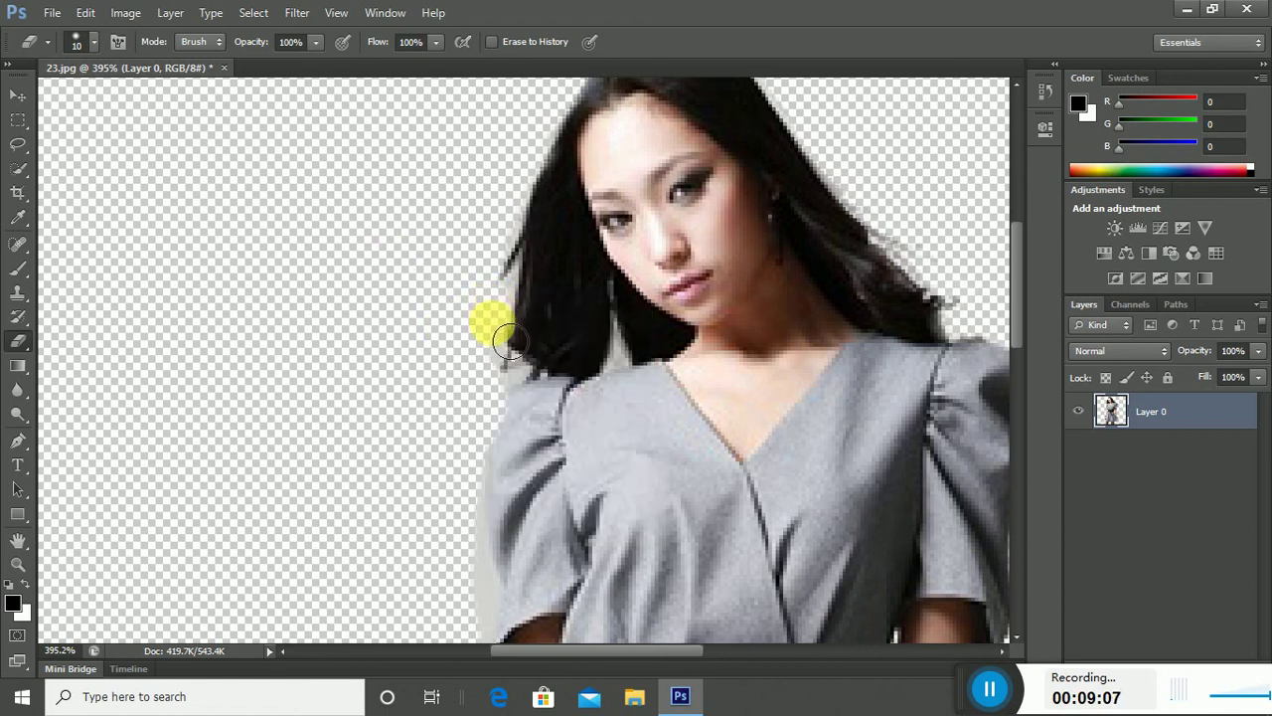
mouse_move(507, 338)
mouse_down()
mouse_move(542, 413)
mouse_move(503, 448)
mouse_move(466, 528)
mouse_move(477, 610)
mouse_up()
Continue erasing the leftover fringe further down the figure
scroll(473, 611, down, 2)
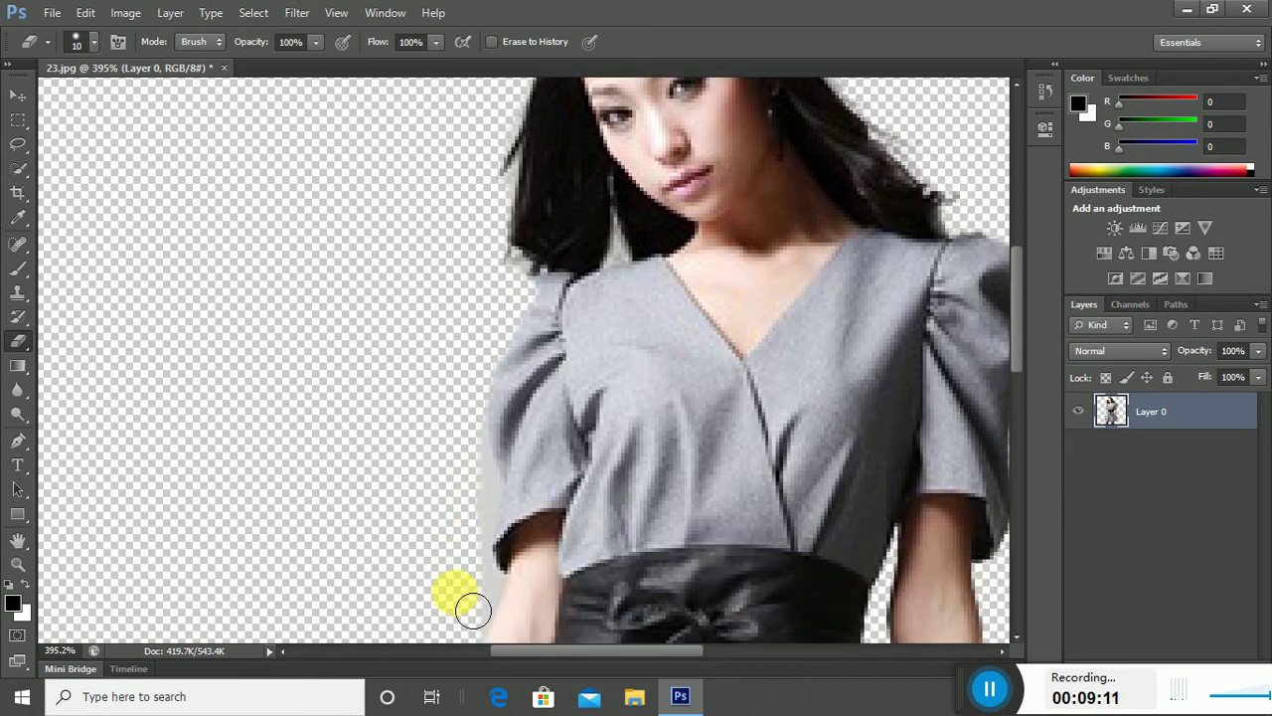
scroll(473, 610, down, 2)
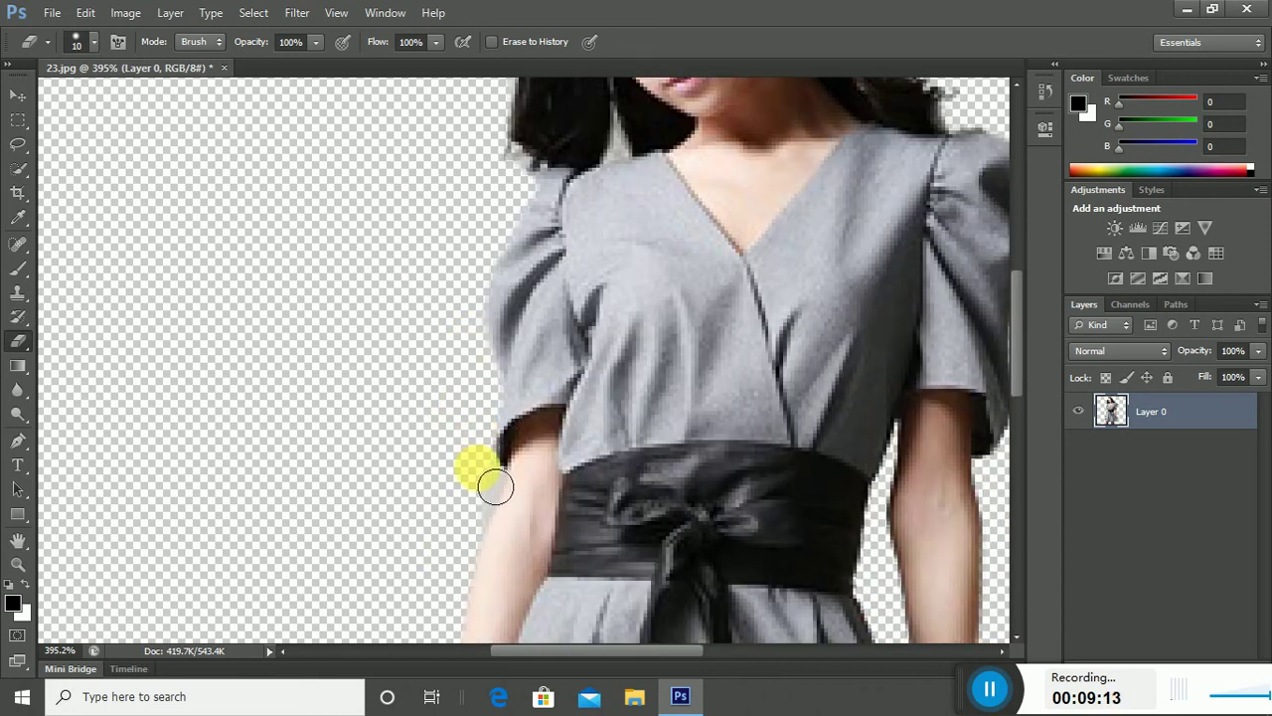
mouse_move(495, 486)
mouse_down()
mouse_move(434, 579)
mouse_move(457, 332)
mouse_move(352, 457)
mouse_move(401, 376)
mouse_up()
scroll(428, 566, down, 2)
scroll(430, 552, down, 5)
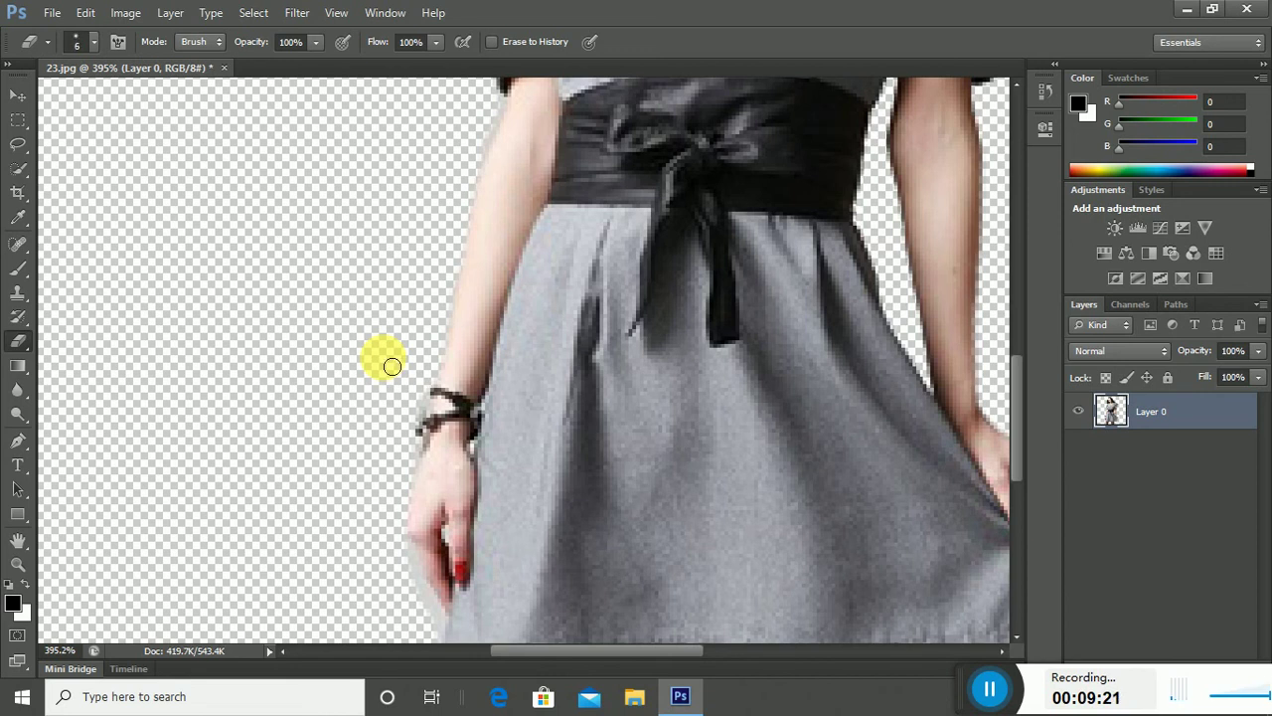
Resize the eraser brush to 20 px
right_click(304, 285)
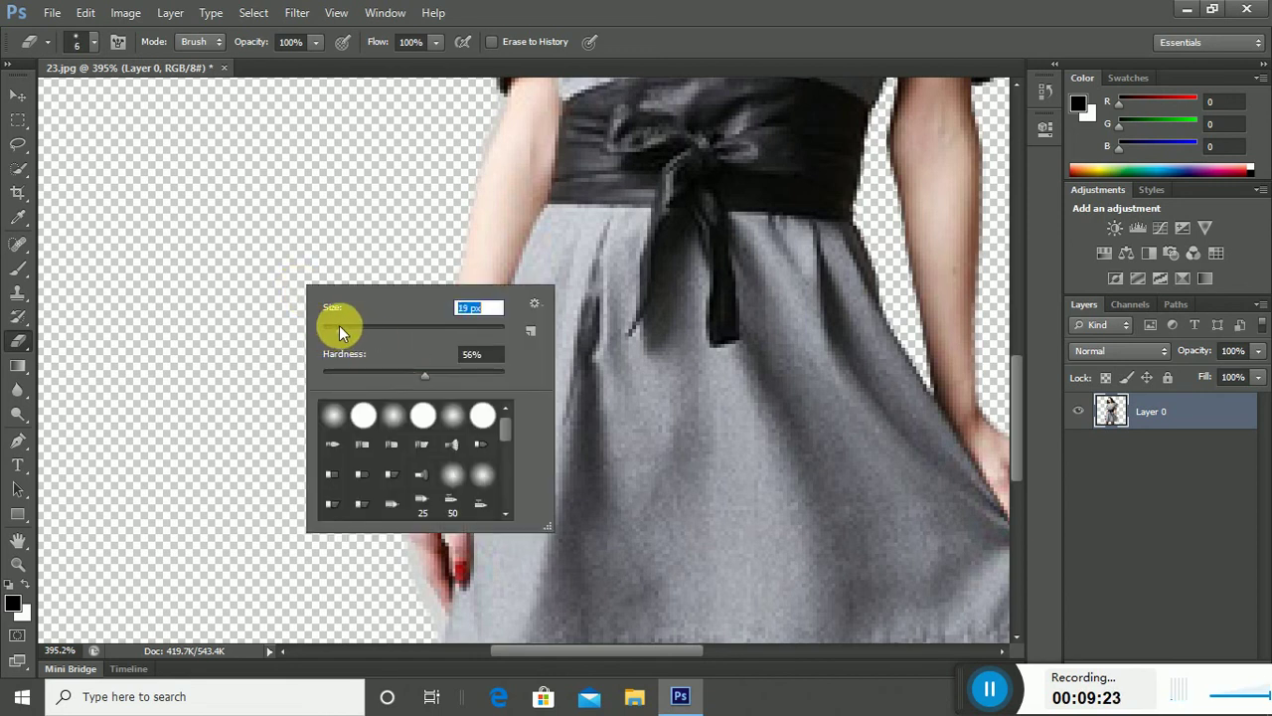
click(280, 269)
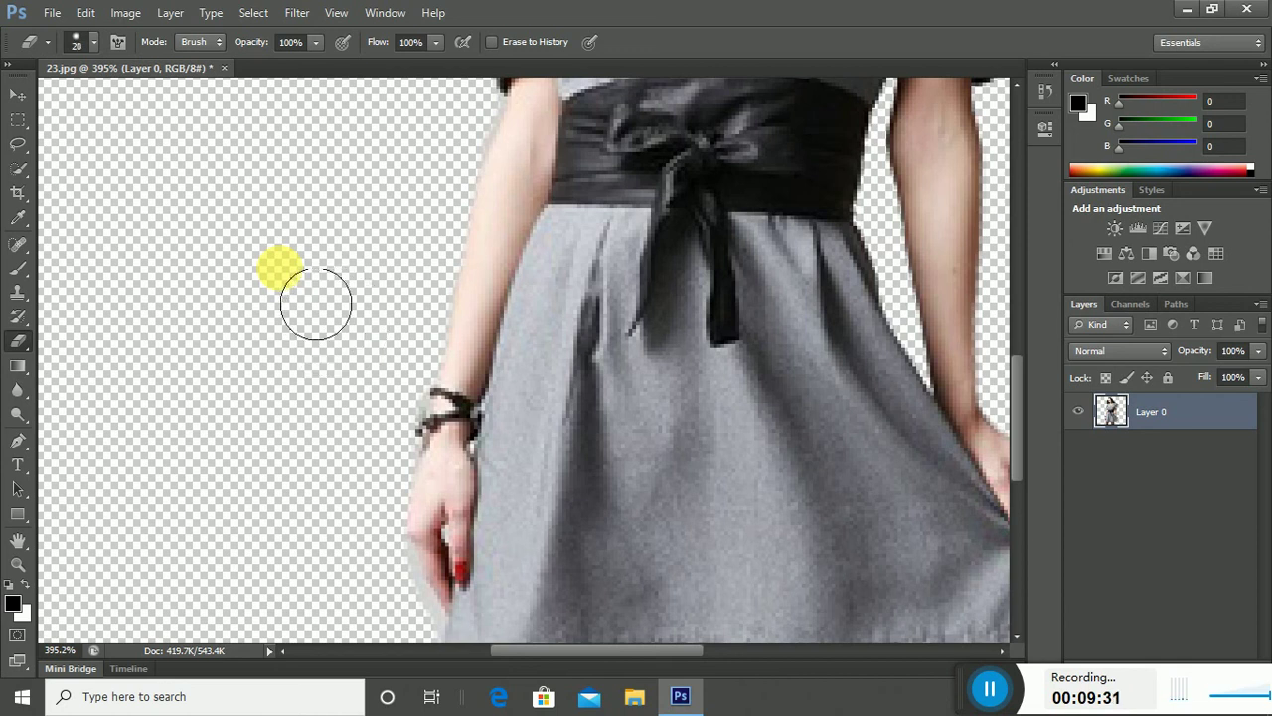
key(bracketleft)
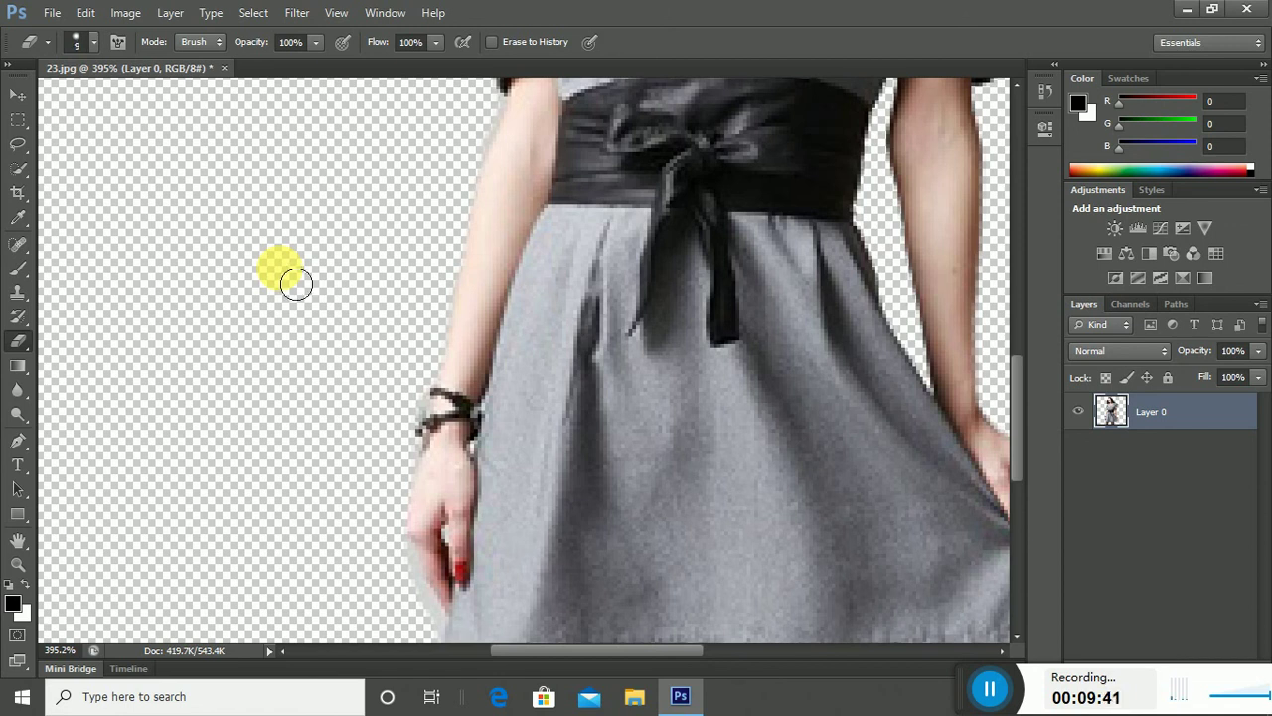
key(bracketright)
key(bracketright)
key(bracketright)
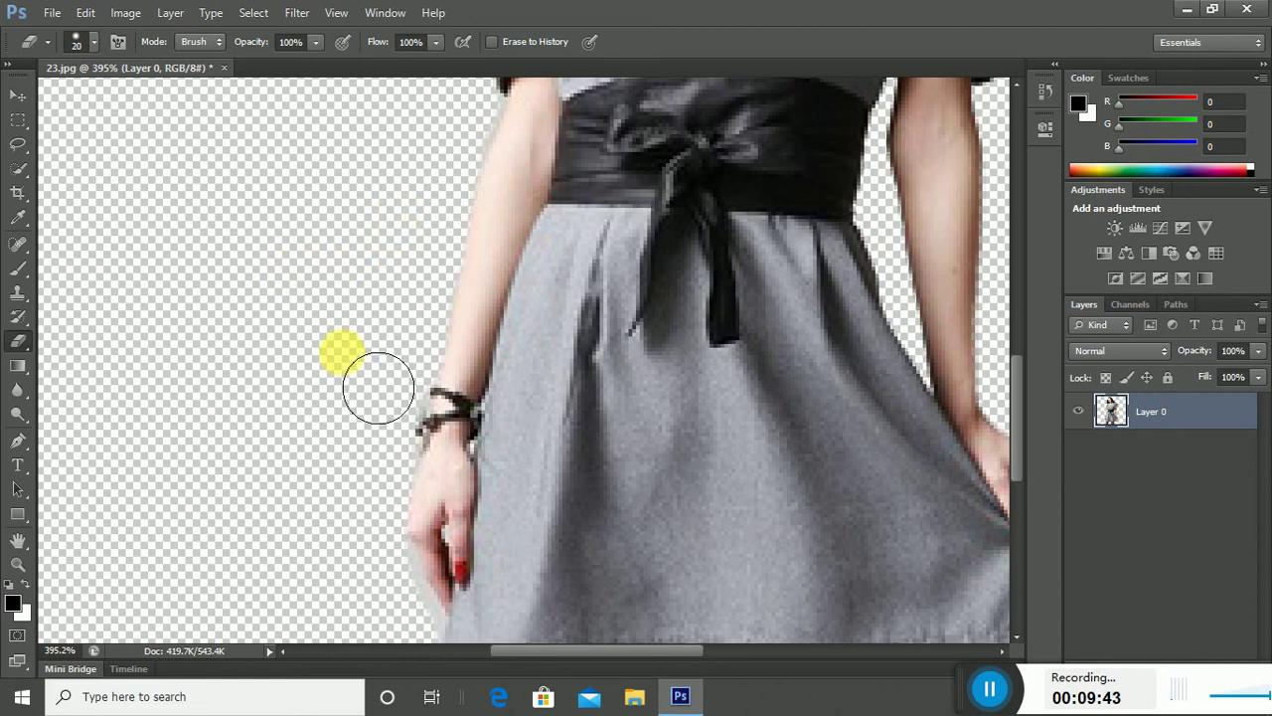
scroll(327, 386, up, 5)
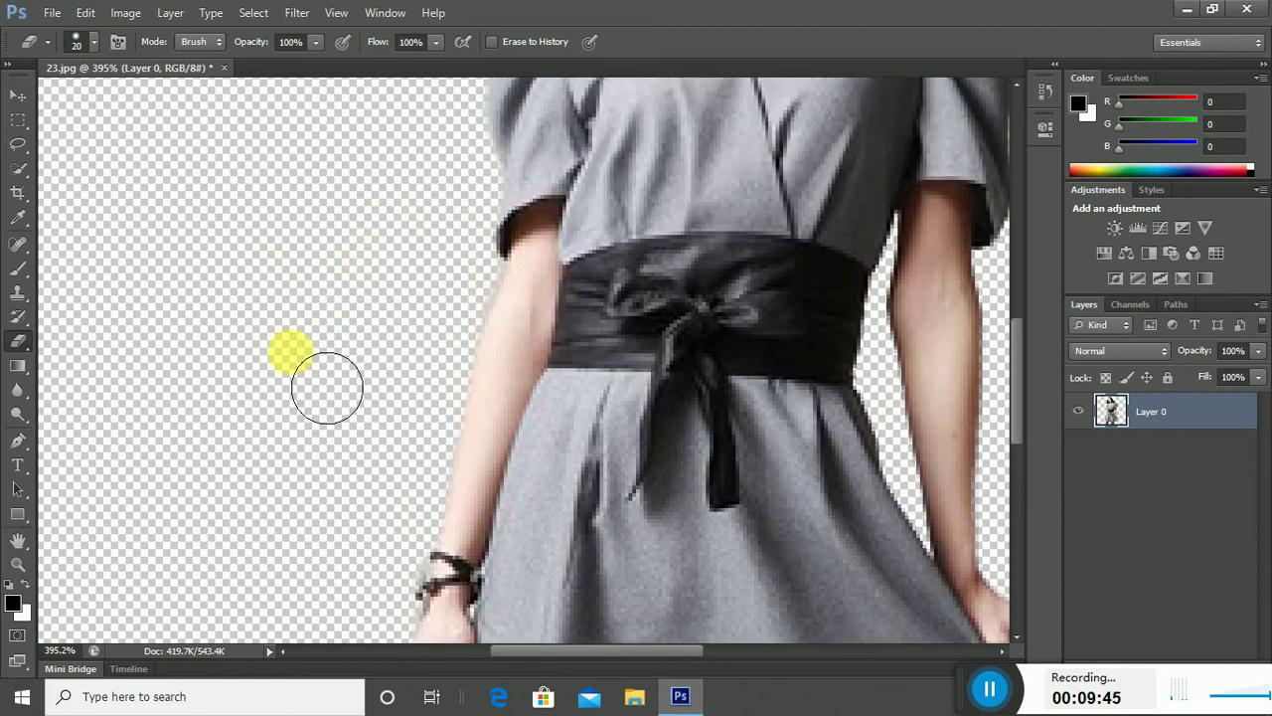
scroll(327, 386, up, 3)
scroll(577, 343, up, 1)
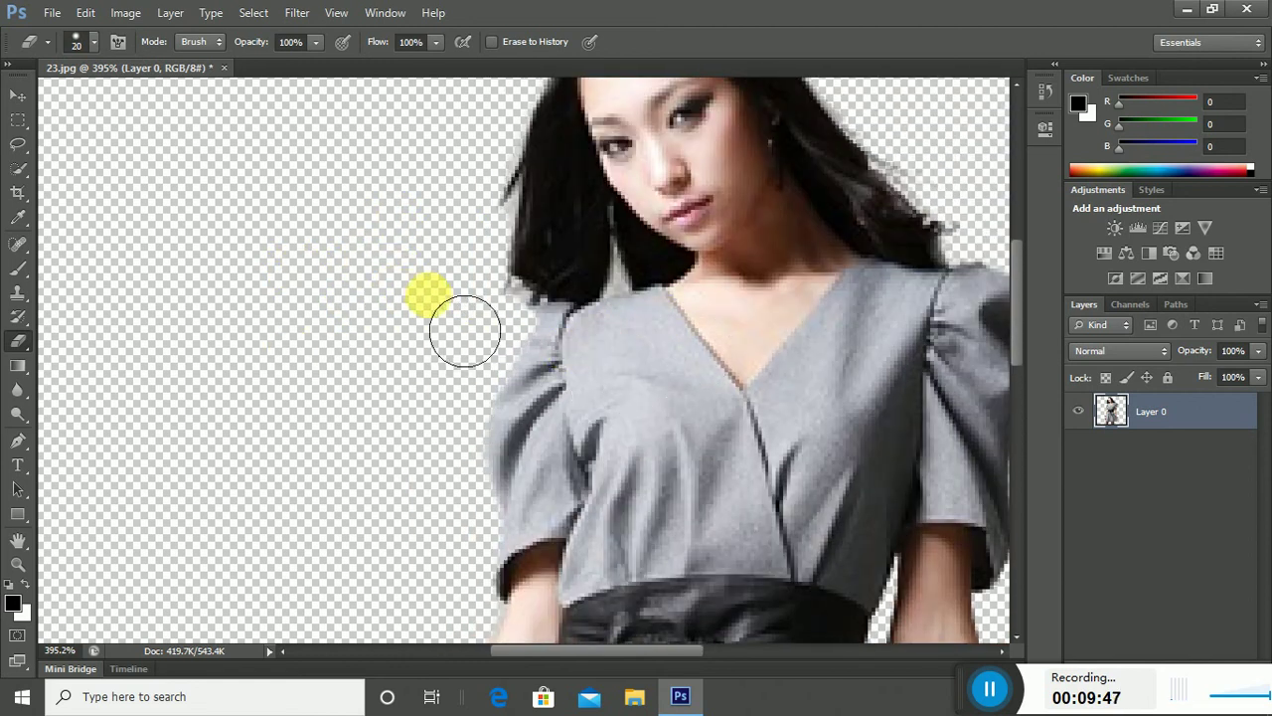
alt+scroll(398, 323, down, 5)
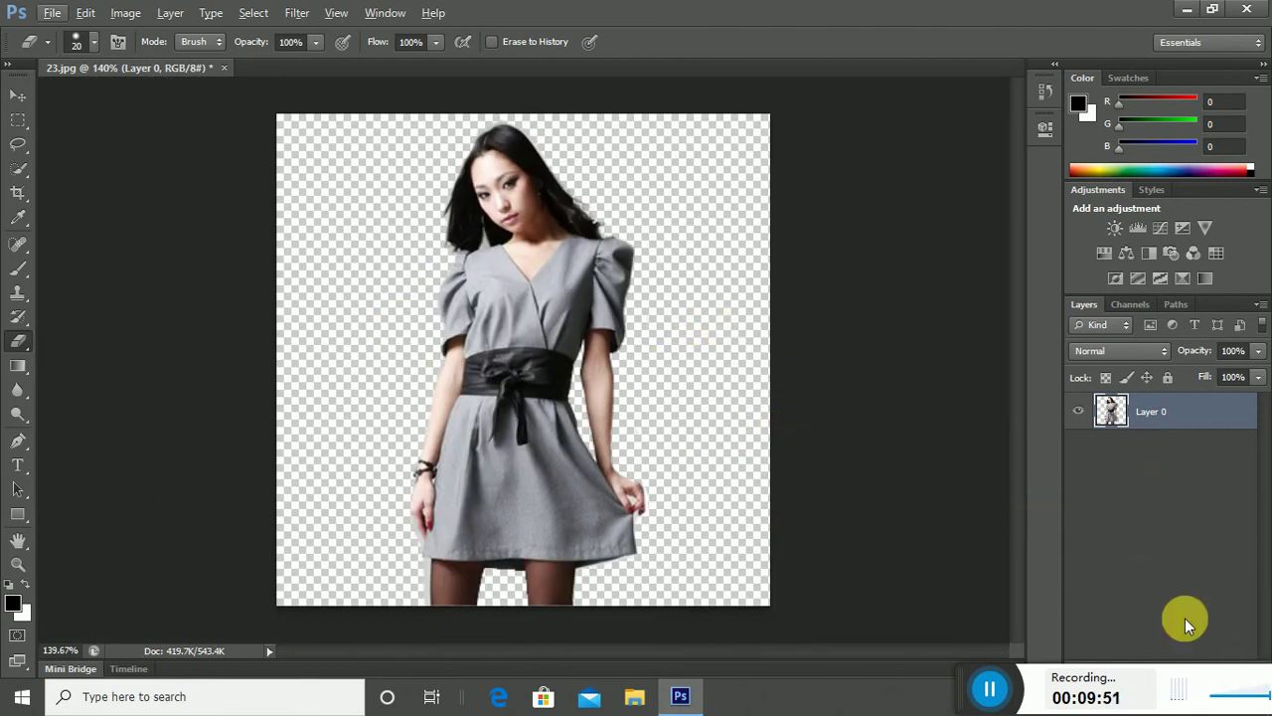
Float the Layers panel, add an empty Layer 1 above Layer 0, and pick the Gradient Tool
drag(1081, 308, 923, 175)
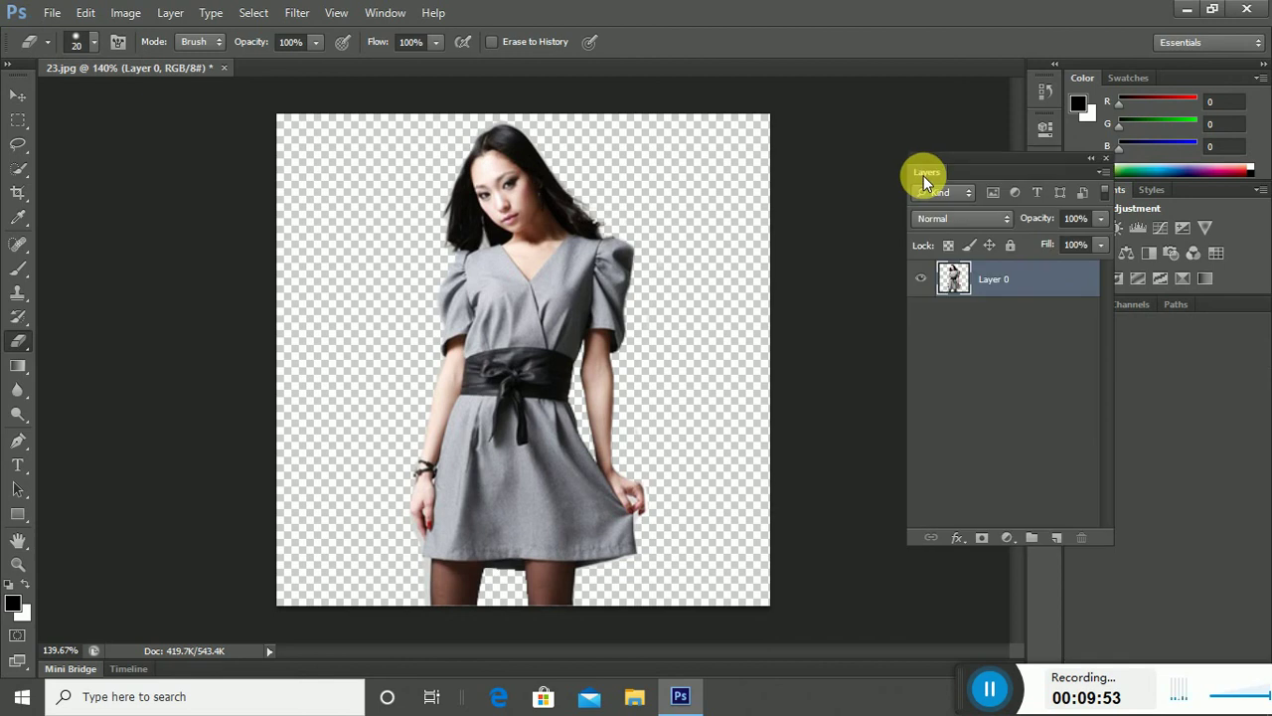
click(1060, 350)
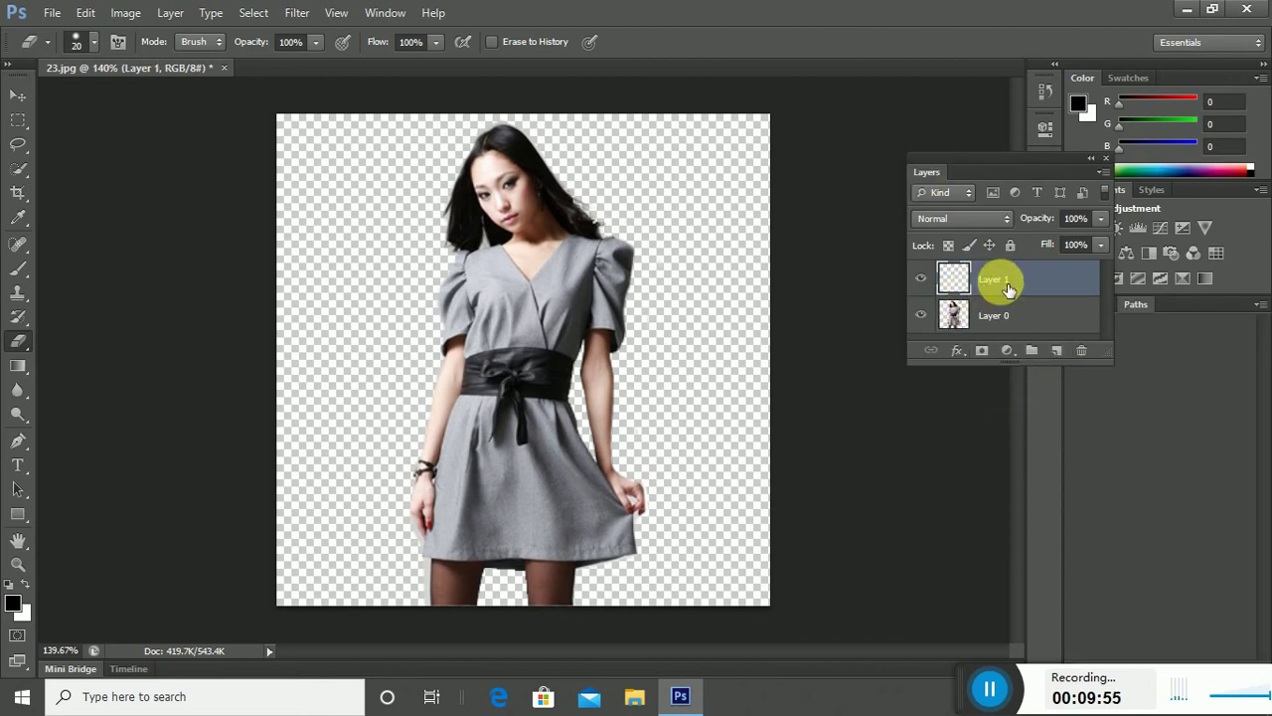
drag(18, 365, 87, 362)
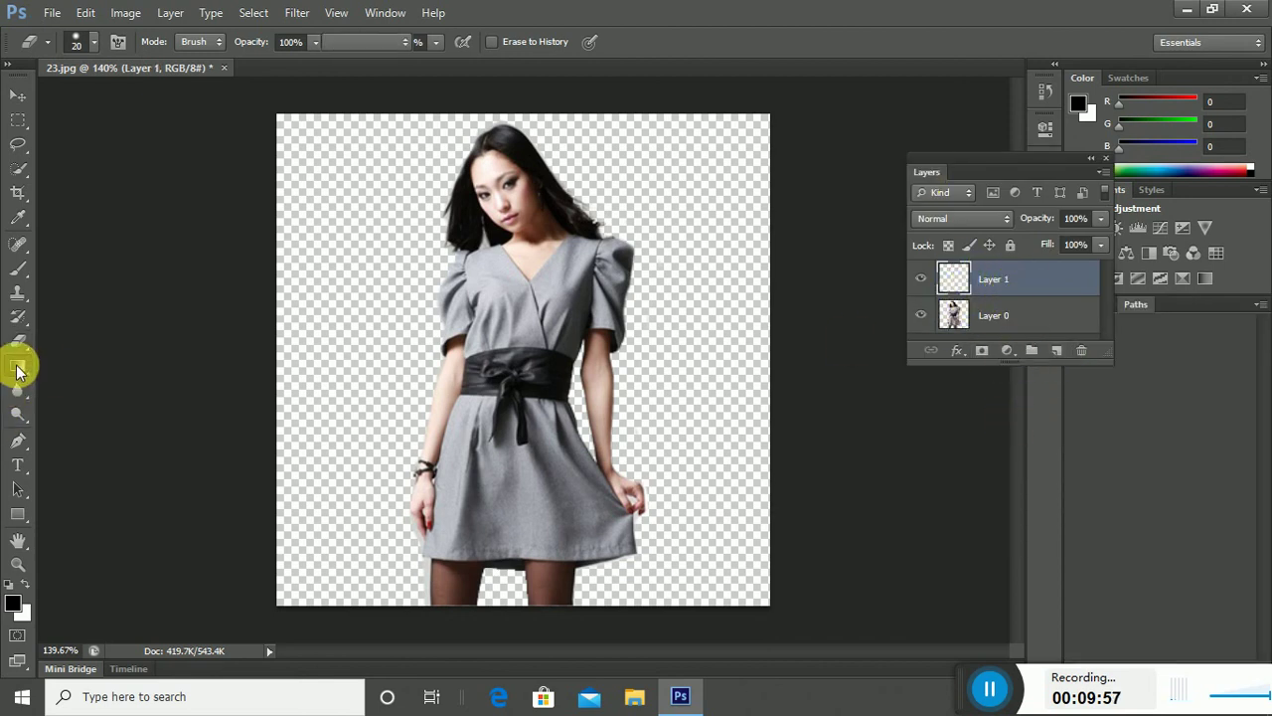
Draw a diagonal yellow-violet-orange-blue preset gradient across Layer 1
click(104, 361)
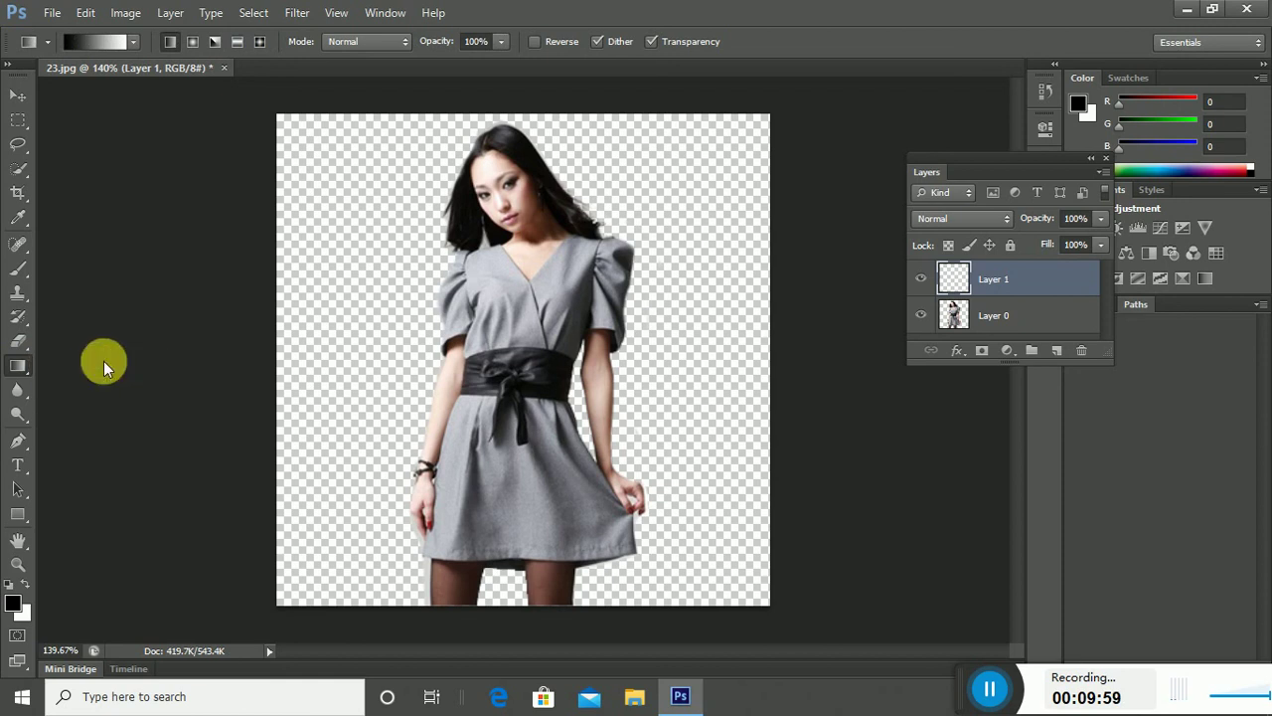
click(132, 42)
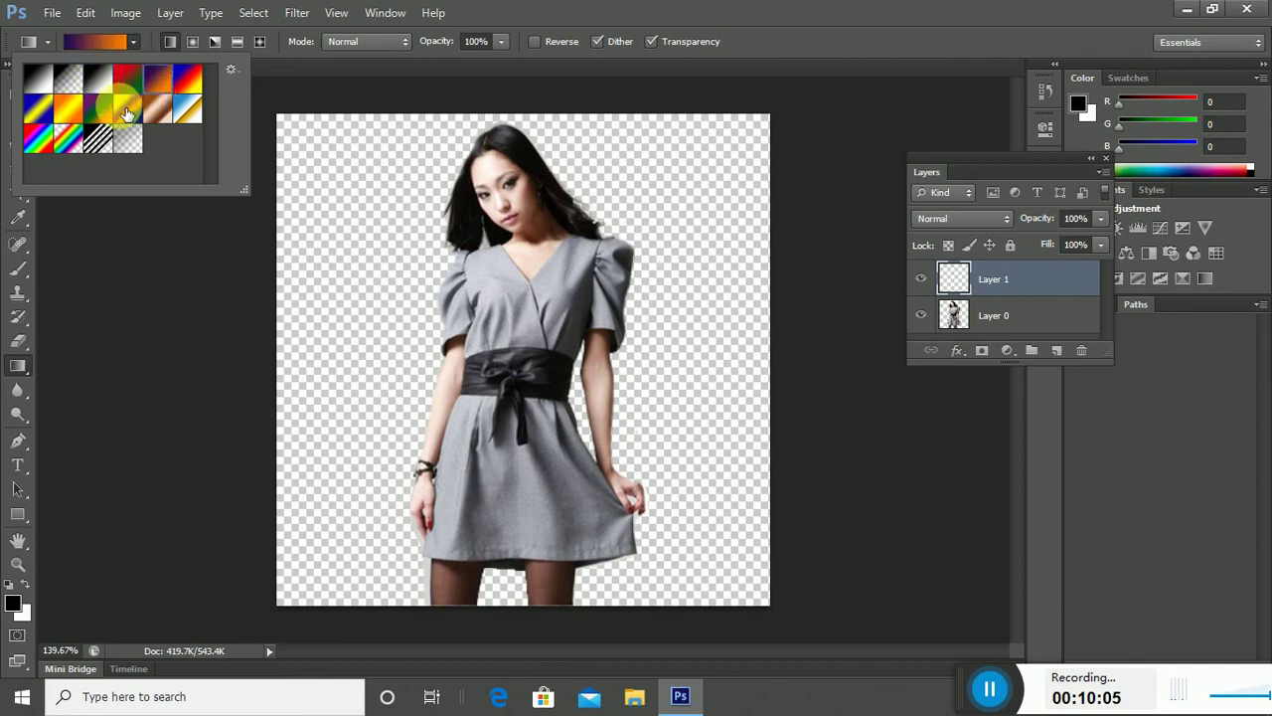
click(128, 108)
click(366, 176)
drag(366, 176, 335, 304)
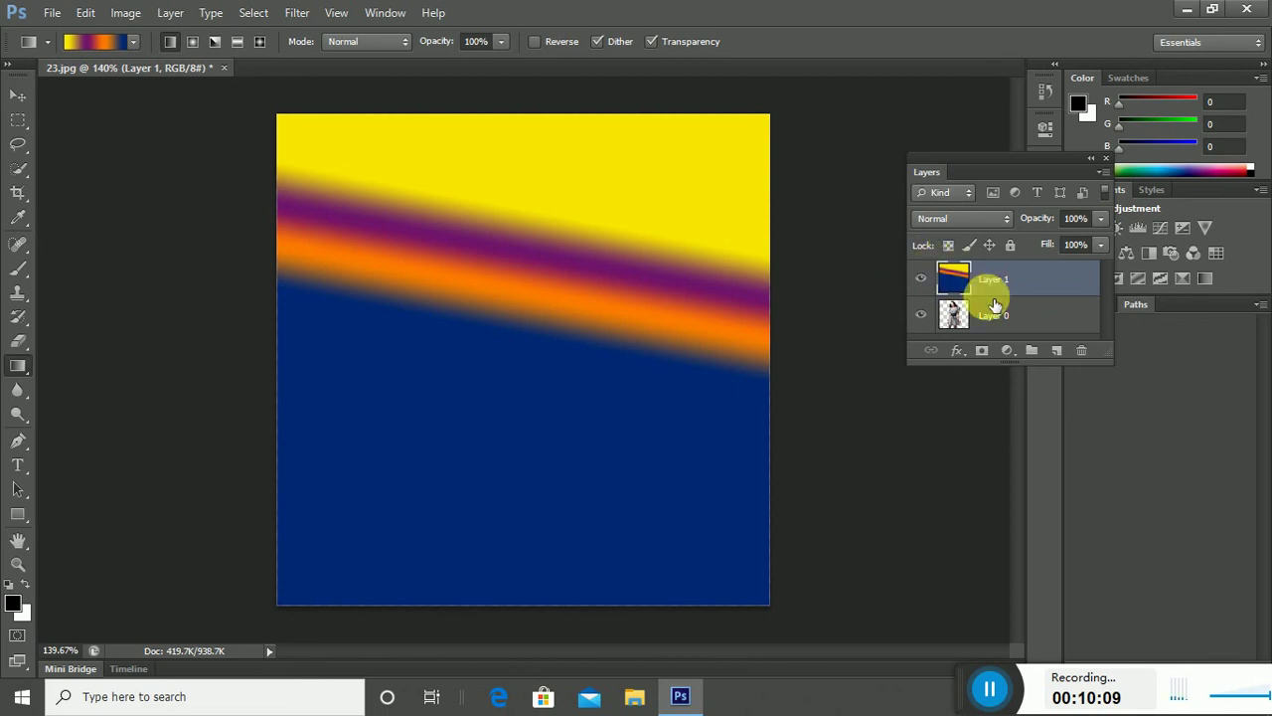
Move gradient Layer 1 beneath the woman's Layer 0
drag(1090, 400, 1091, 573)
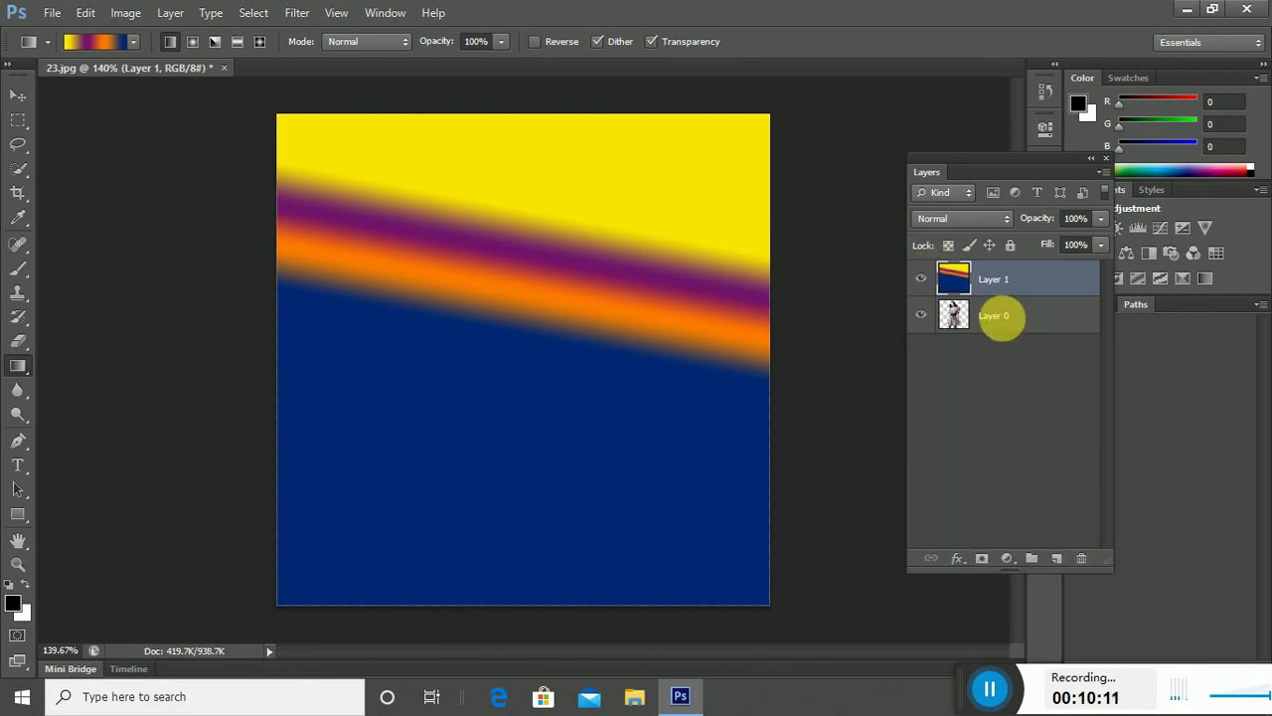
click(1000, 314)
click(1006, 288)
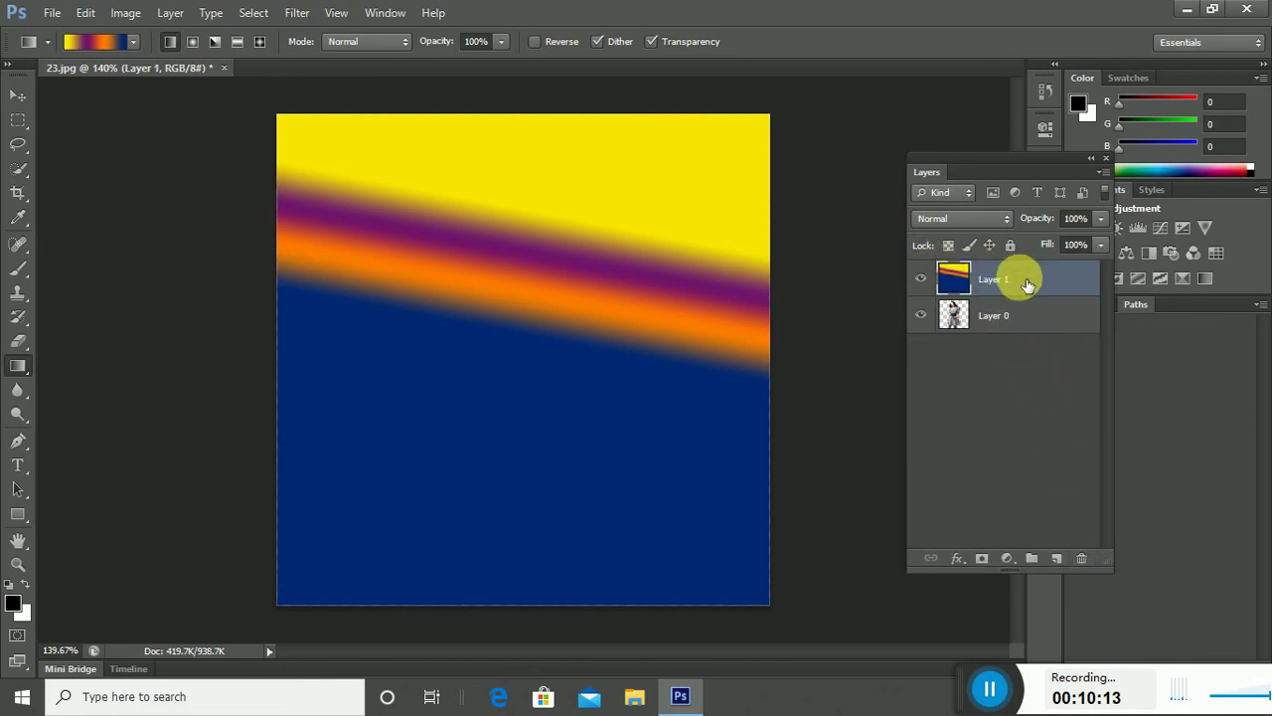
drag(1028, 285, 1044, 511)
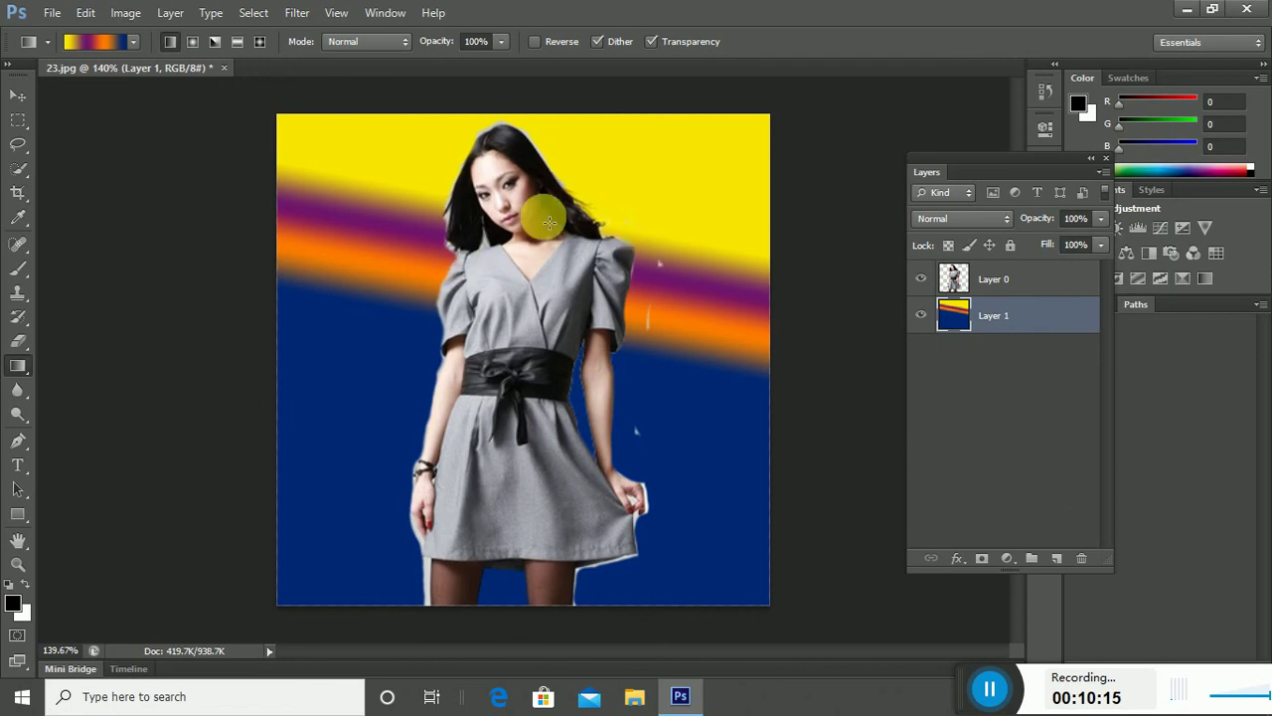
Reselect Layer 0 and erase the stray white specks right of the figure
click(1013, 281)
click(1011, 315)
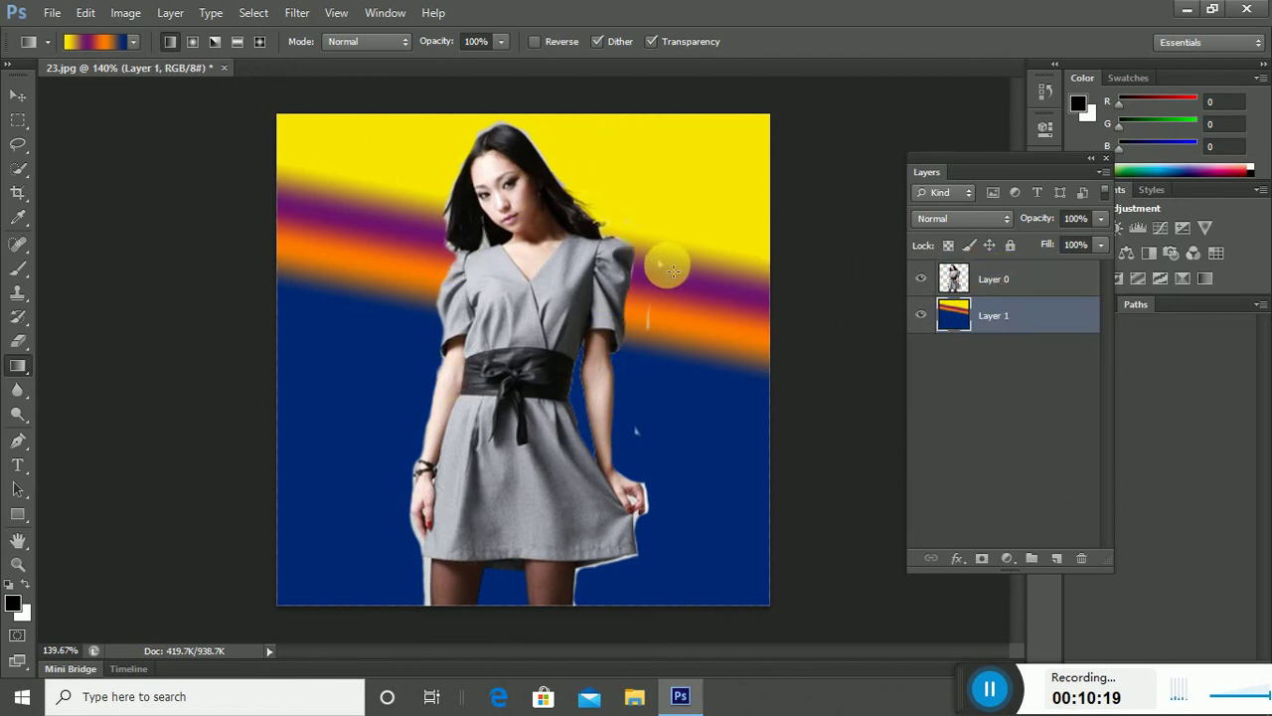
click(1018, 287)
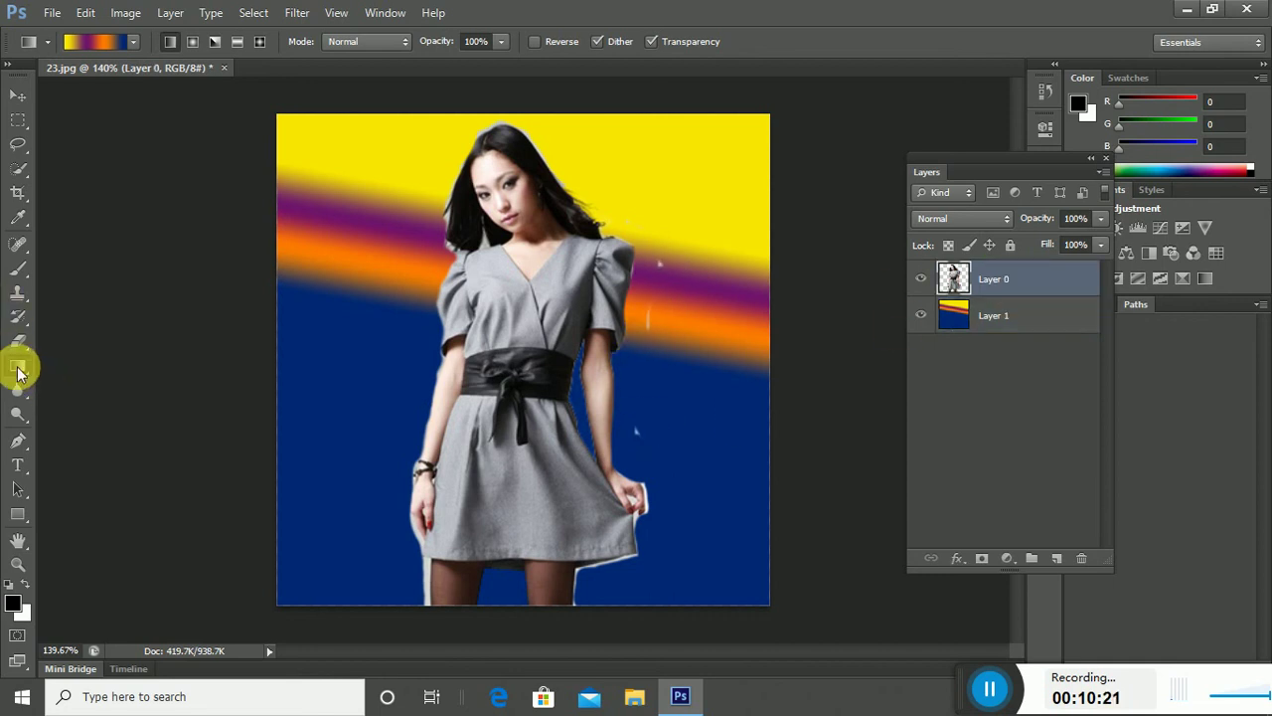
click(18, 341)
mouse_move(684, 236)
mouse_down()
mouse_move(659, 251)
mouse_move(647, 327)
mouse_move(645, 420)
mouse_move(665, 455)
mouse_up()
Clear the white fringe along the left hair edge and shoulder with the Background Eraser
mouse_move(631, 213)
mouse_down()
mouse_move(452, 215)
mouse_move(475, 186)
mouse_move(437, 216)
mouse_move(398, 215)
mouse_up()
scroll(397, 215, up, 5)
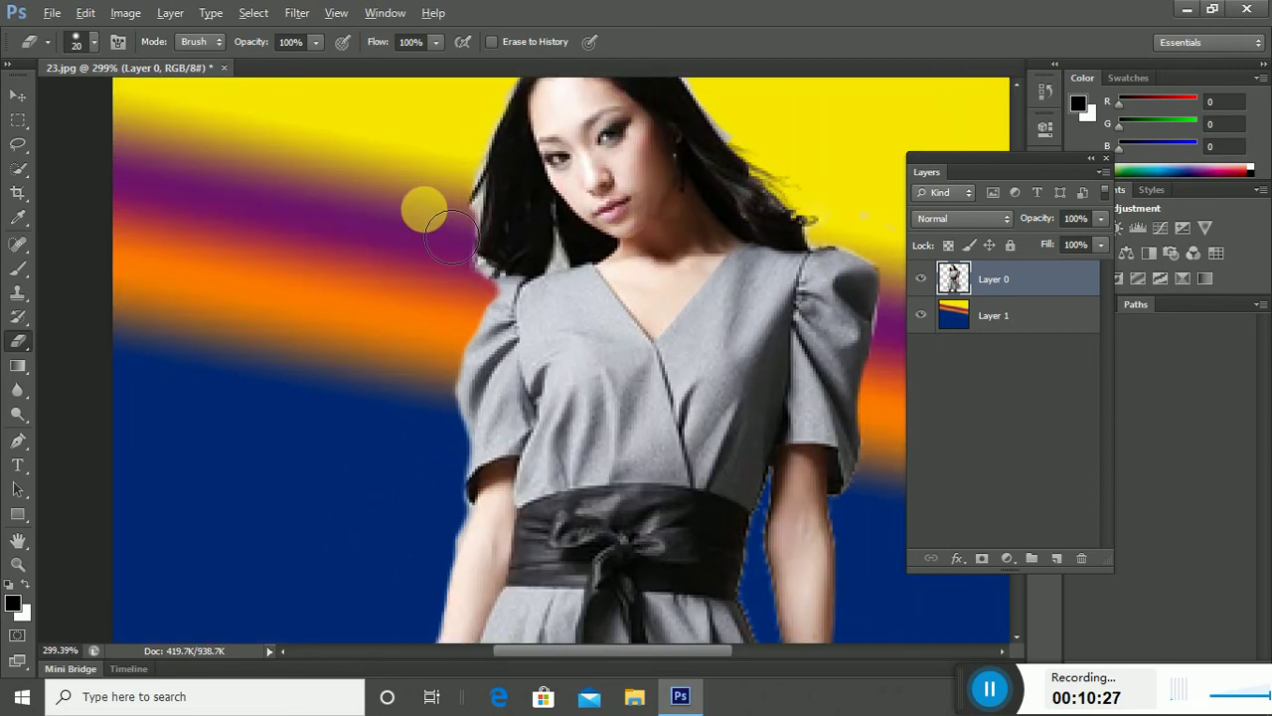
scroll(398, 215, up, 5)
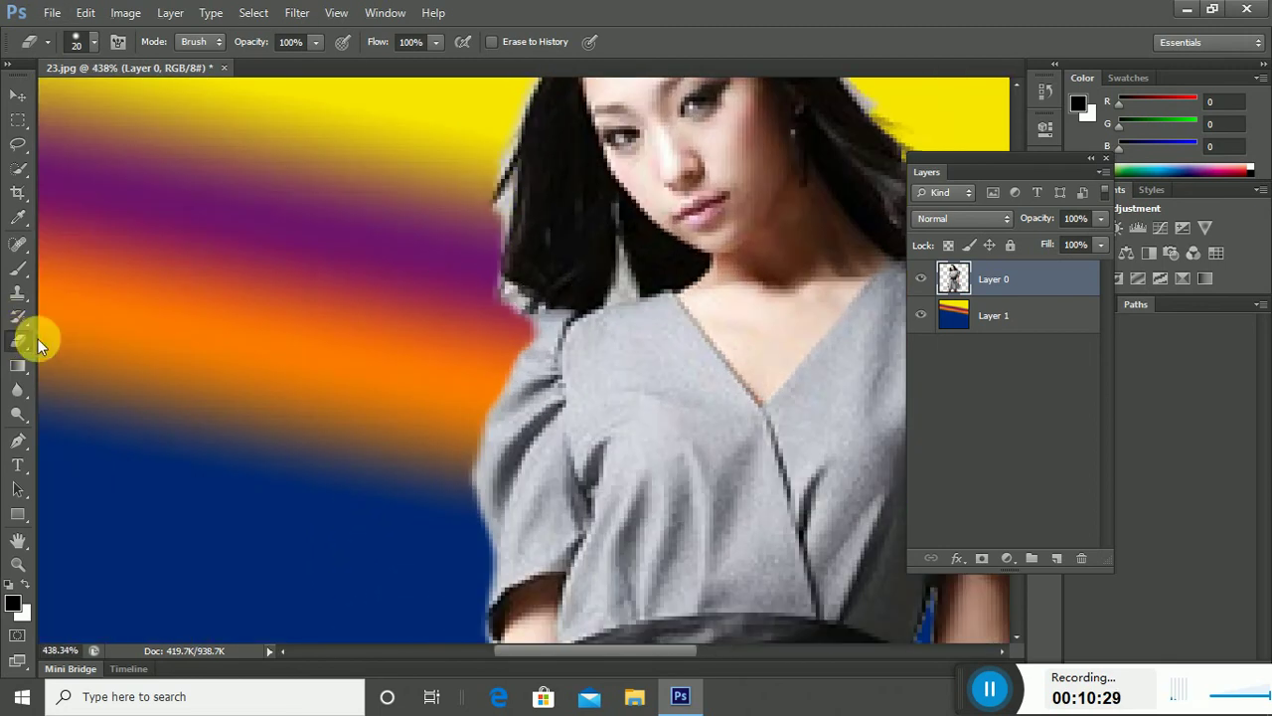
right_click(38, 339)
click(104, 358)
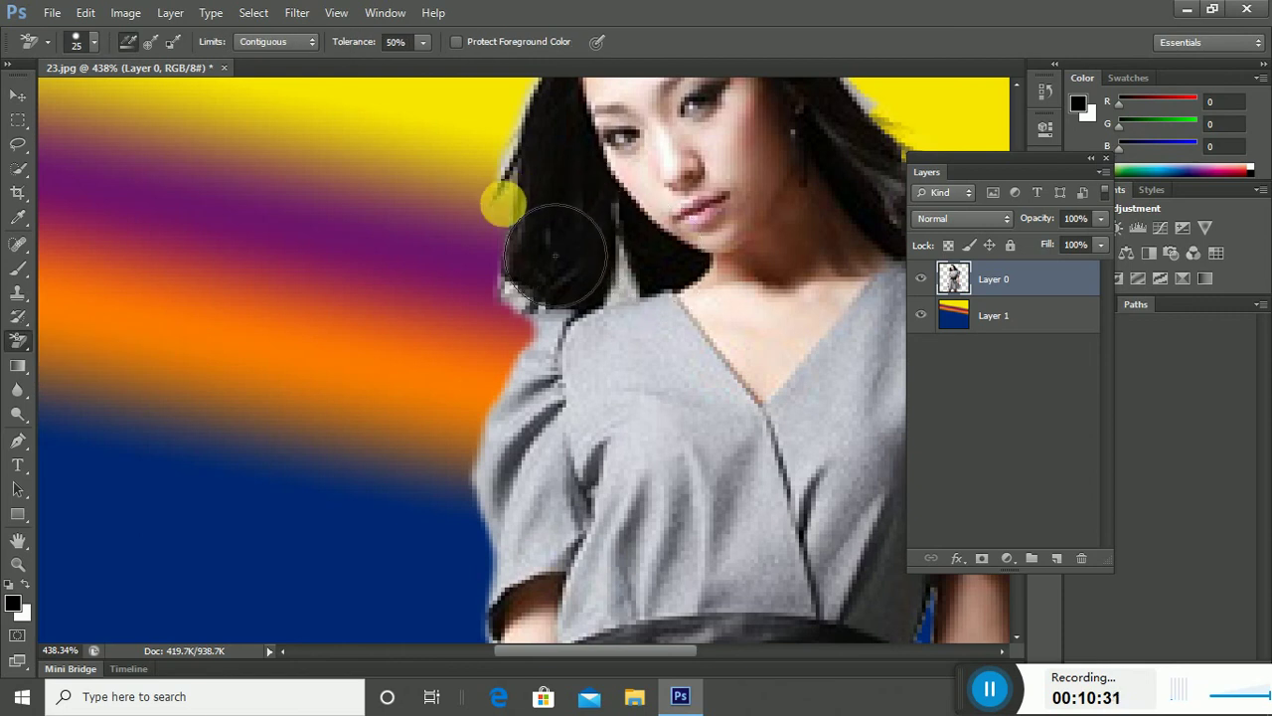
drag(554, 256, 559, 216)
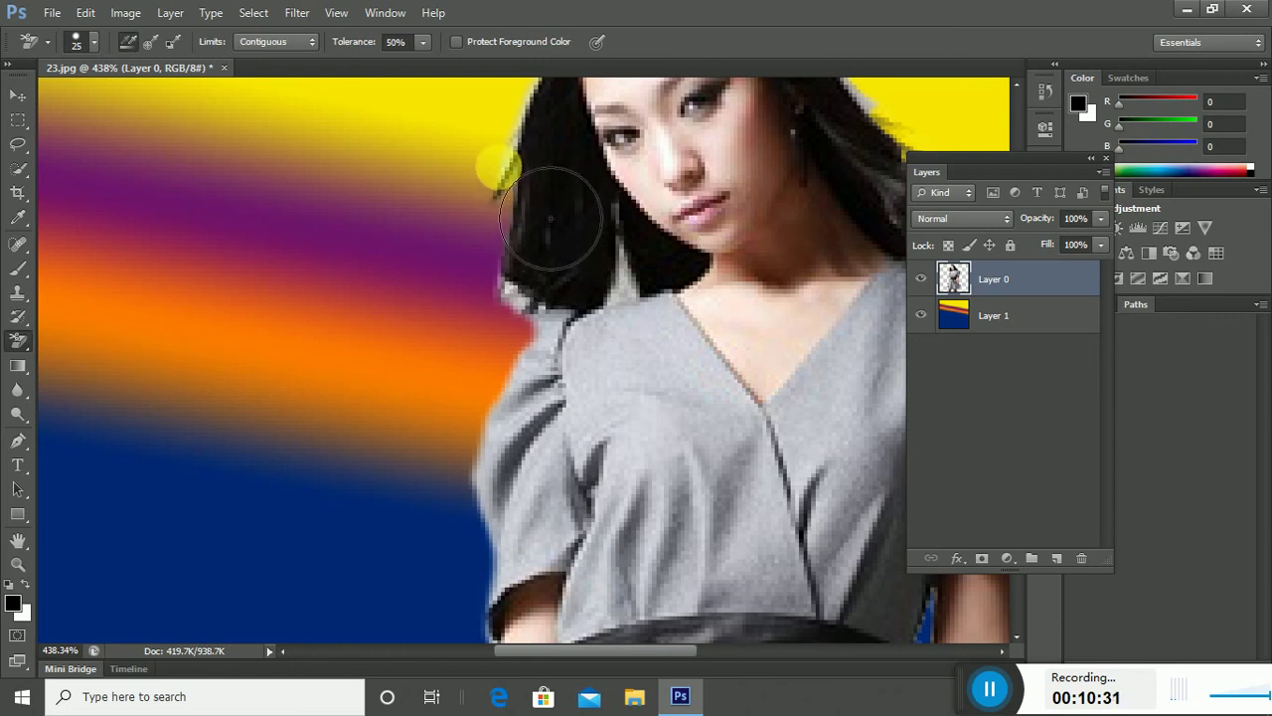
click(677, 330)
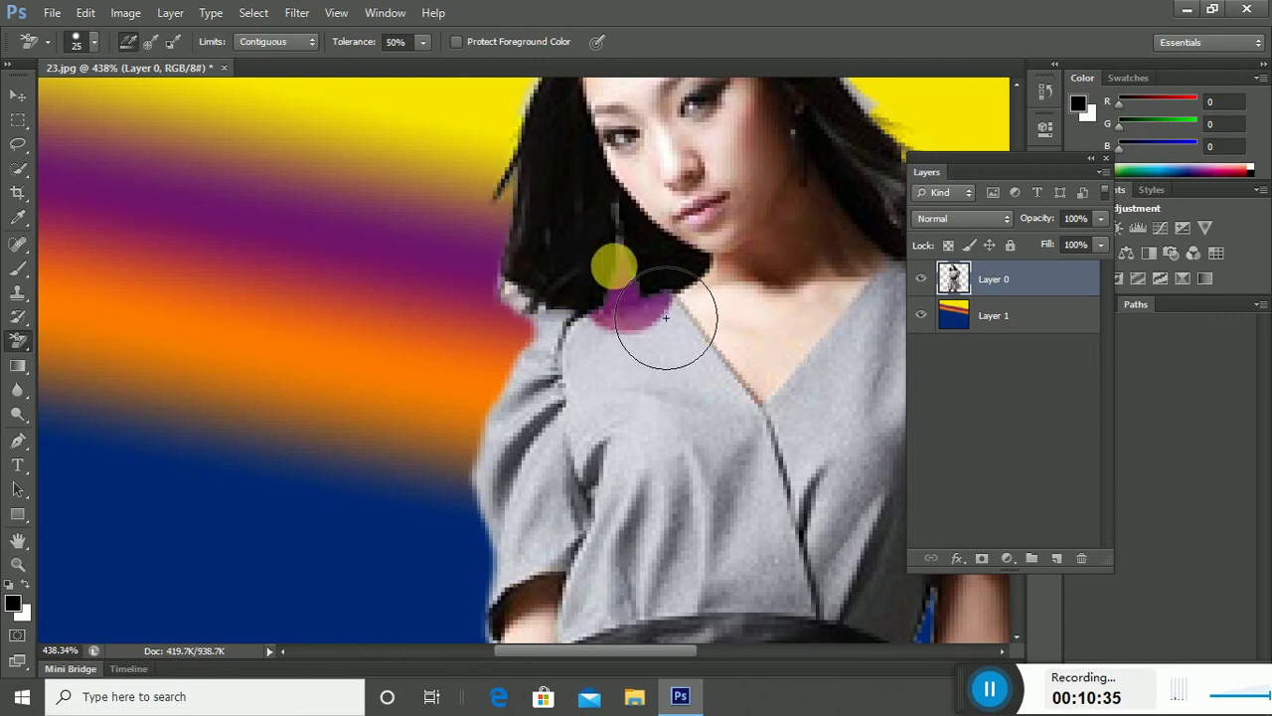
drag(677, 330, 554, 358)
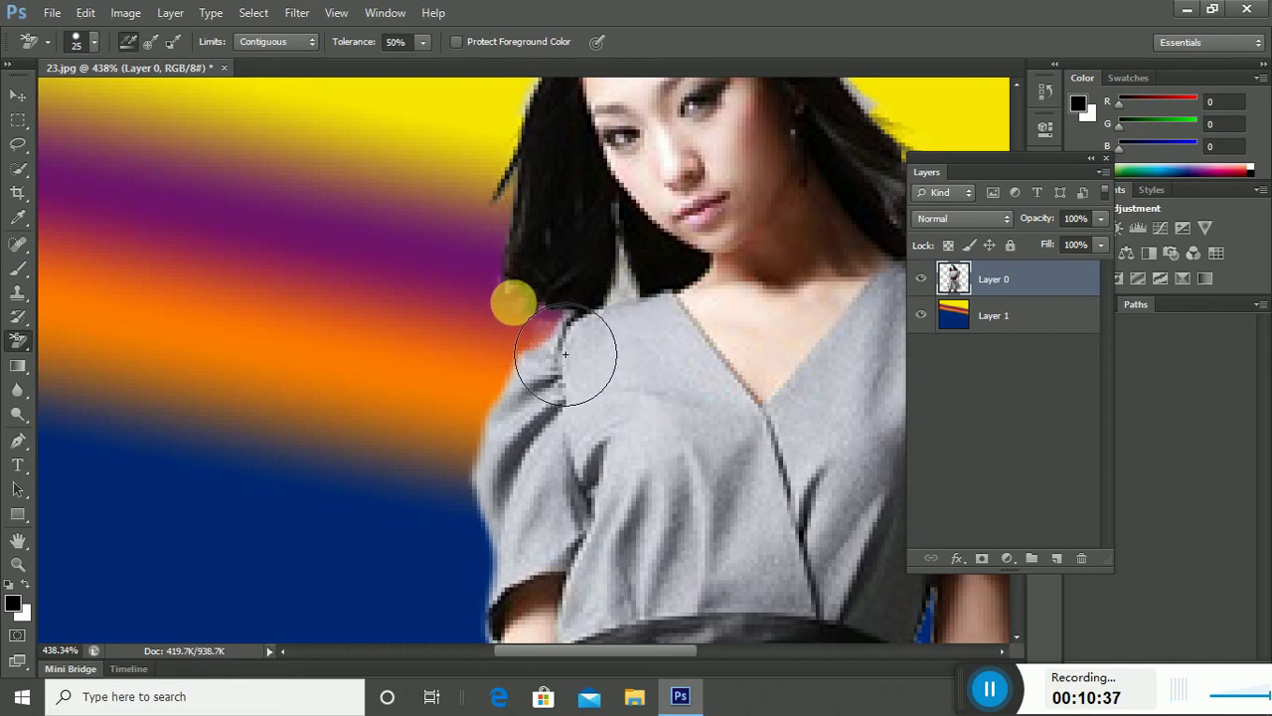
Zoom to the skirt hem and erase the white fringe along the hem and leg
scroll(554, 358, down, 3)
scroll(551, 359, down, 3)
scroll(549, 360, down, 2)
scroll(549, 360, down, 2)
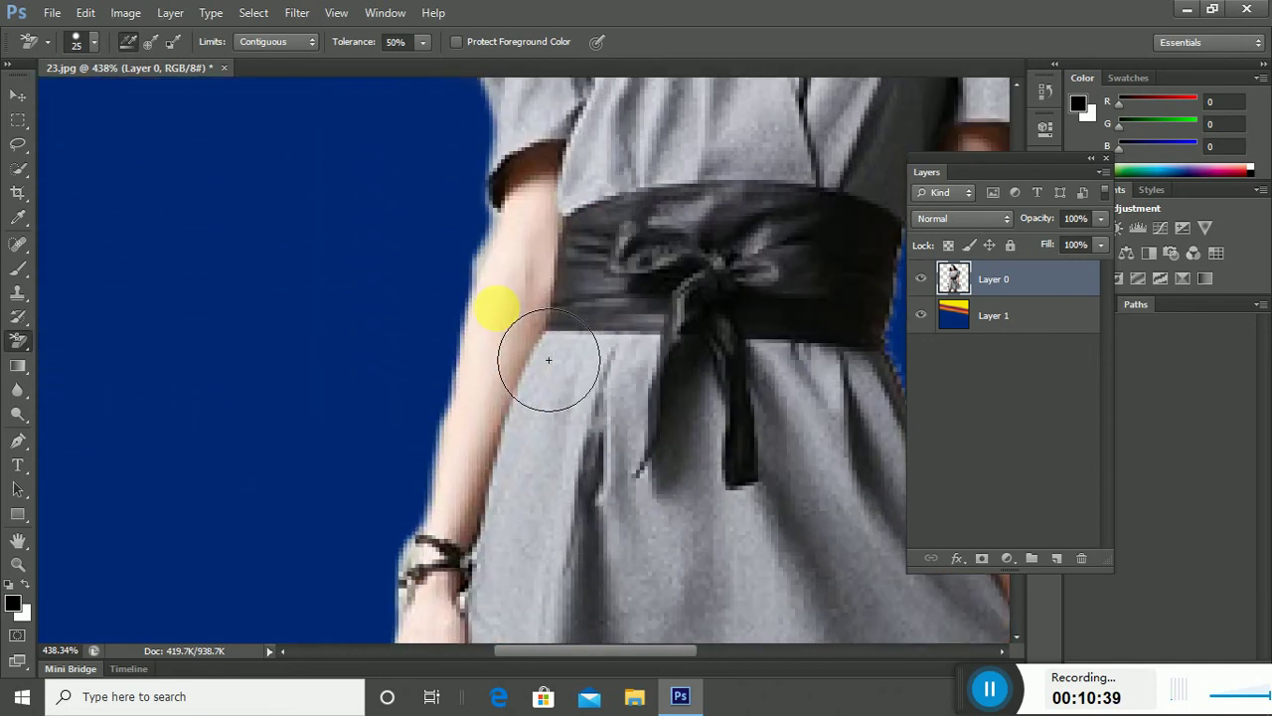
scroll(525, 335, down, 3)
scroll(525, 335, down, 4)
scroll(579, 425, up, 3)
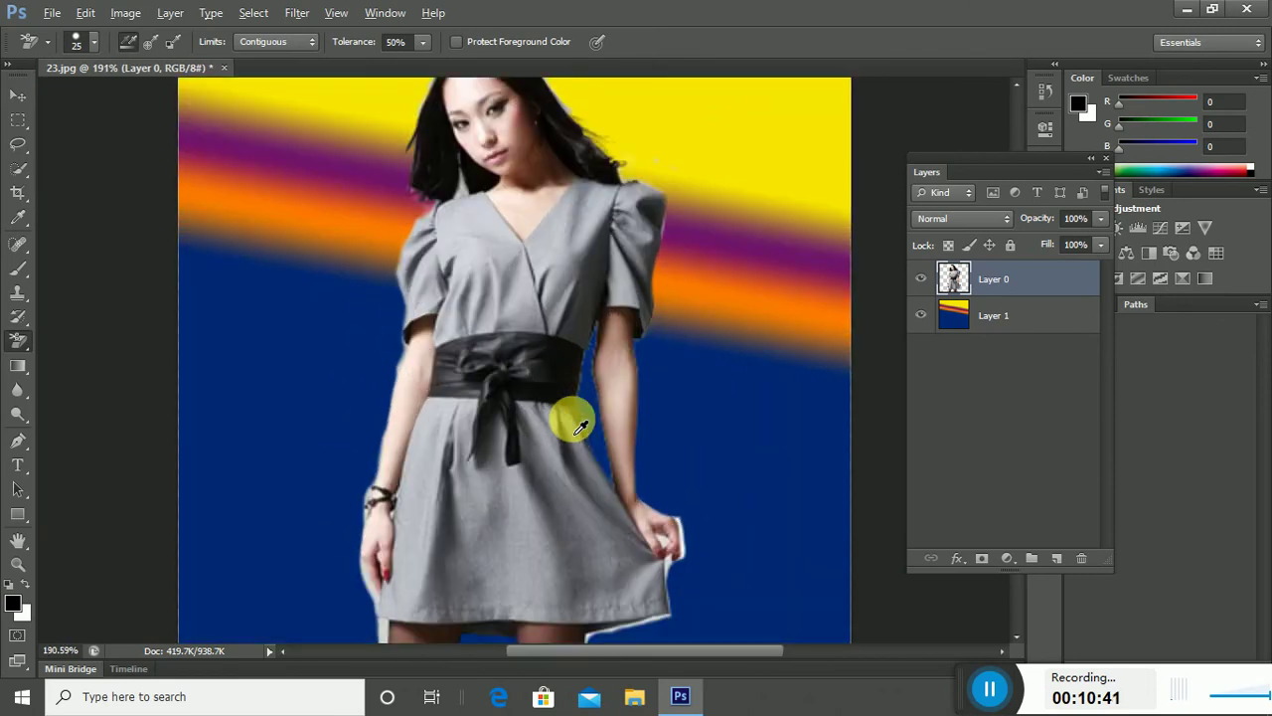
scroll(636, 483, up, 1)
scroll(633, 483, up, 2)
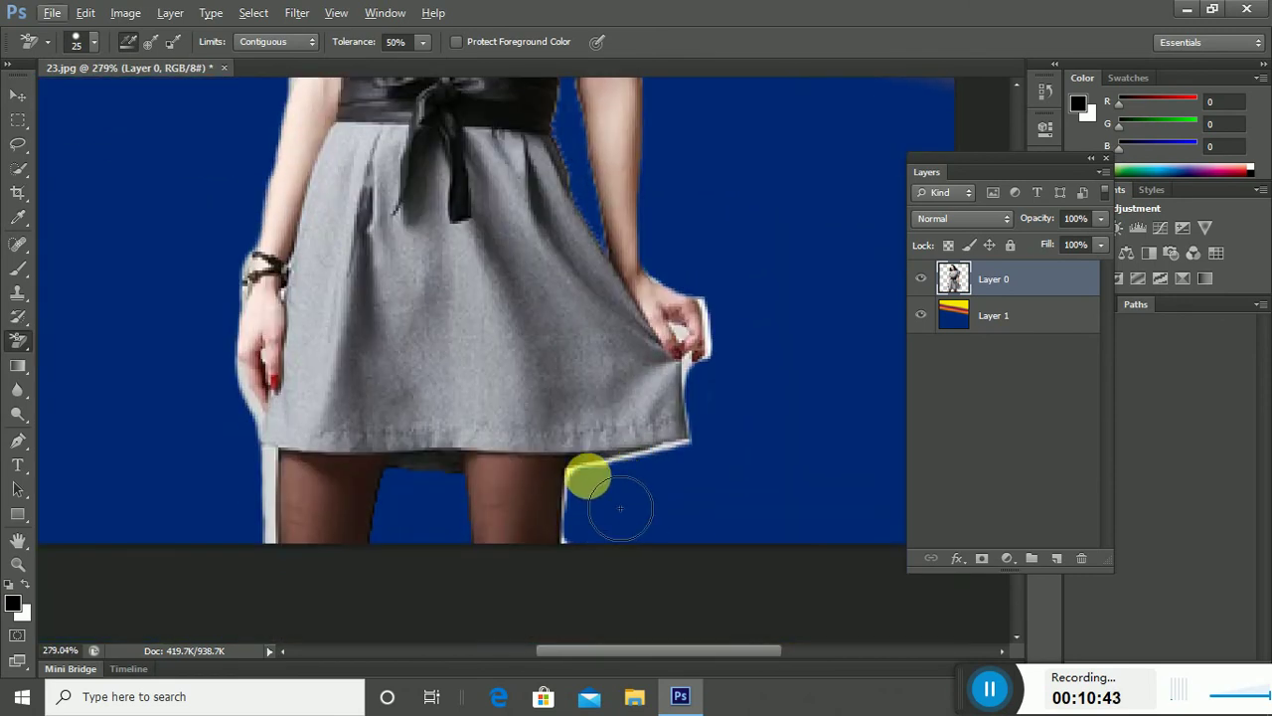
mouse_move(604, 506)
mouse_down()
mouse_move(599, 535)
mouse_move(655, 493)
mouse_move(696, 483)
mouse_move(724, 448)
mouse_move(725, 389)
mouse_move(747, 356)
mouse_move(716, 361)
mouse_move(731, 360)
mouse_move(725, 369)
mouse_up()
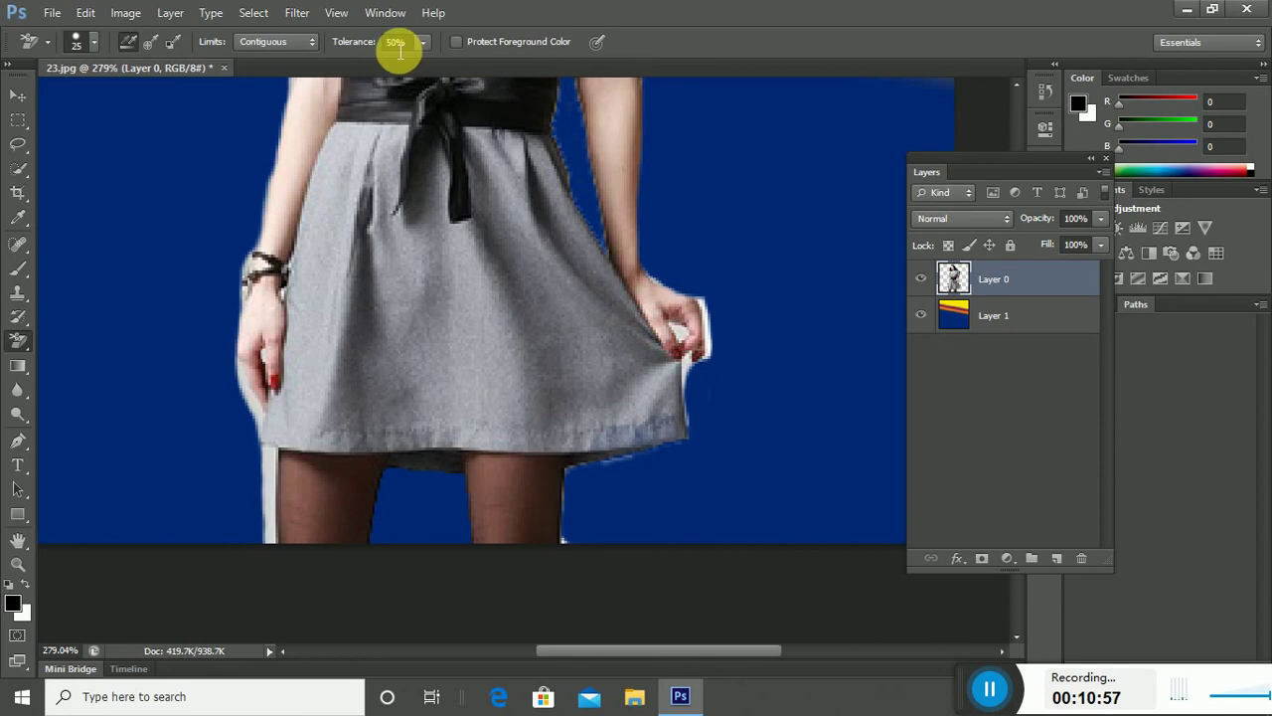
At 20% tolerance erase the skirt fringe near the hand, then the left leg edge with the plain Eraser
text(20)
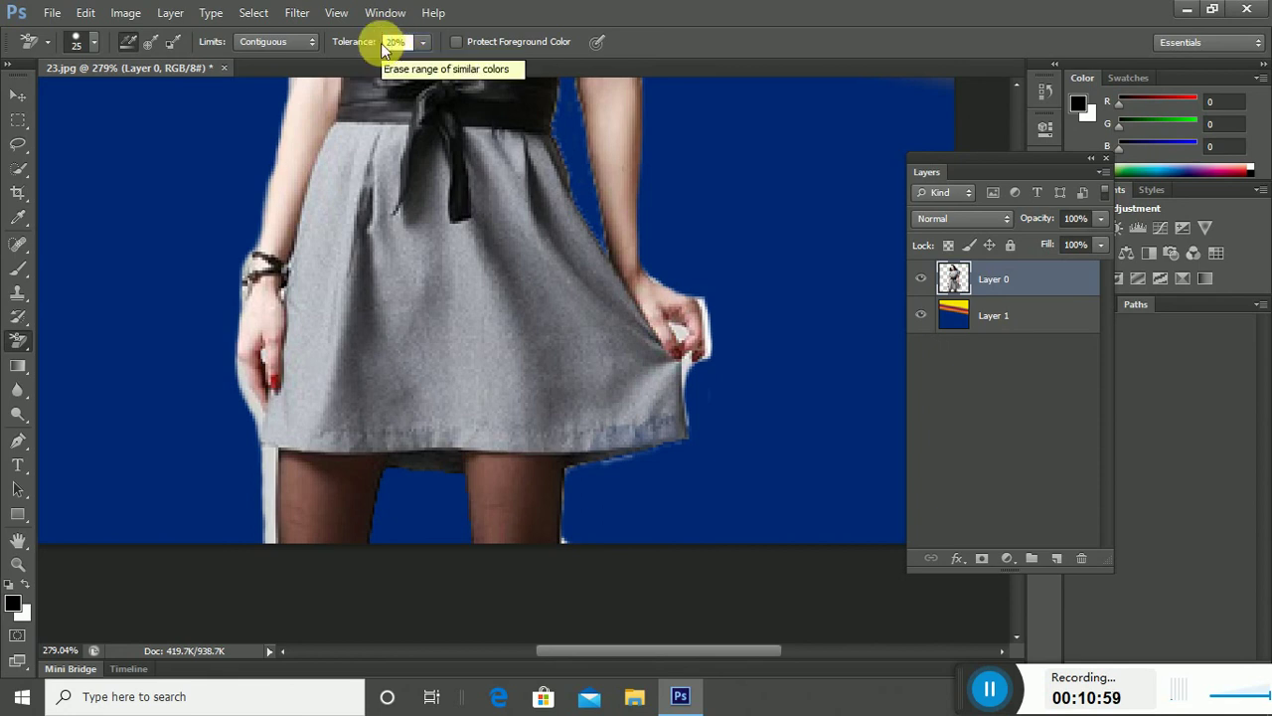
mouse_move(717, 428)
mouse_down()
mouse_move(712, 366)
mouse_move(741, 376)
mouse_move(709, 398)
mouse_move(725, 384)
mouse_move(716, 426)
mouse_move(741, 383)
mouse_move(325, 523)
mouse_move(308, 491)
mouse_move(295, 572)
mouse_up()
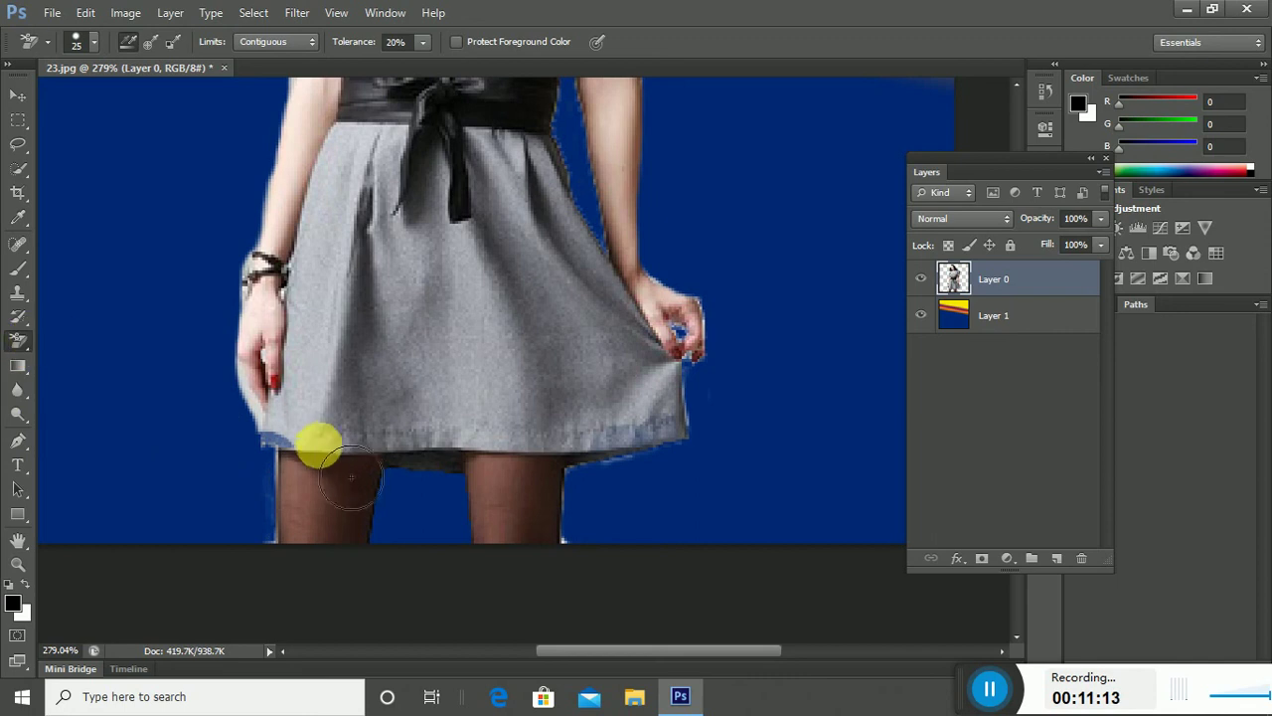
right_click(18, 339)
click(81, 335)
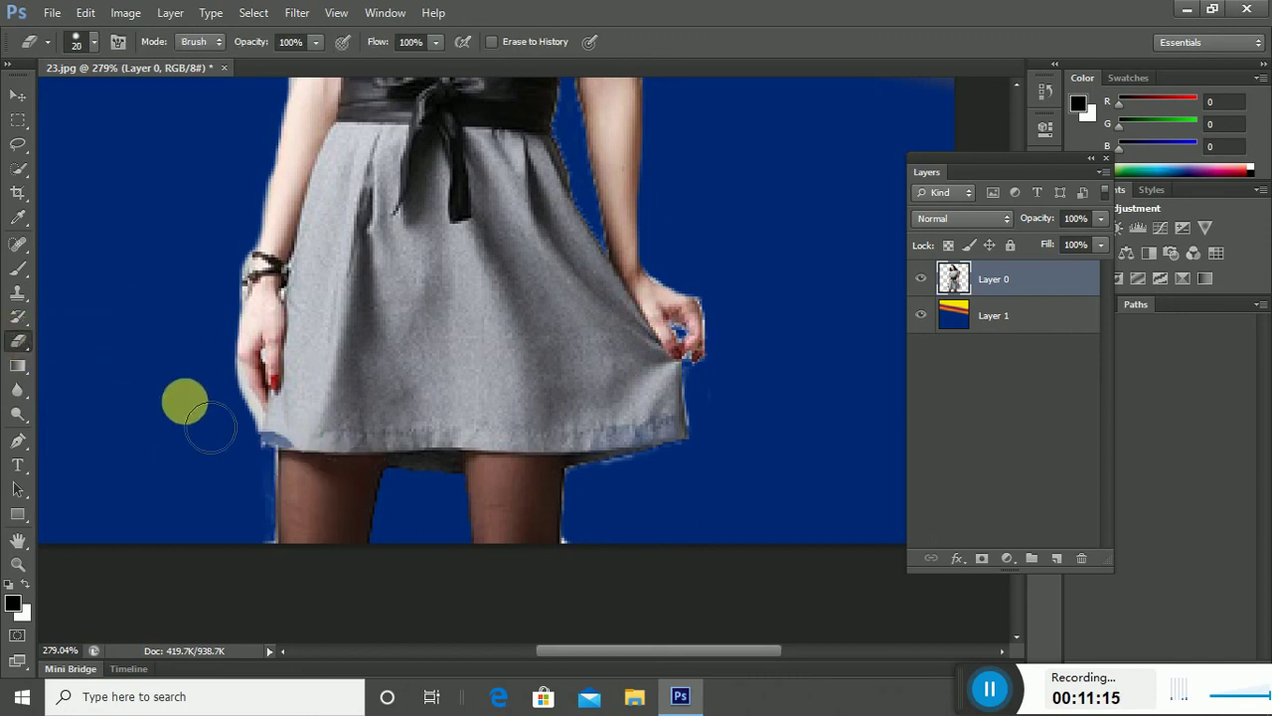
drag(273, 481, 270, 540)
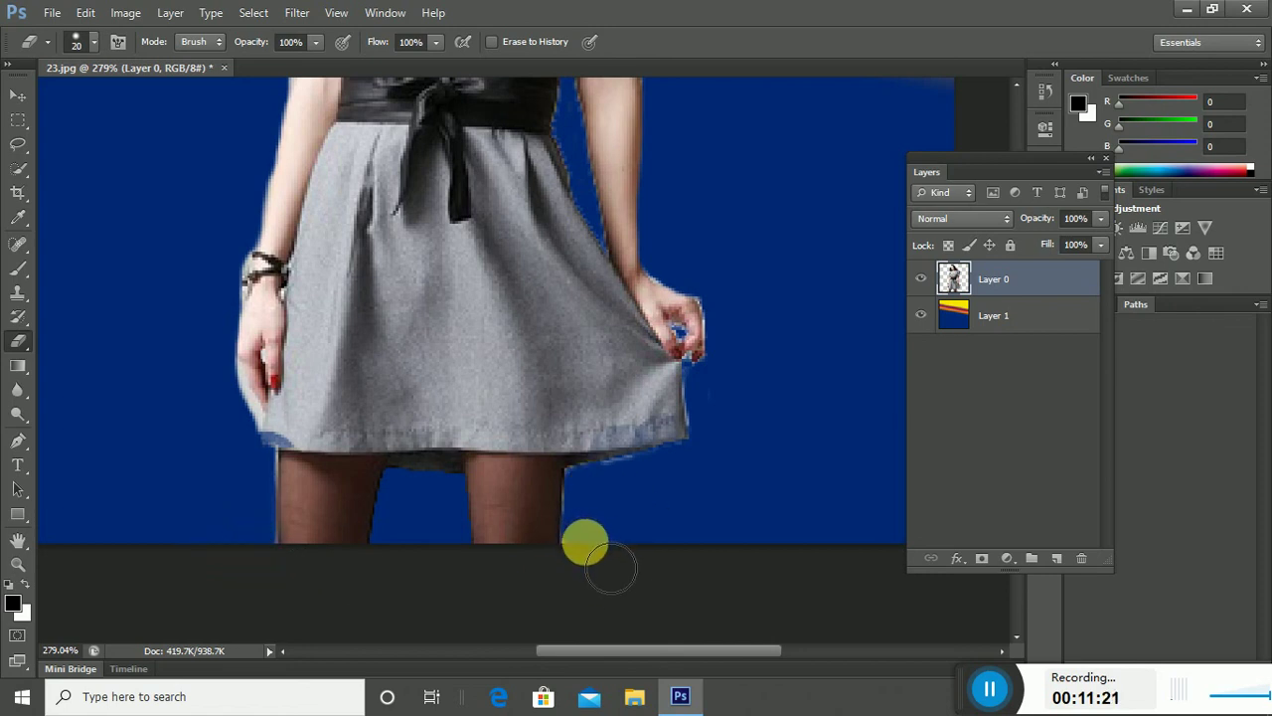
Review the composite and make gradient Layer 1 the active layer
alt+scroll(527, 435, down, 3)
alt+scroll(532, 437, down, 2)
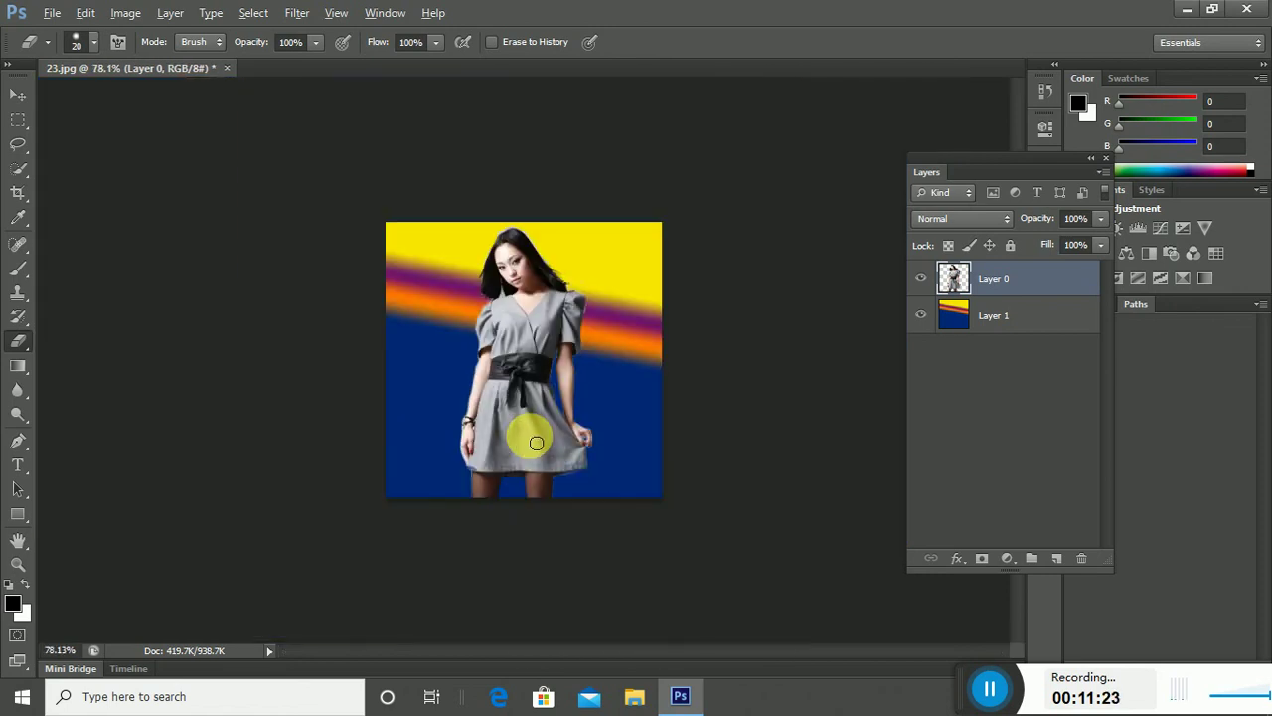
alt+scroll(647, 360, up, 2)
alt+scroll(650, 361, up, 2)
click(991, 316)
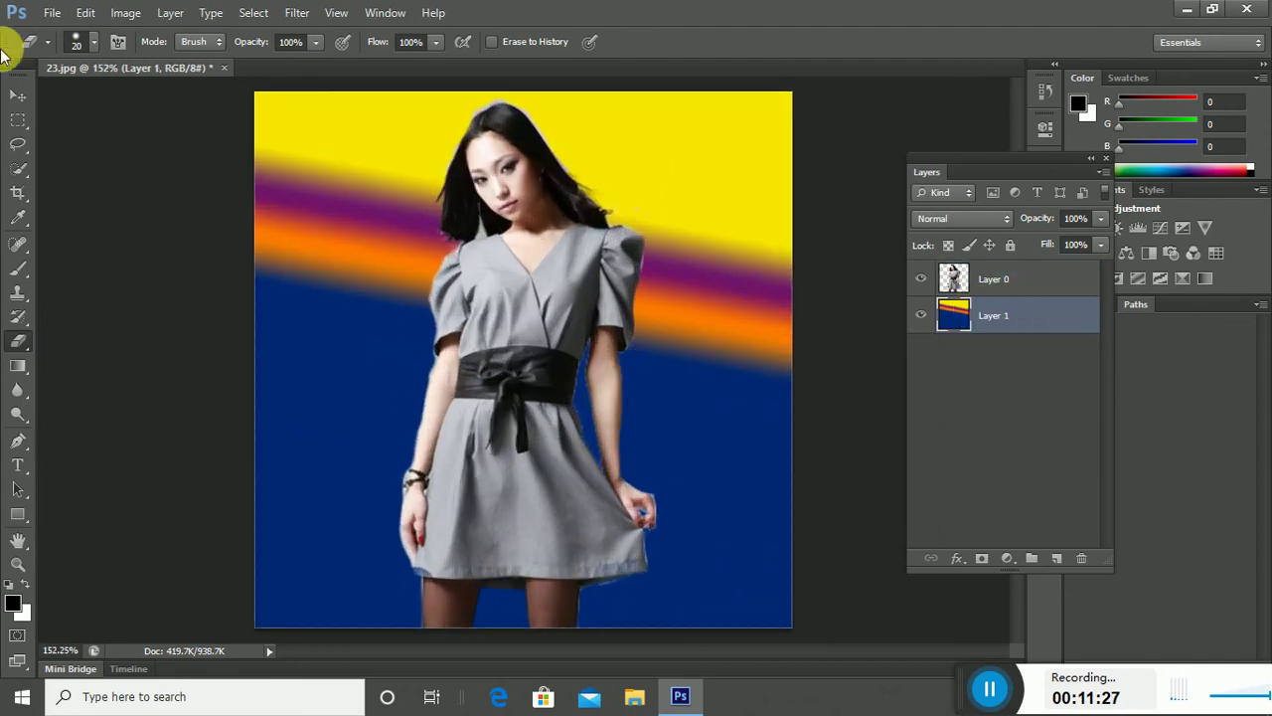
Place sunset image 128 from the All WallPaper Design folder using File > Place
click(52, 13)
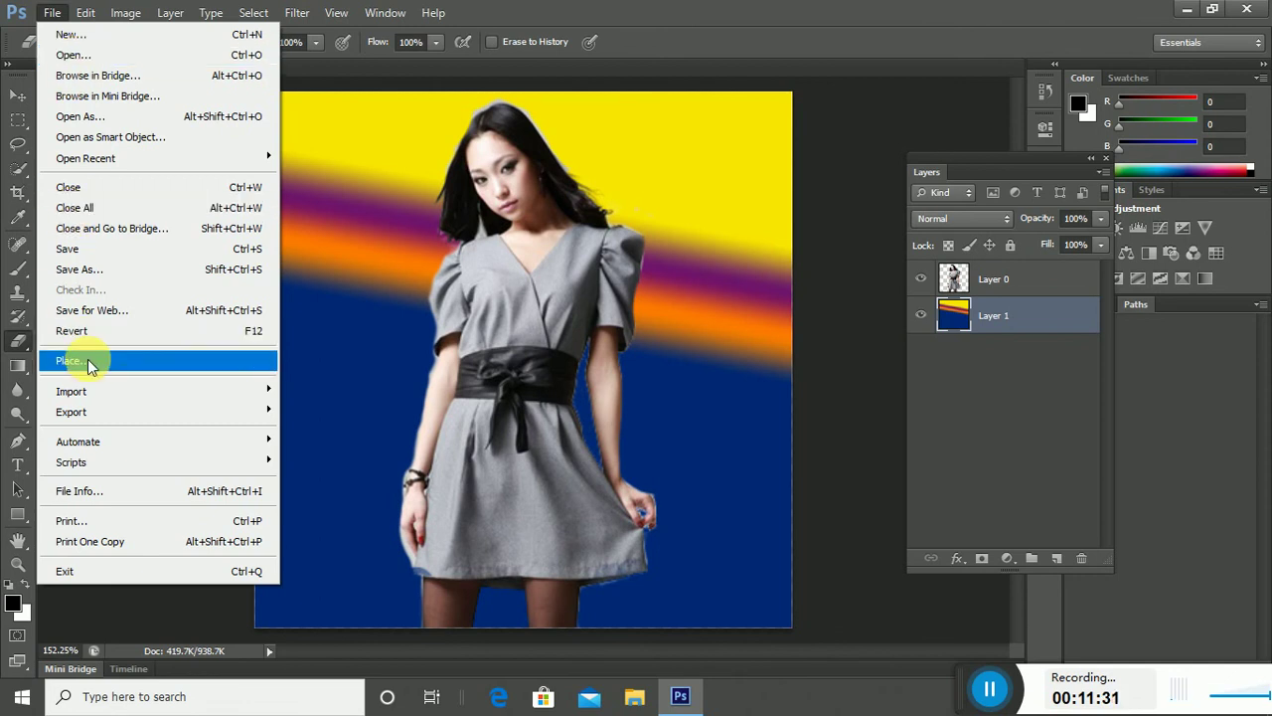
click(100, 63)
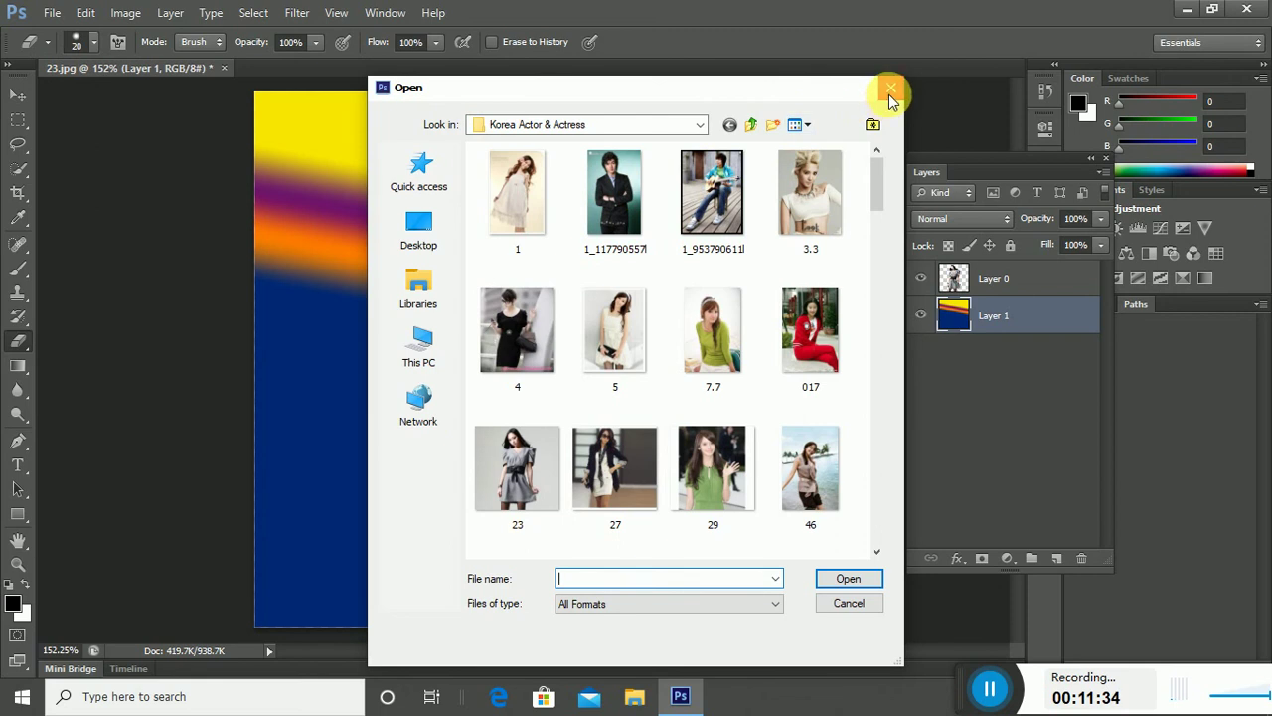
click(890, 91)
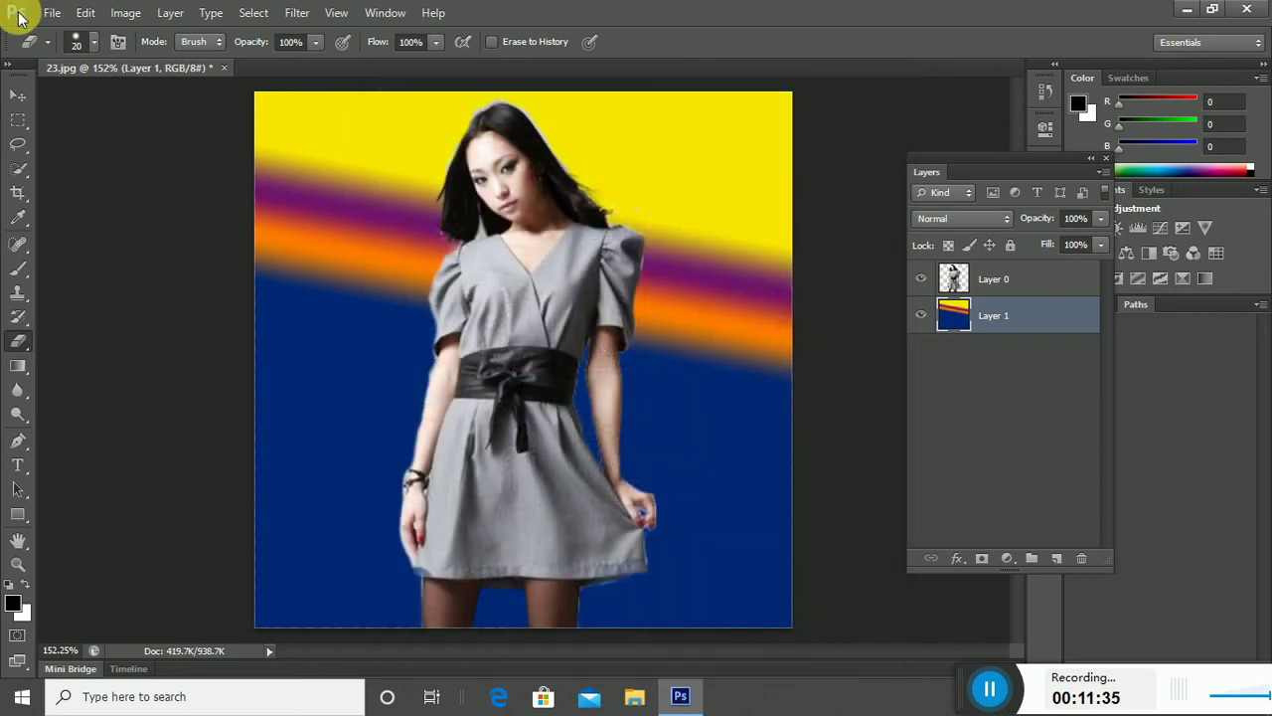
click(51, 12)
click(85, 360)
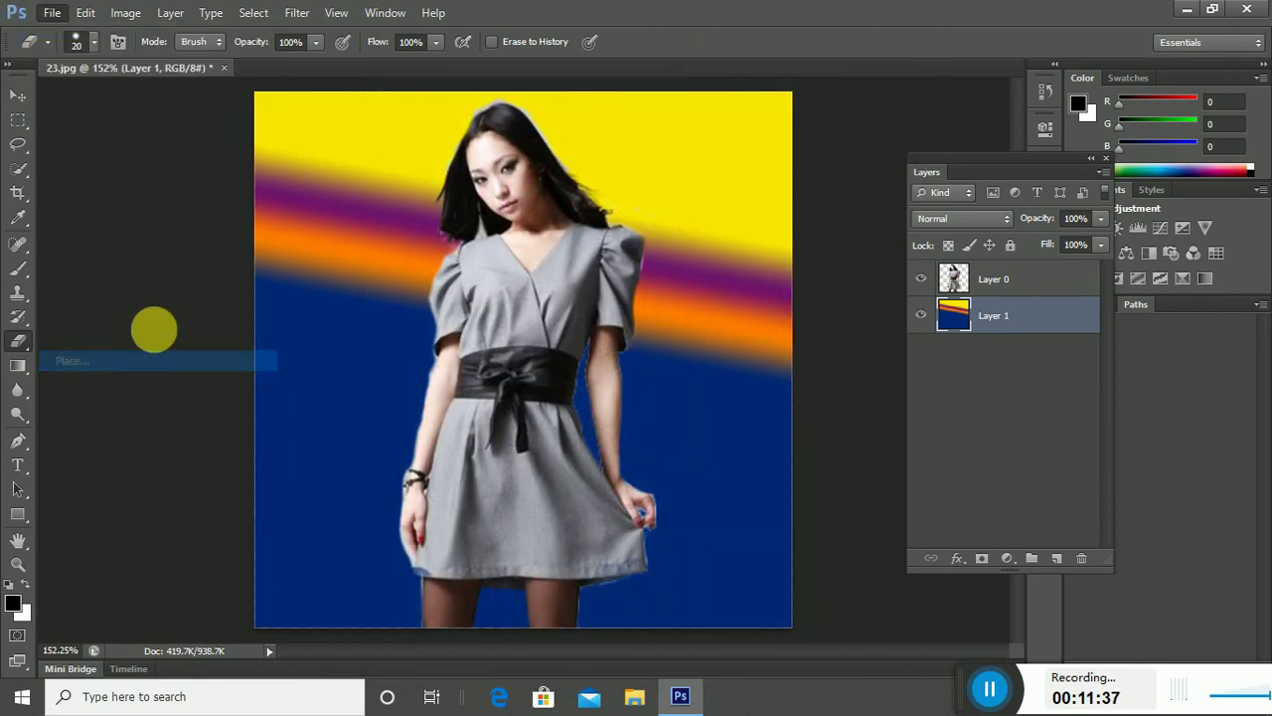
scroll(647, 368, down, 5)
scroll(647, 377, down, 5)
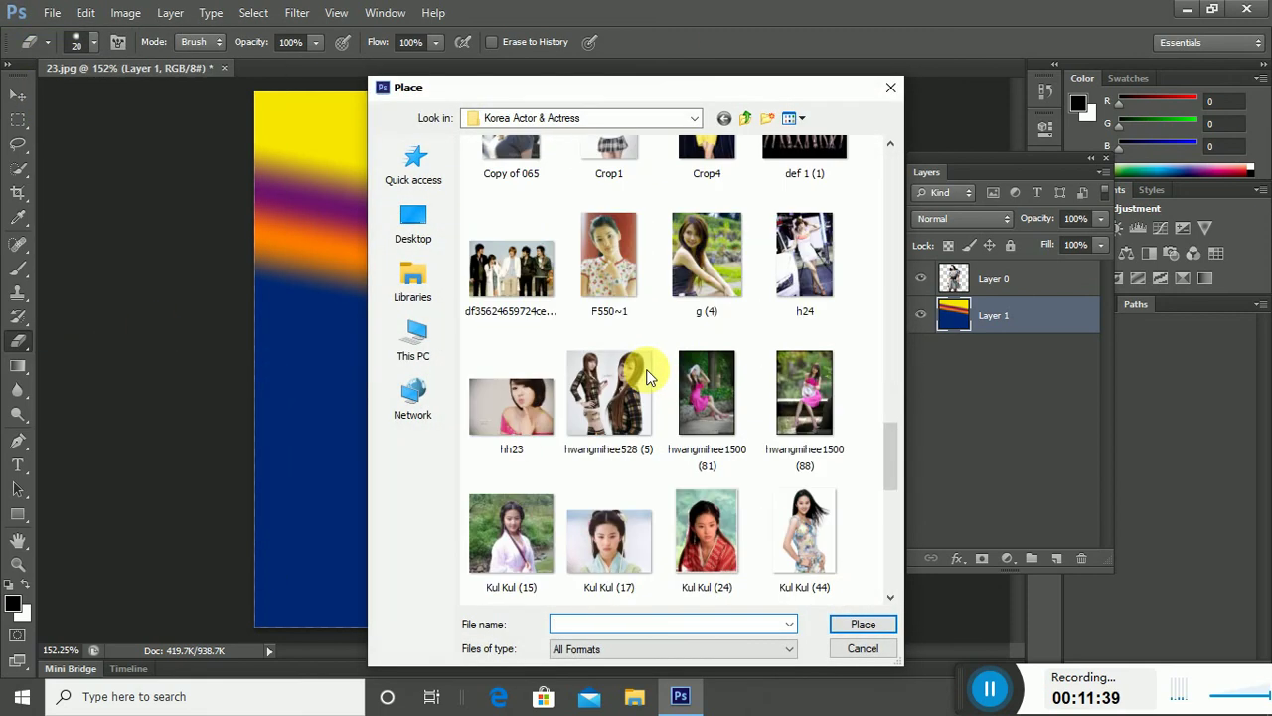
scroll(647, 373, down, 5)
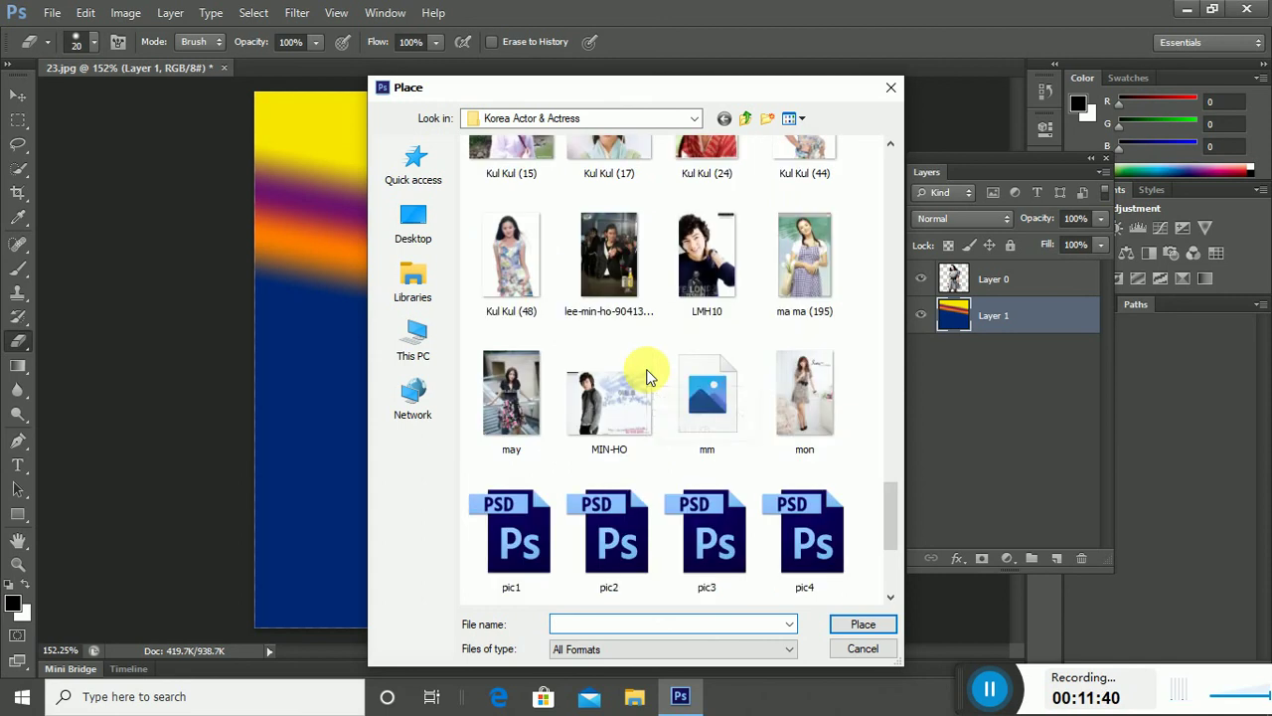
click(744, 118)
double_click(541, 238)
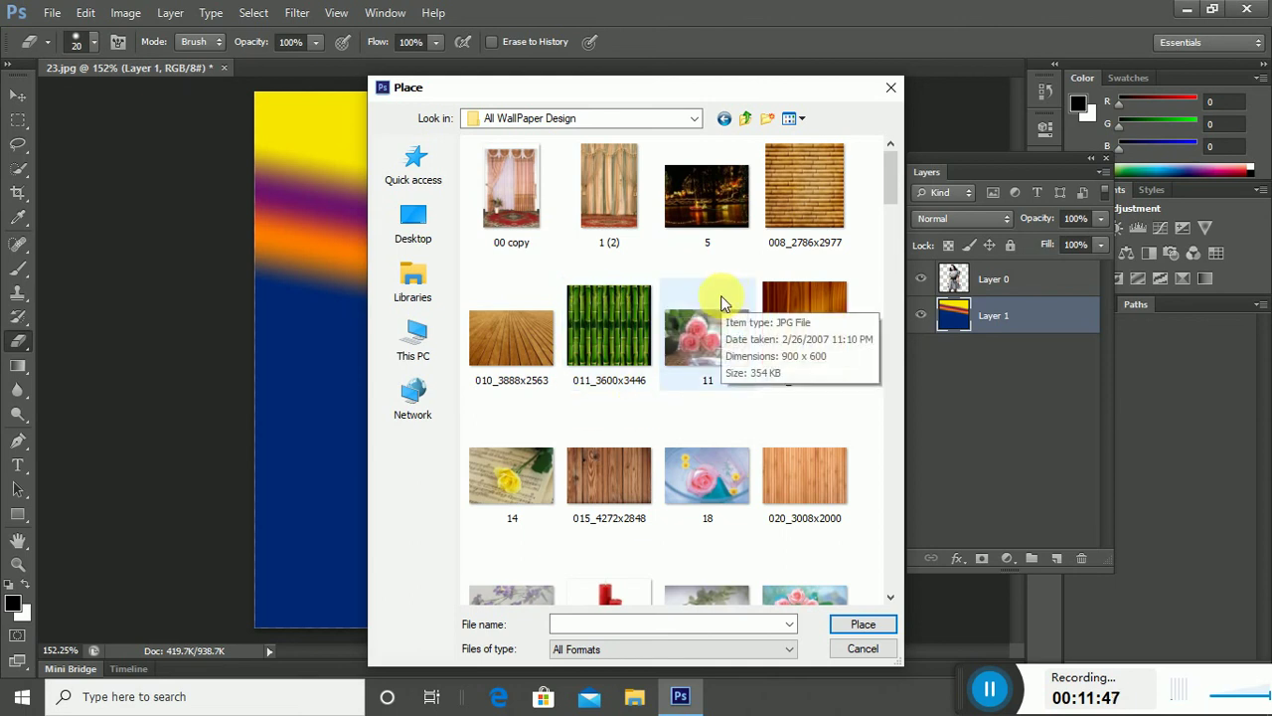
scroll(757, 349, down, 3)
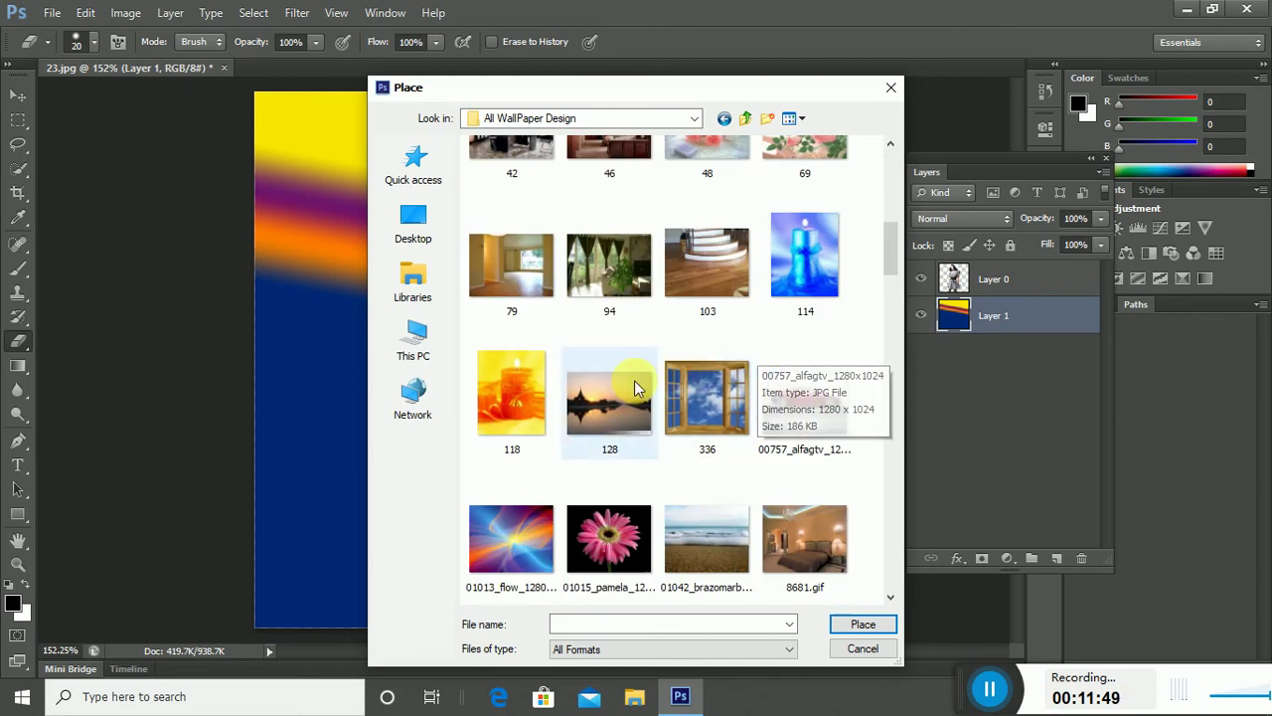
double_click(605, 400)
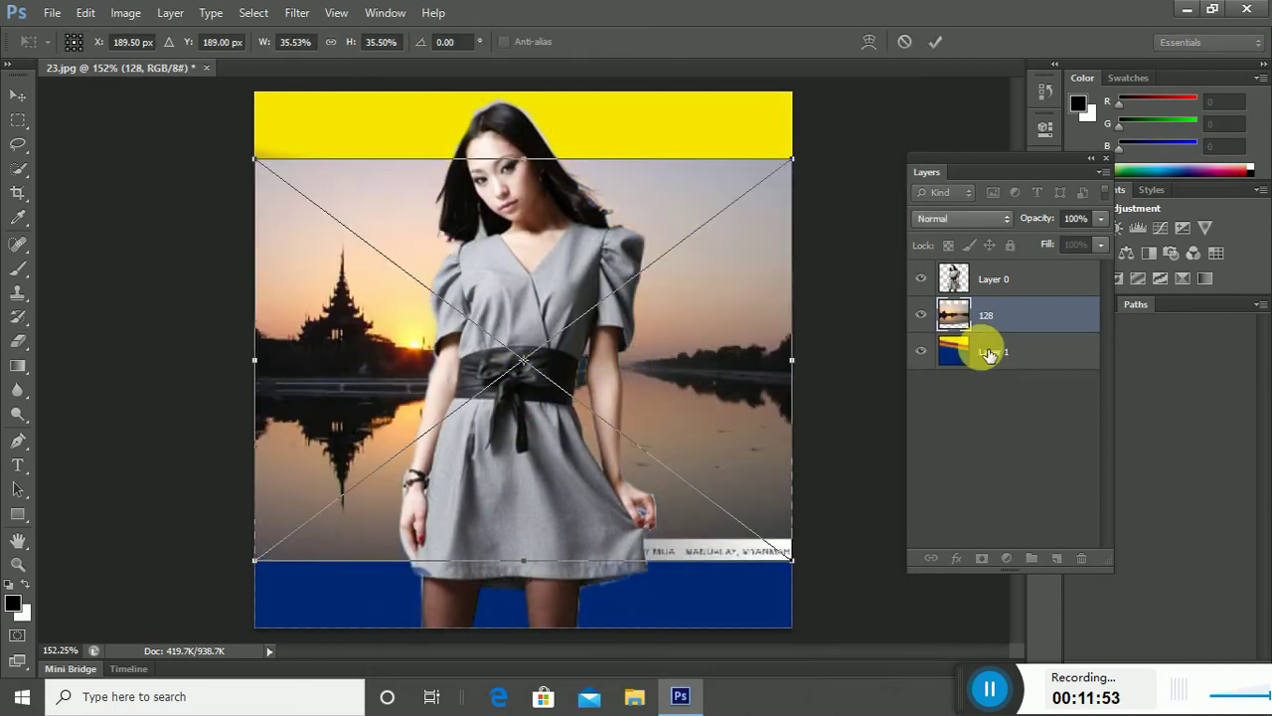
Scale the placed sunset photo to cover the canvas, commit it, and shift it slightly left
drag(384, 175, 357, 129)
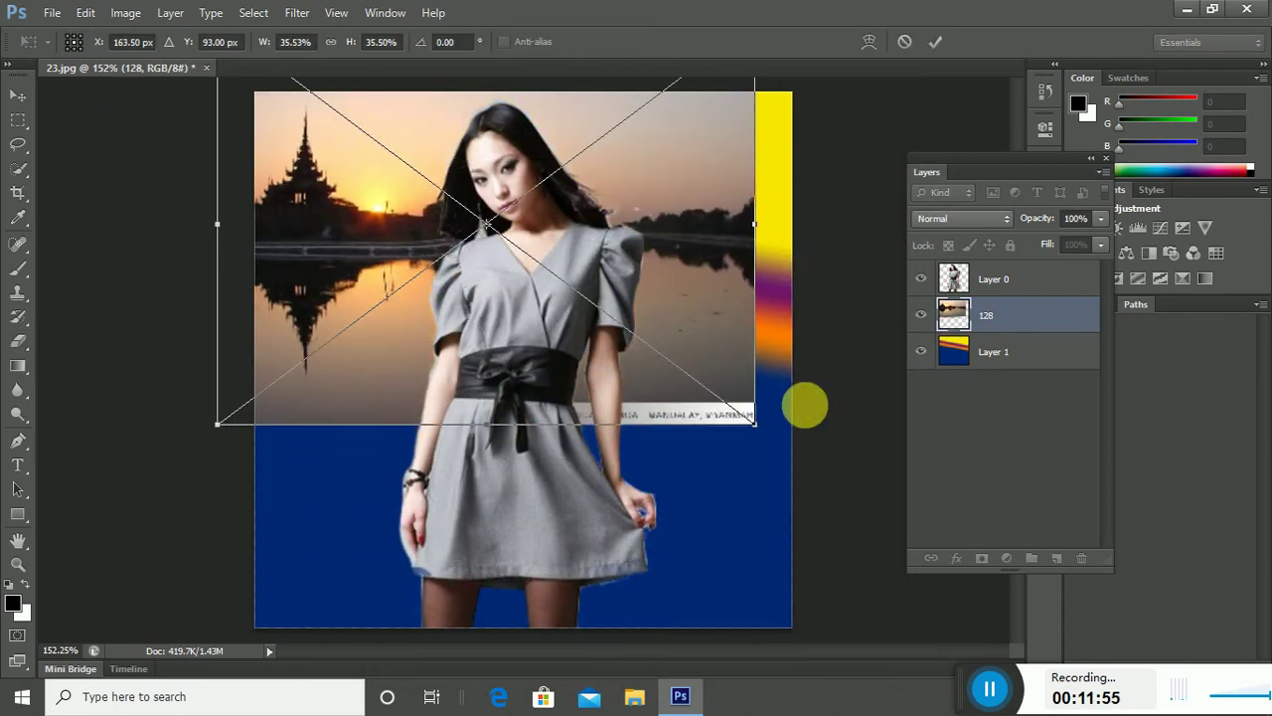
drag(761, 434, 998, 641)
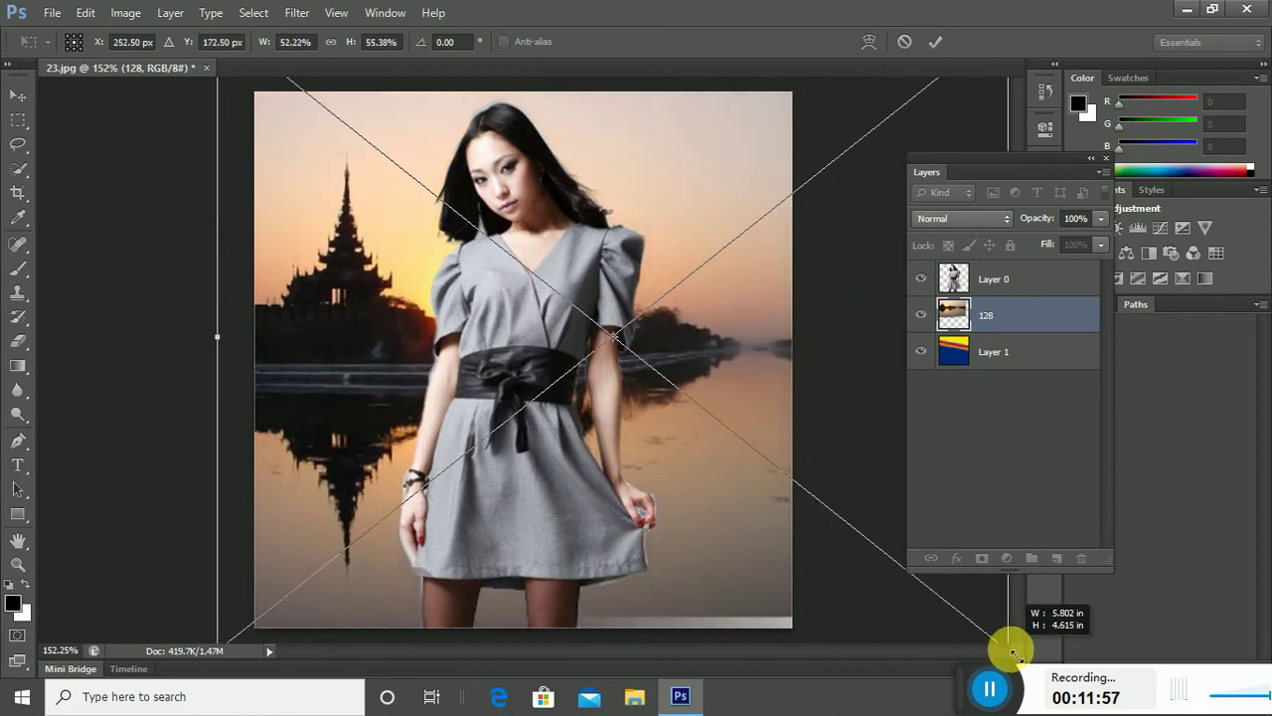
click(934, 41)
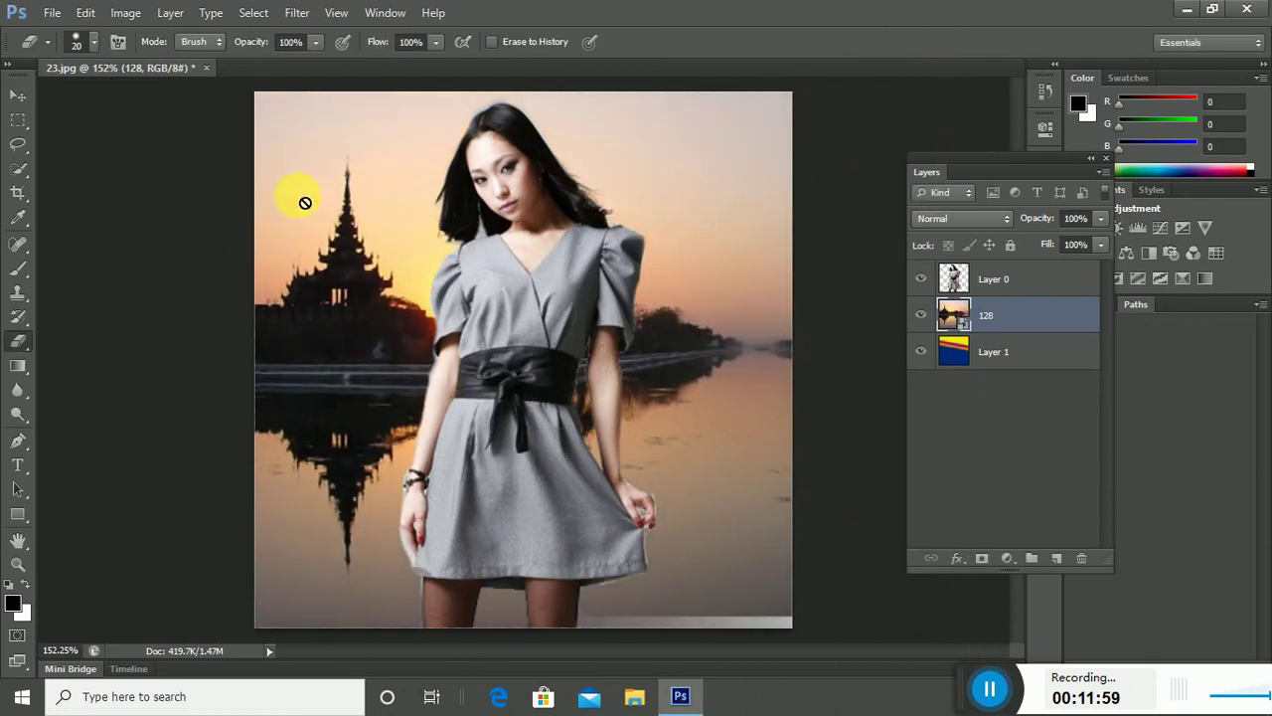
click(18, 94)
drag(648, 319, 523, 272)
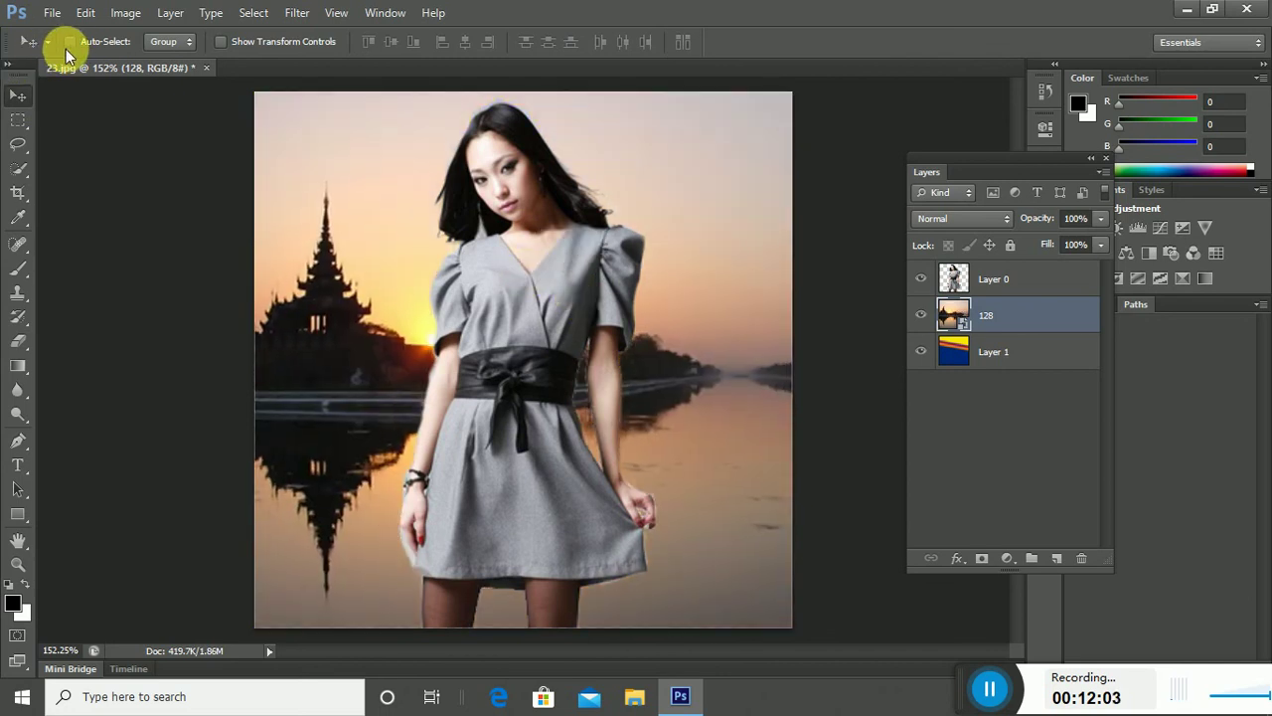
With Auto-Select on Layer, drag the woman rightward and shift the sunset background behind her
click(164, 82)
drag(465, 202, 678, 347)
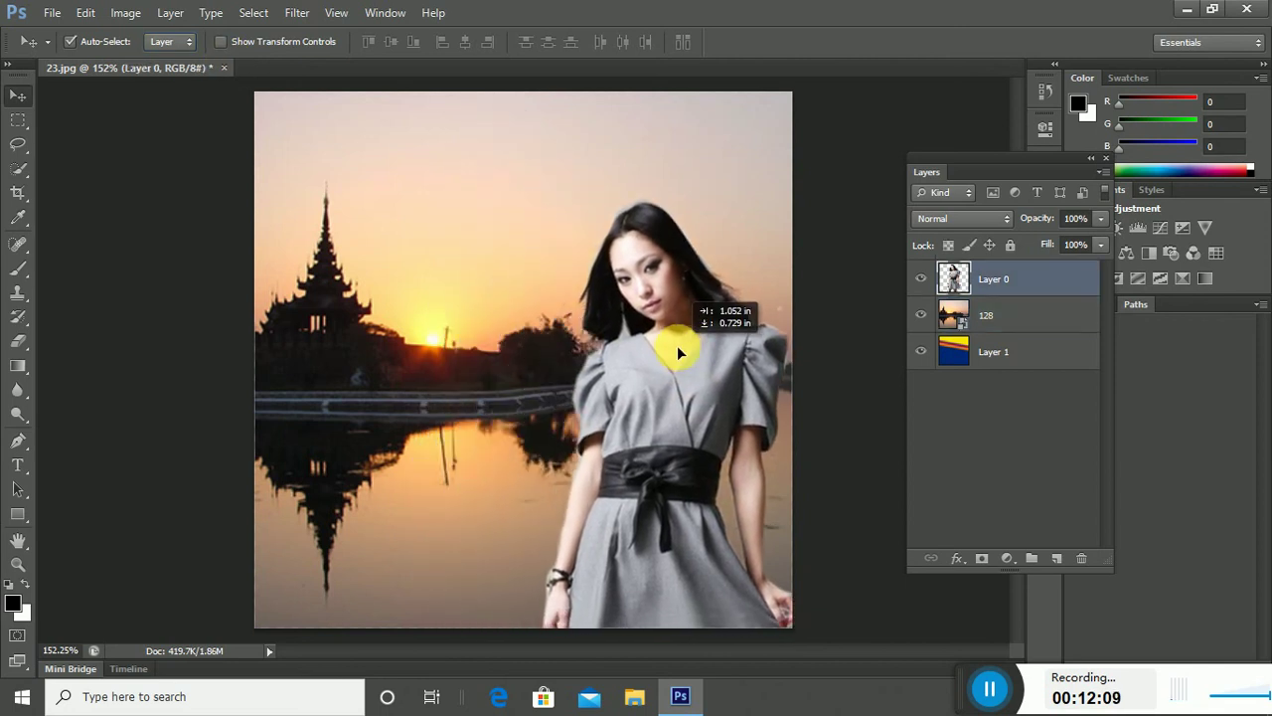
drag(301, 258, 383, 239)
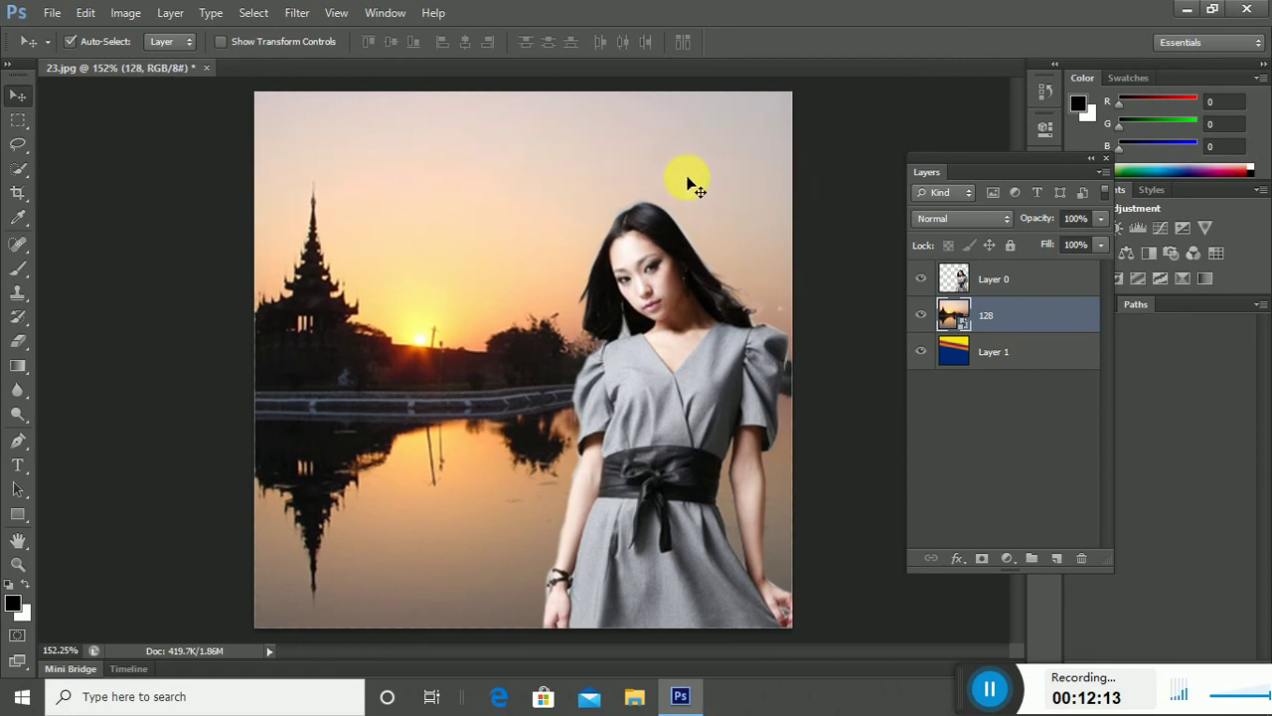
mouse_move(695, 330)
mouse_down()
mouse_move(691, 310)
mouse_move(682, 321)
mouse_up()
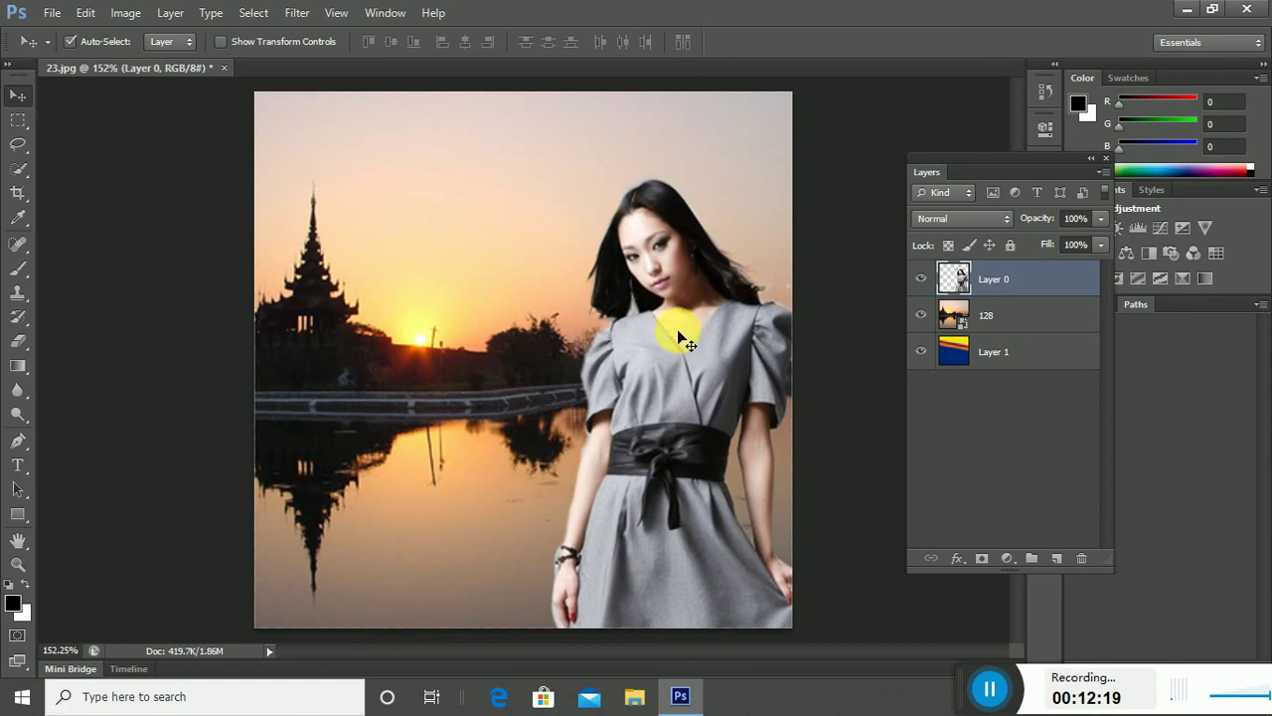
drag(683, 376, 687, 356)
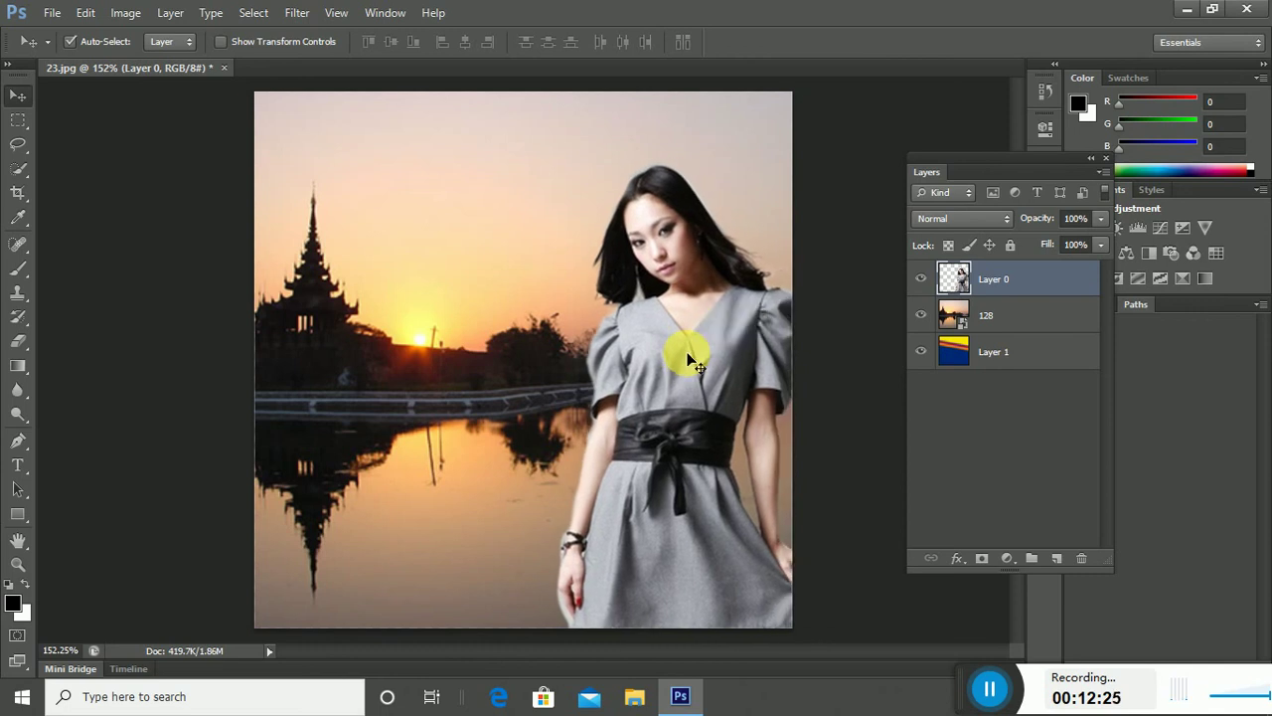